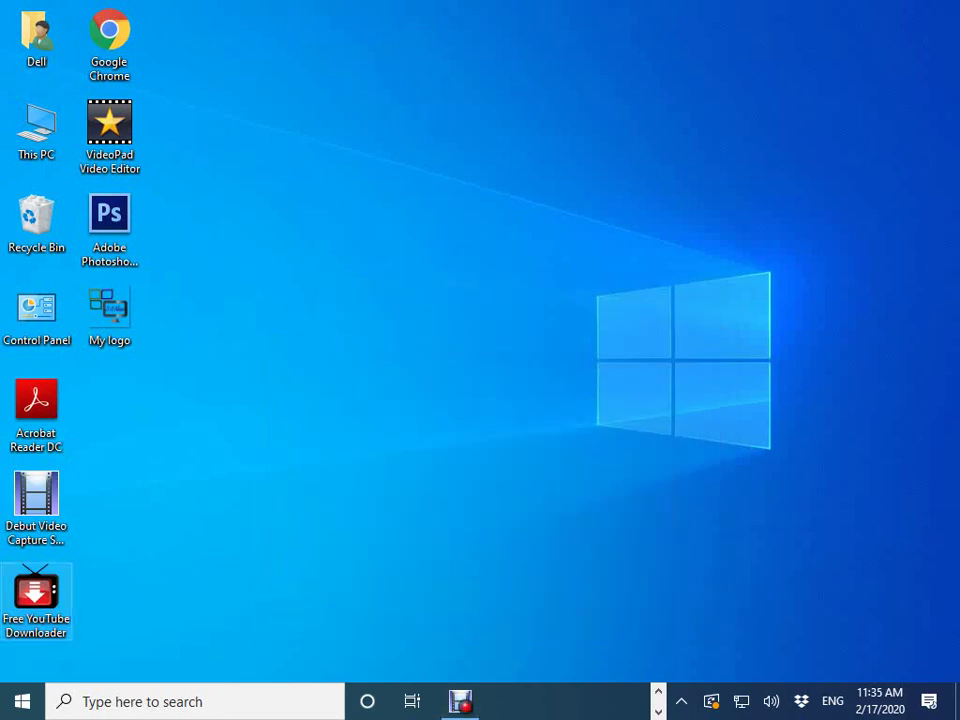
- Find Excel with Windows Search, launch it and start a blank workbook, Book1
{"action": "left_click", "coordinate": [150, 701]}
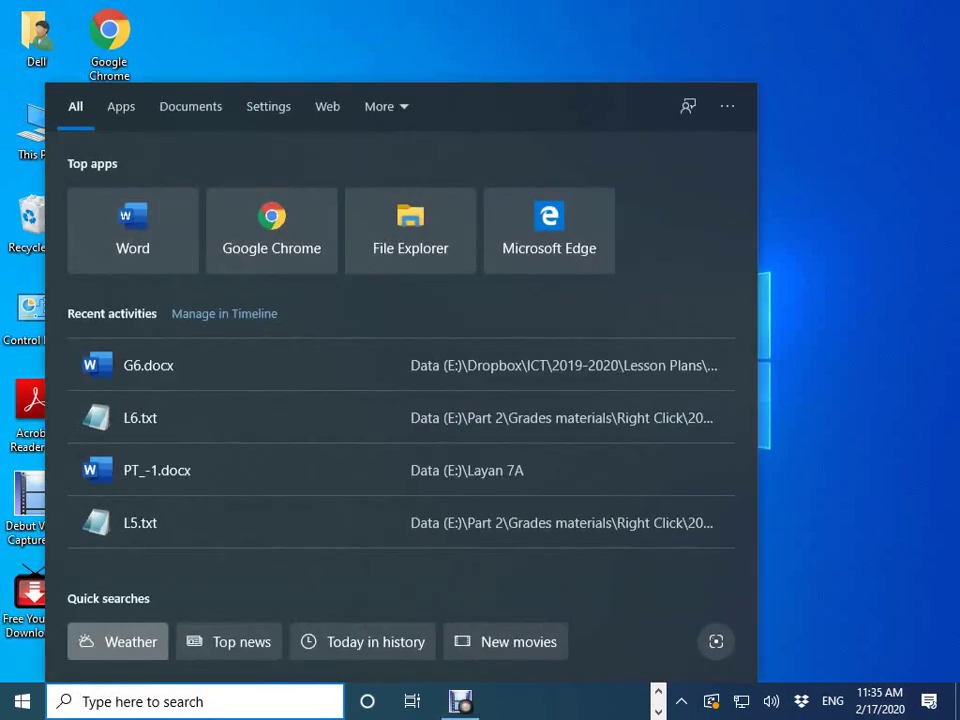
{"action": "type", "text": "excel"}
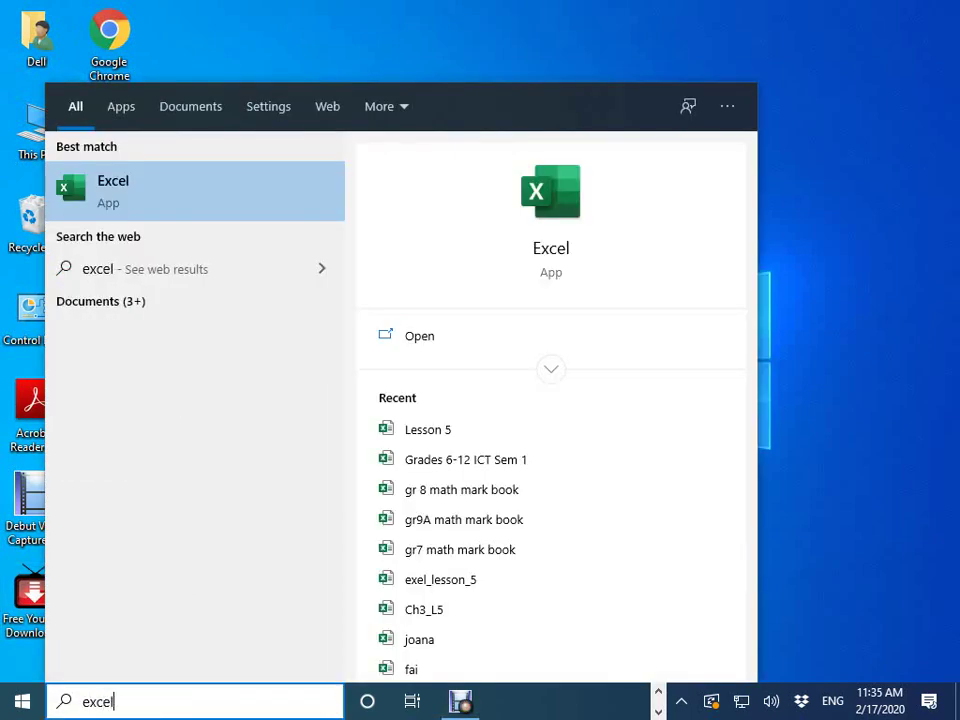
{"action": "left_click", "coordinate": [150, 190]}
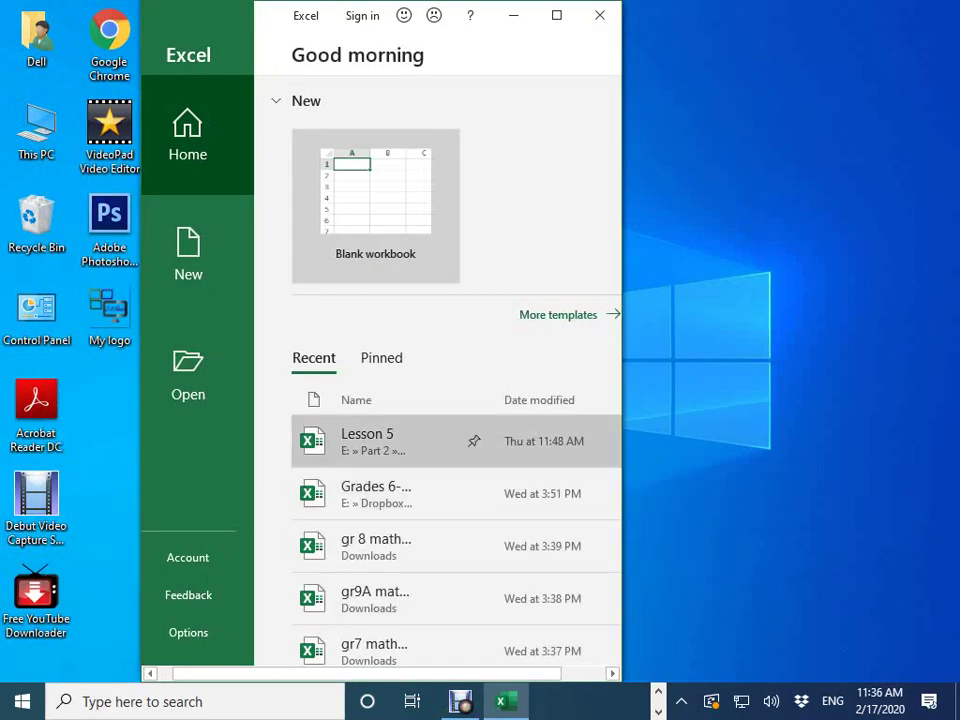
{"action": "left_click", "coordinate": [375, 205]}
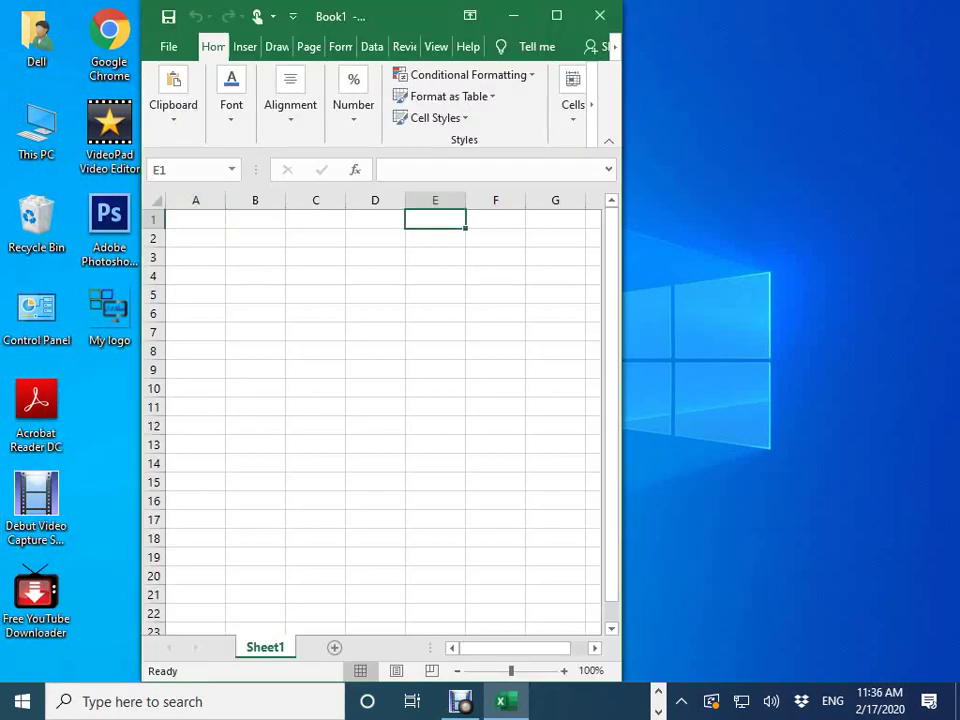
- Maximize the Excel window, then make row 1 much shorter and row 2 taller
{"action": "double_click", "coordinate": [418, 11]}
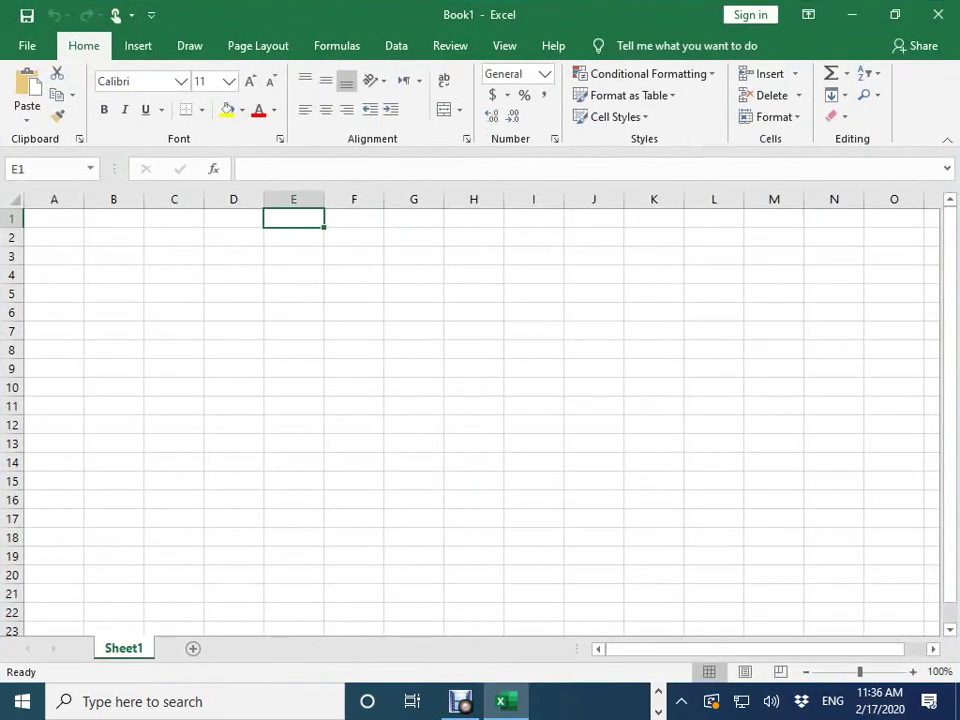
{"action": "left_click", "coordinate": [113, 237]}
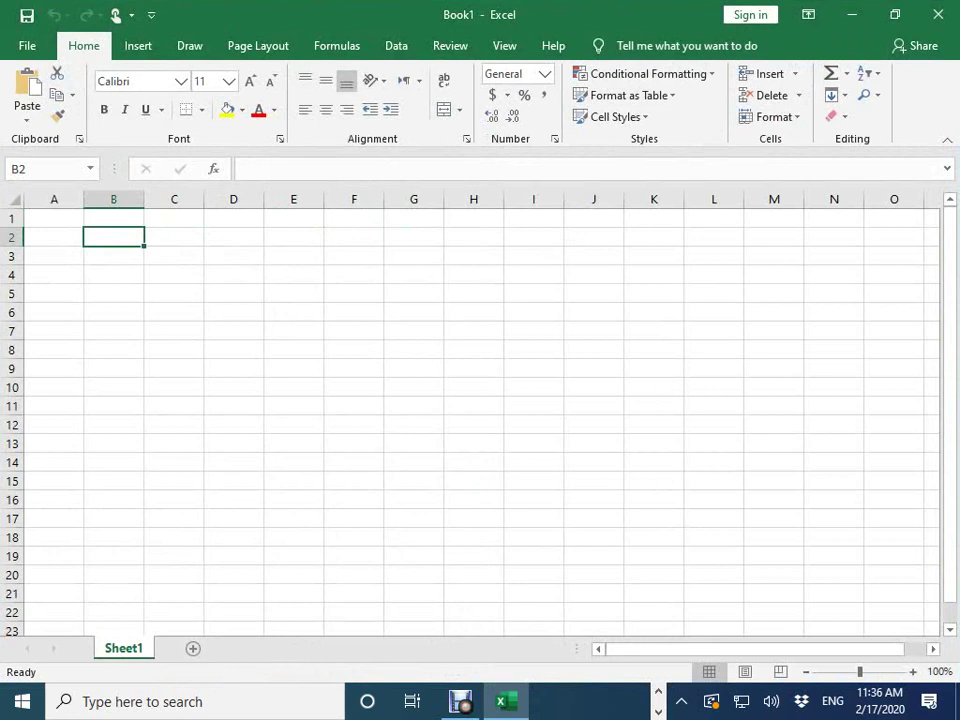
{"action": "left_click_drag", "start_coordinate": [12, 227], "coordinate": [12, 218]}
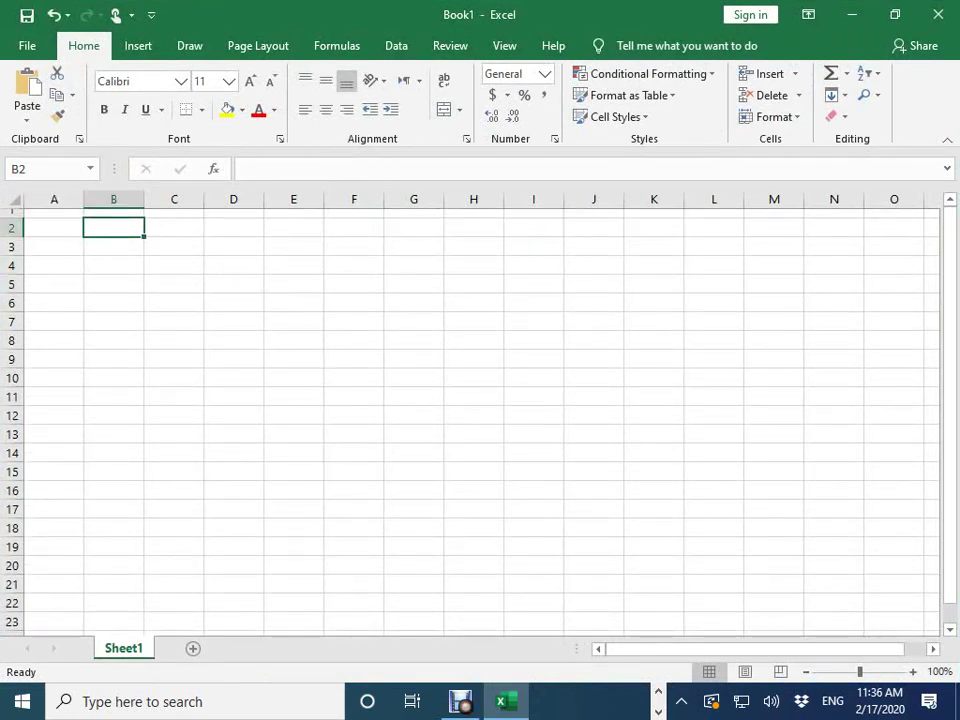
{"action": "left_click_drag", "start_coordinate": [12, 237], "coordinate": [12, 269]}
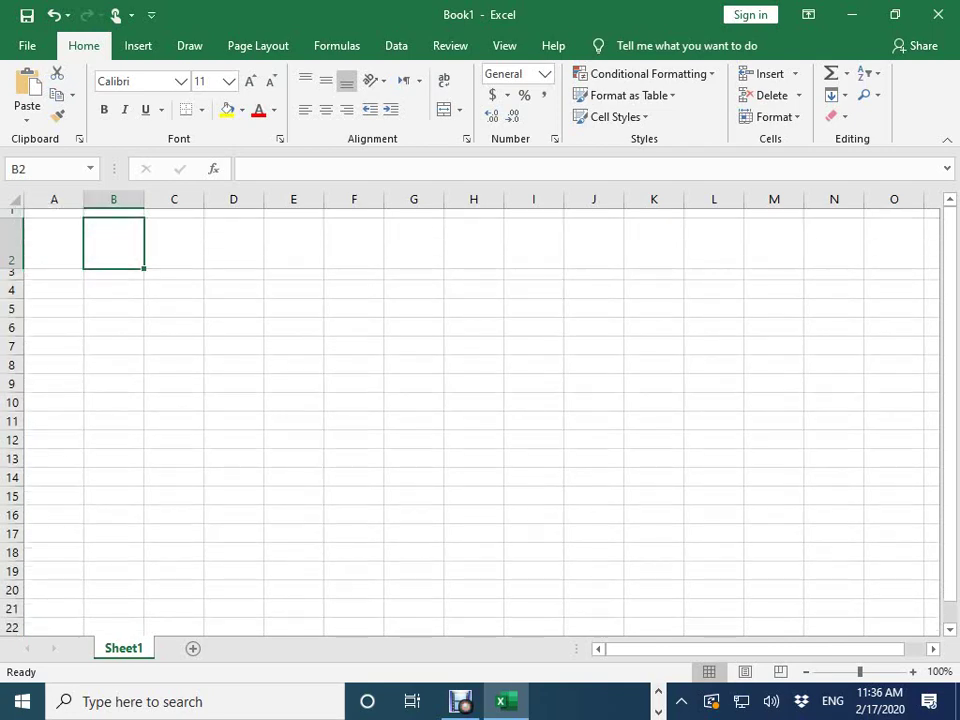
- Merge and centre B2:F2, pick a banner font colour and fill it dark green
{"action": "left_click_drag", "start_coordinate": [113, 243], "coordinate": [354, 243]}
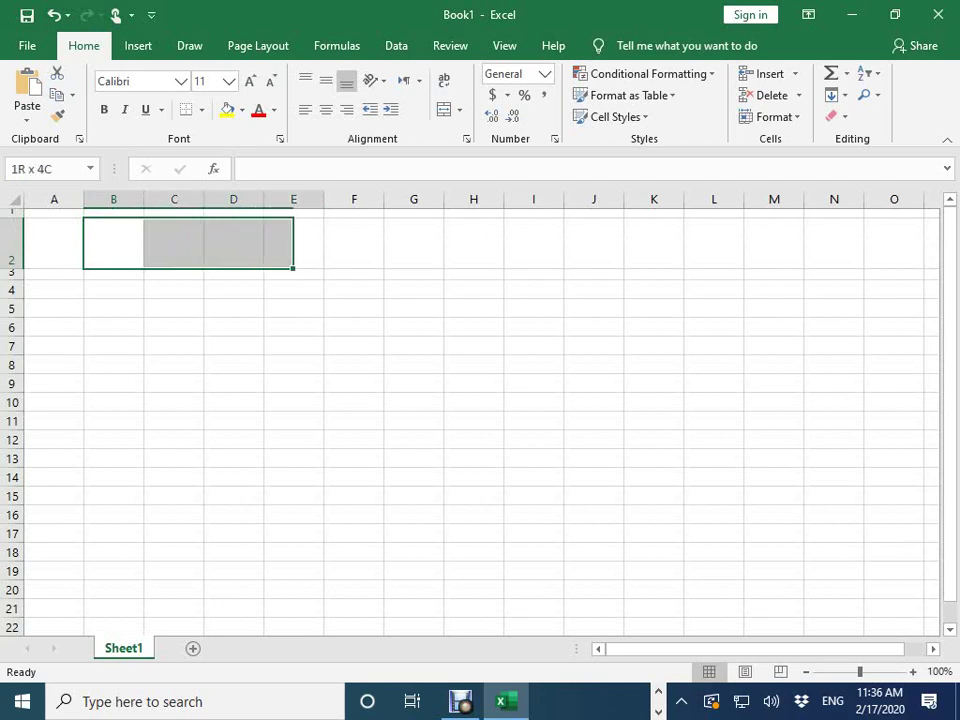
{"action": "left_click", "coordinate": [444, 109]}
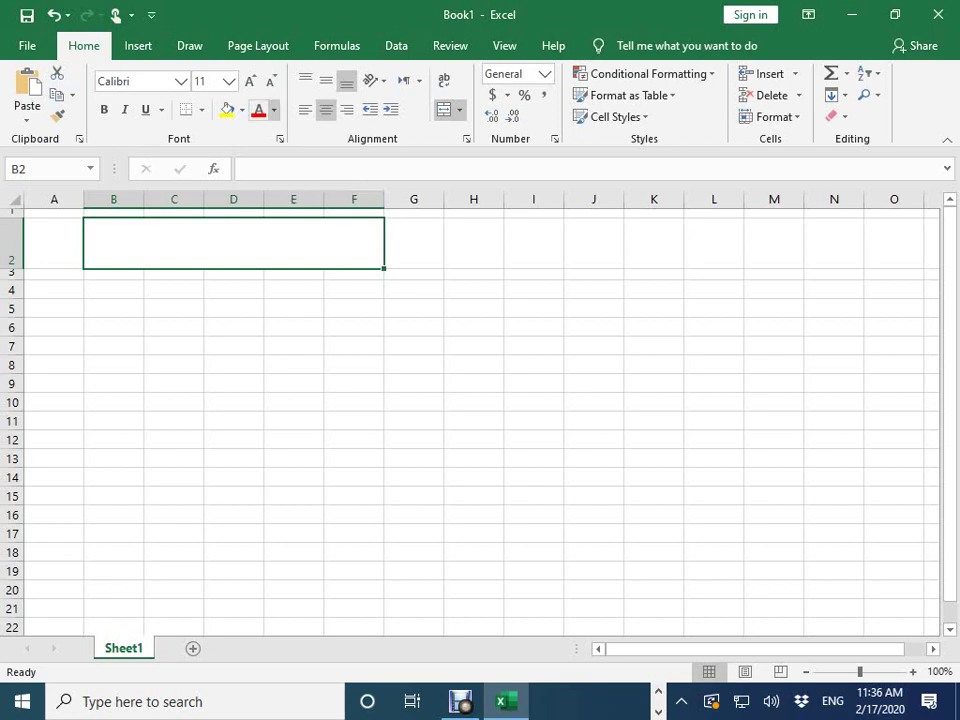
{"action": "left_click", "coordinate": [274, 110]}
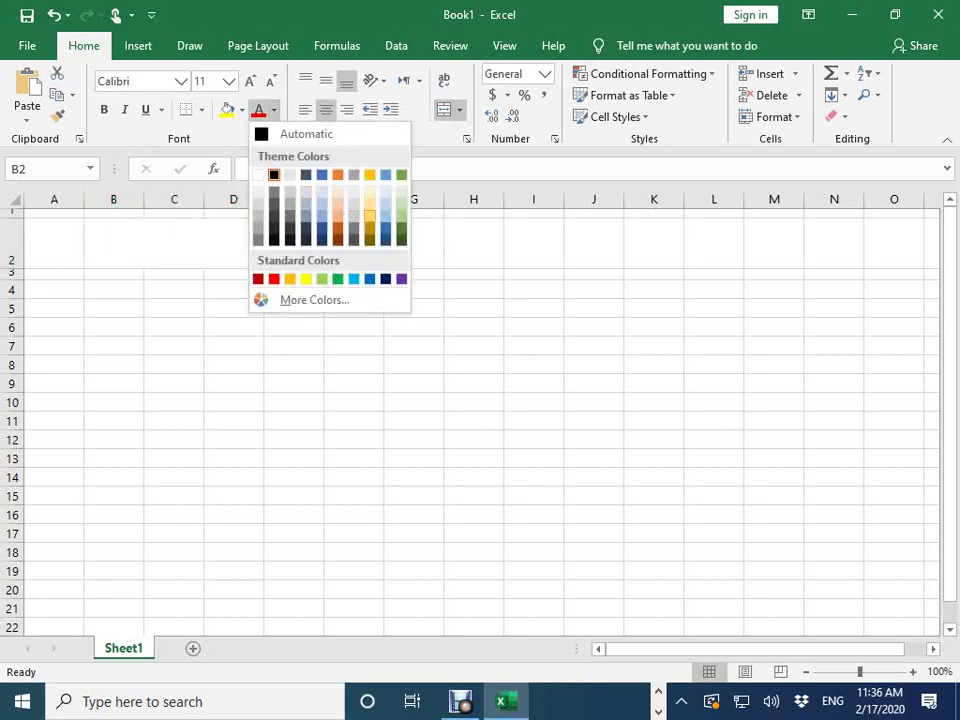
{"action": "left_click", "coordinate": [274, 175]}
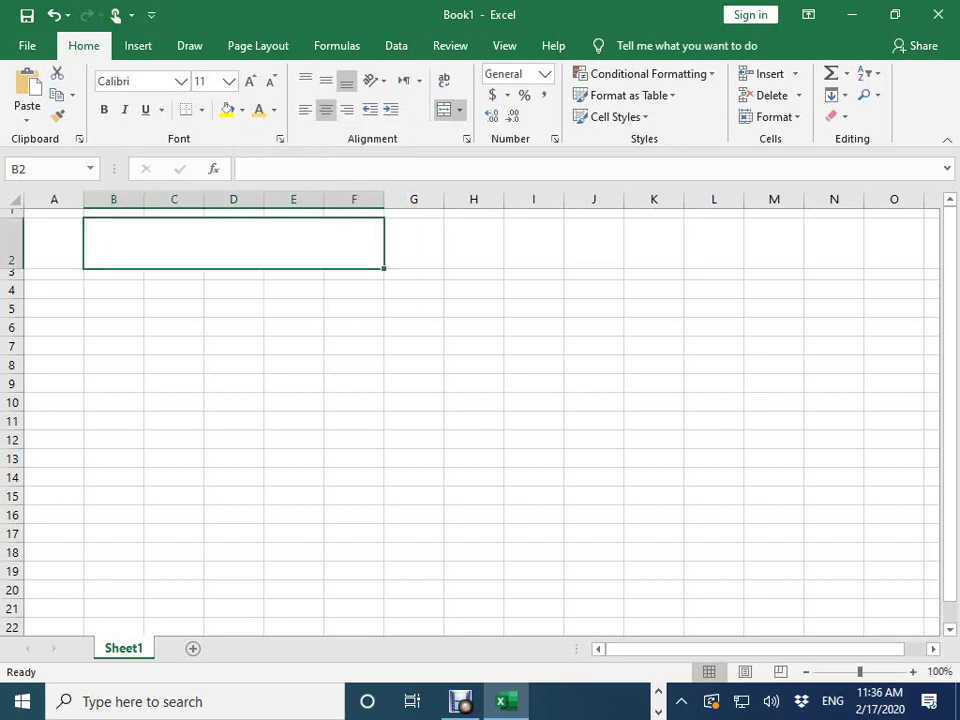
{"action": "left_click", "coordinate": [242, 110]}
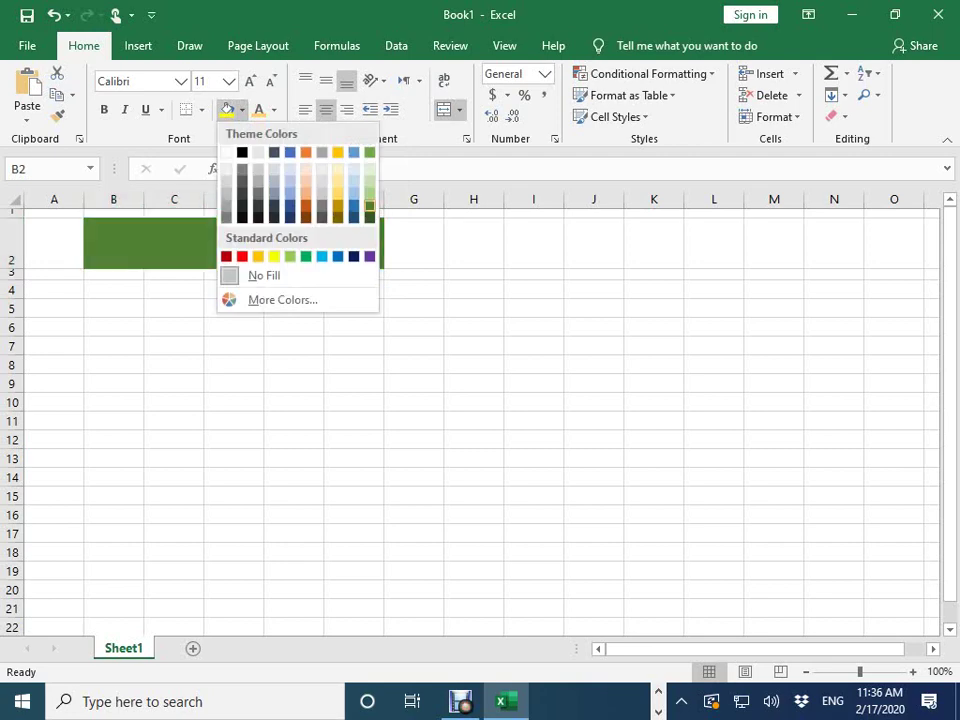
{"action": "left_click", "coordinate": [369, 206]}
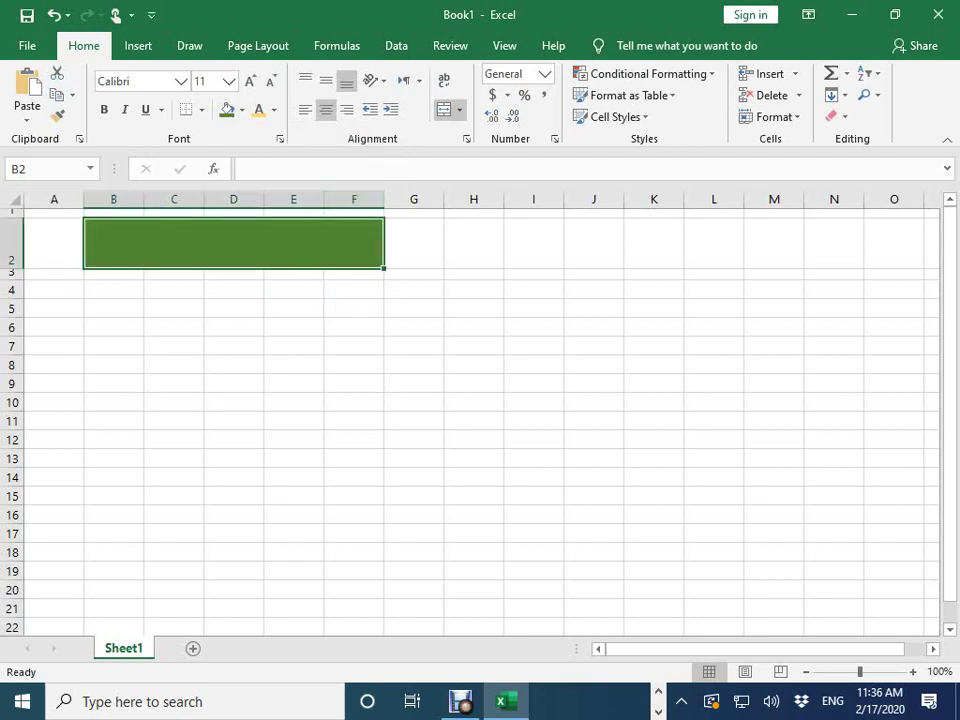
- Enter 'The Club' in the merged banner and centre it vertically
{"action": "type", "text": "The"}
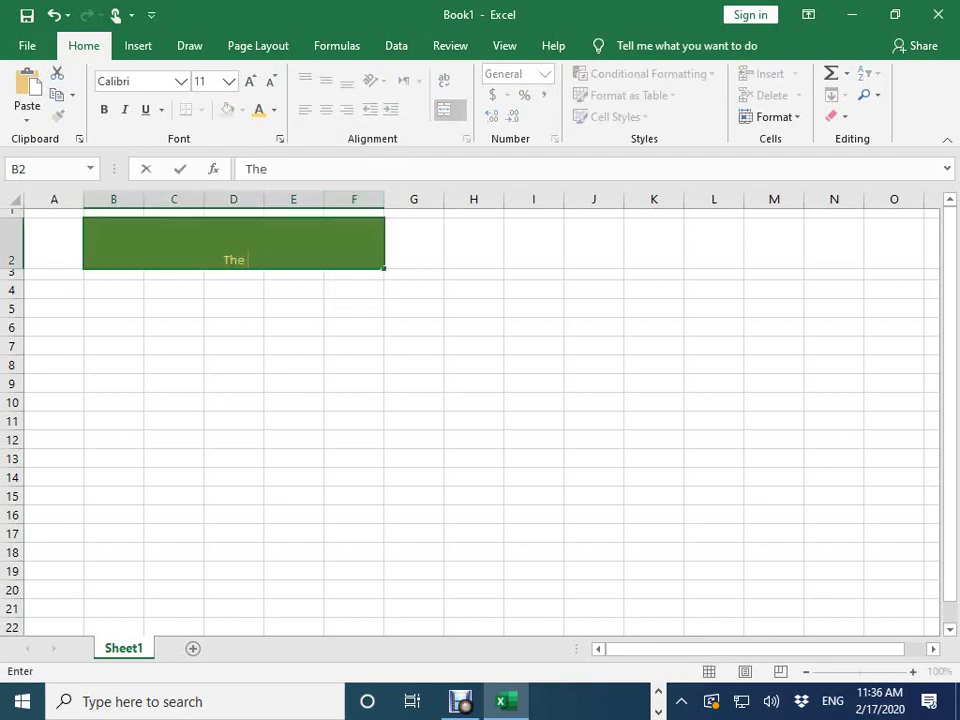
{"action": "type", "text": " Clu"}
{"action": "type", "text": "b"}
{"action": "key", "text": "Return"}
{"action": "left_click", "coordinate": [233, 243]}
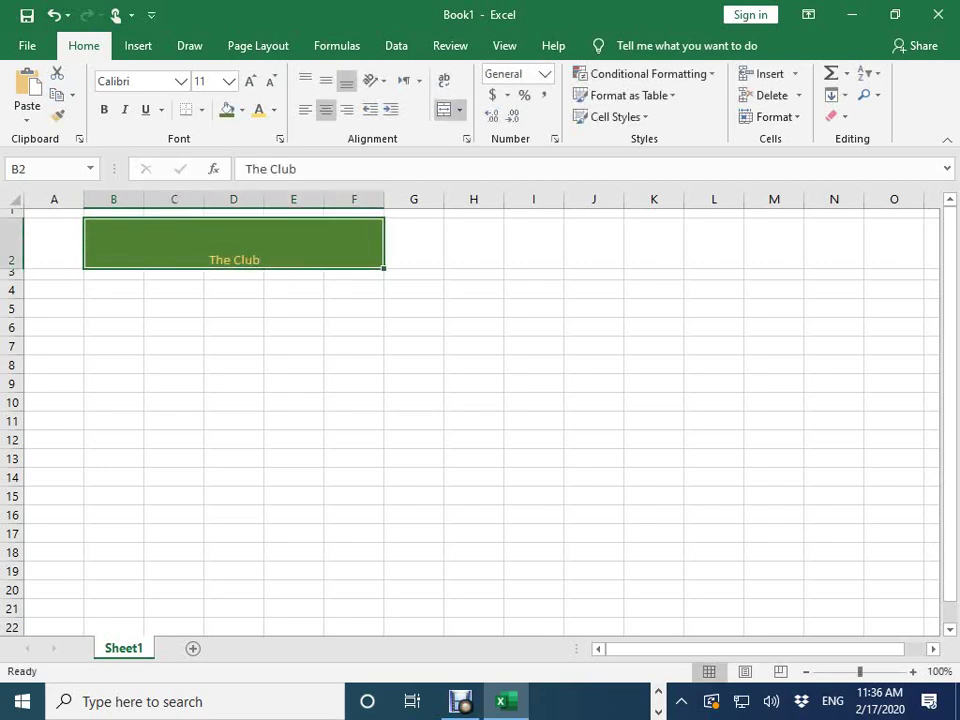
{"action": "left_click", "coordinate": [326, 80]}
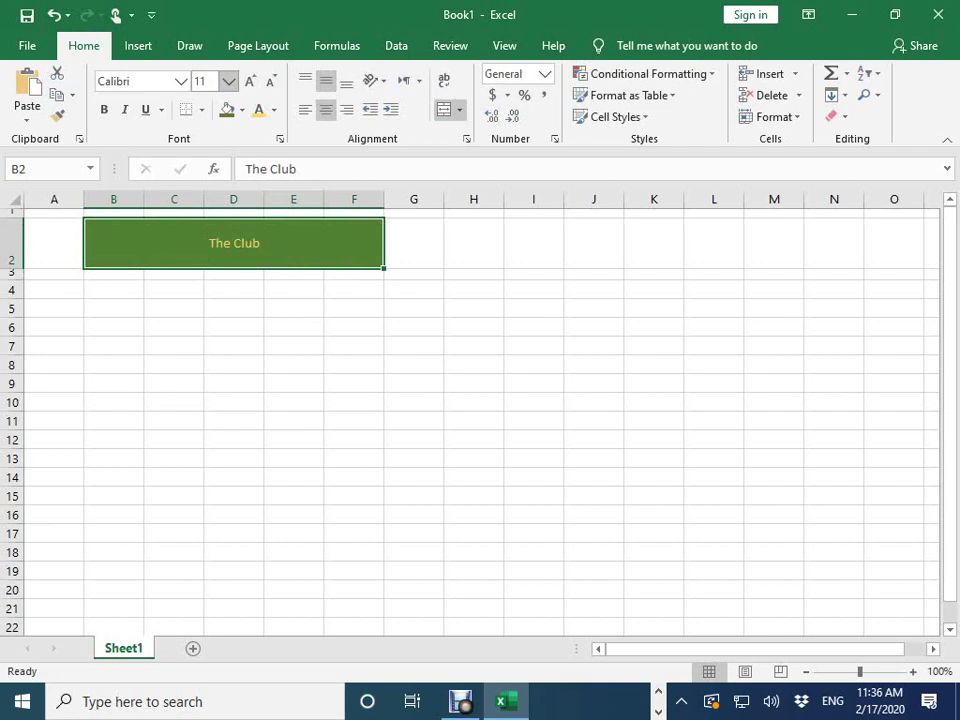
- Format the banner title as bold 20-point Arial
{"action": "left_click", "coordinate": [180, 81]}
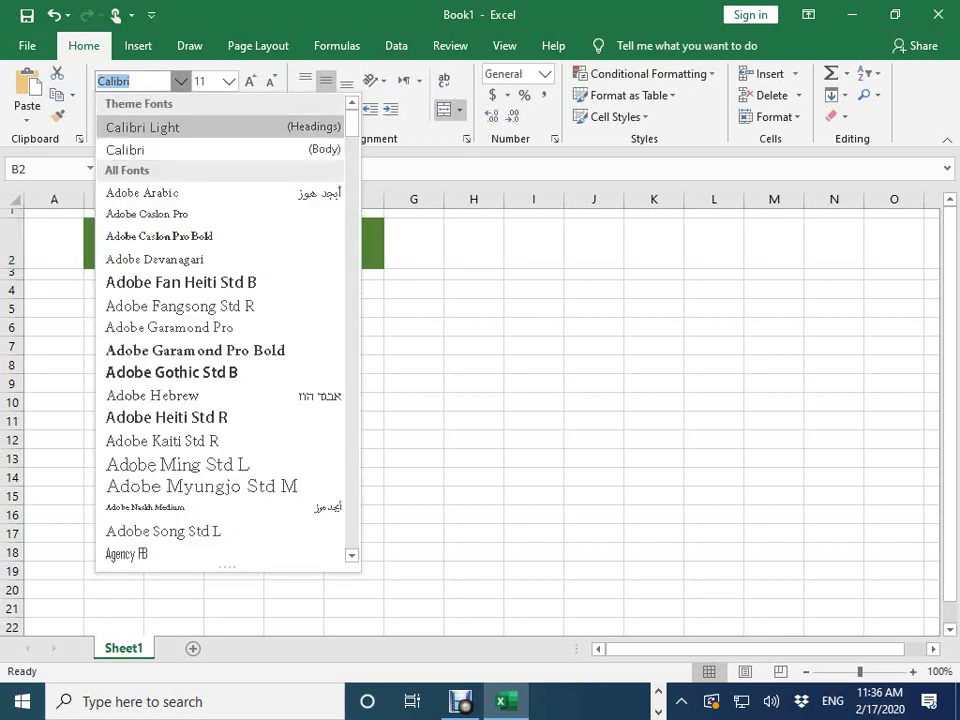
{"action": "scroll", "coordinate": [225, 330], "scroll_direction": "down", "scroll_amount": 5}
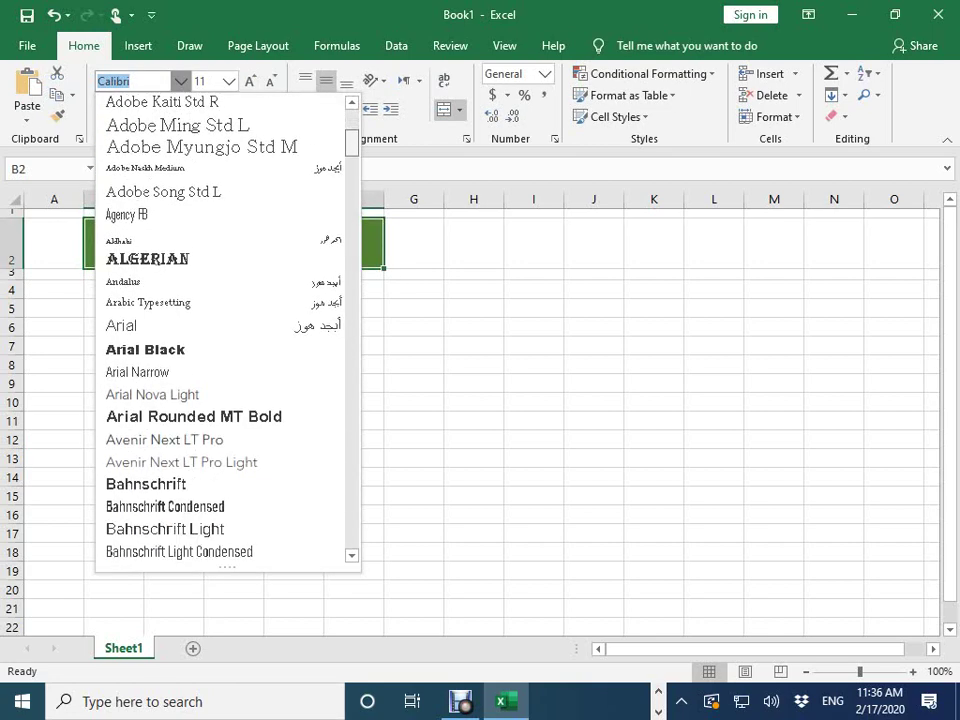
{"action": "scroll", "coordinate": [225, 330], "scroll_direction": "down", "scroll_amount": 1}
{"action": "left_click", "coordinate": [130, 309]}
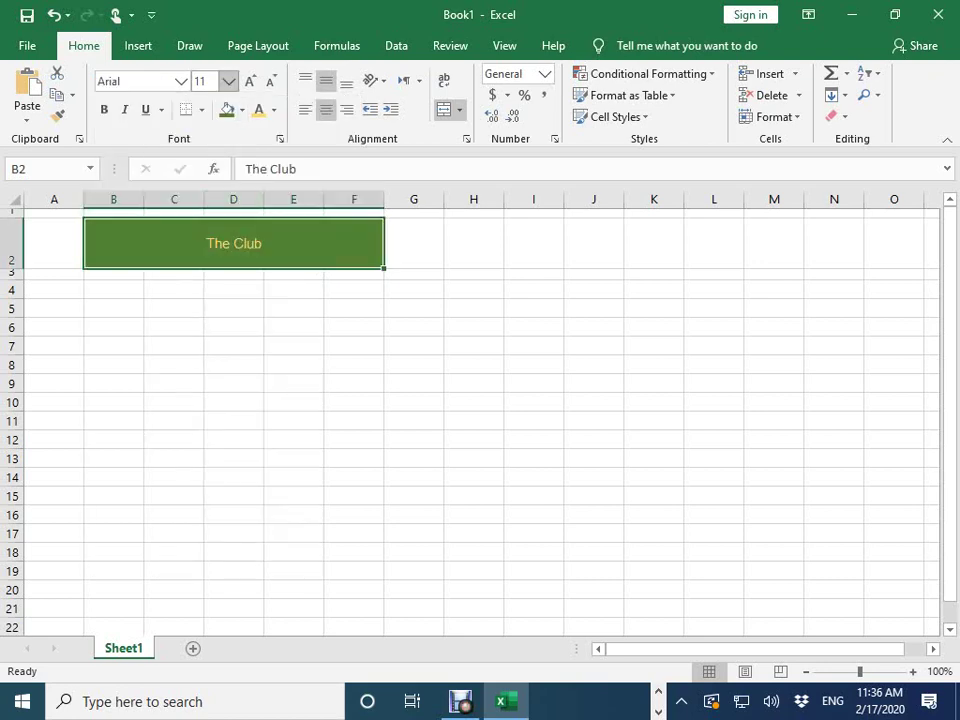
{"action": "left_click", "coordinate": [229, 81]}
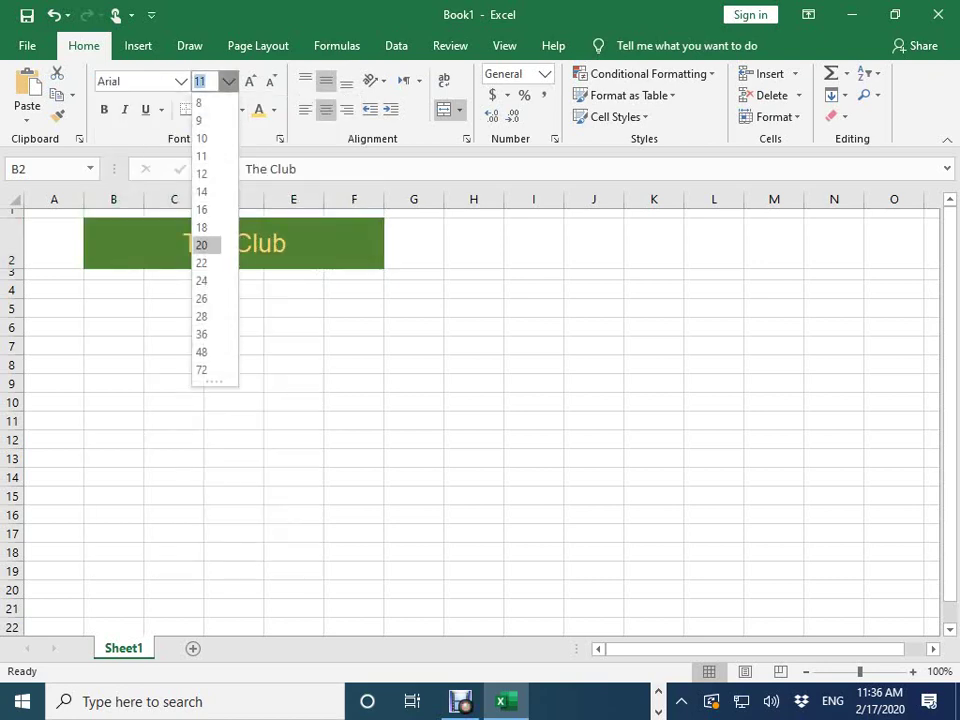
{"action": "left_click", "coordinate": [202, 245]}
{"action": "key", "text": "ctrl+b"}
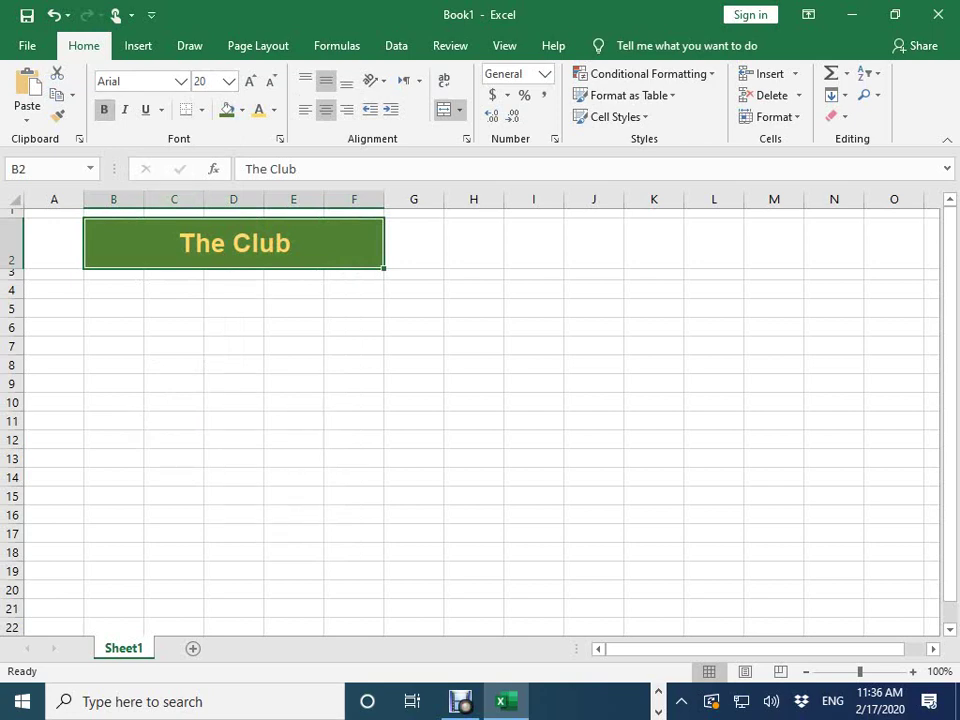
{"action": "left_click", "coordinate": [113, 289]}
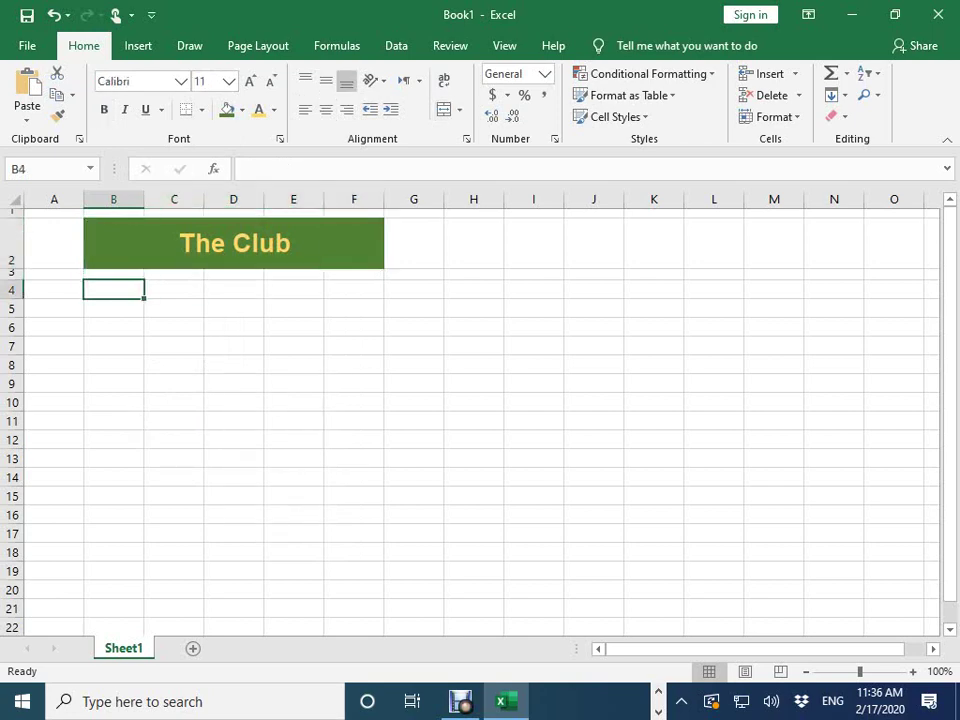
- Make row 4 taller and enter 'Date' in B4, centred vertically and horizontally
{"action": "left_click_drag", "start_coordinate": [12, 299], "coordinate": [12, 319]}
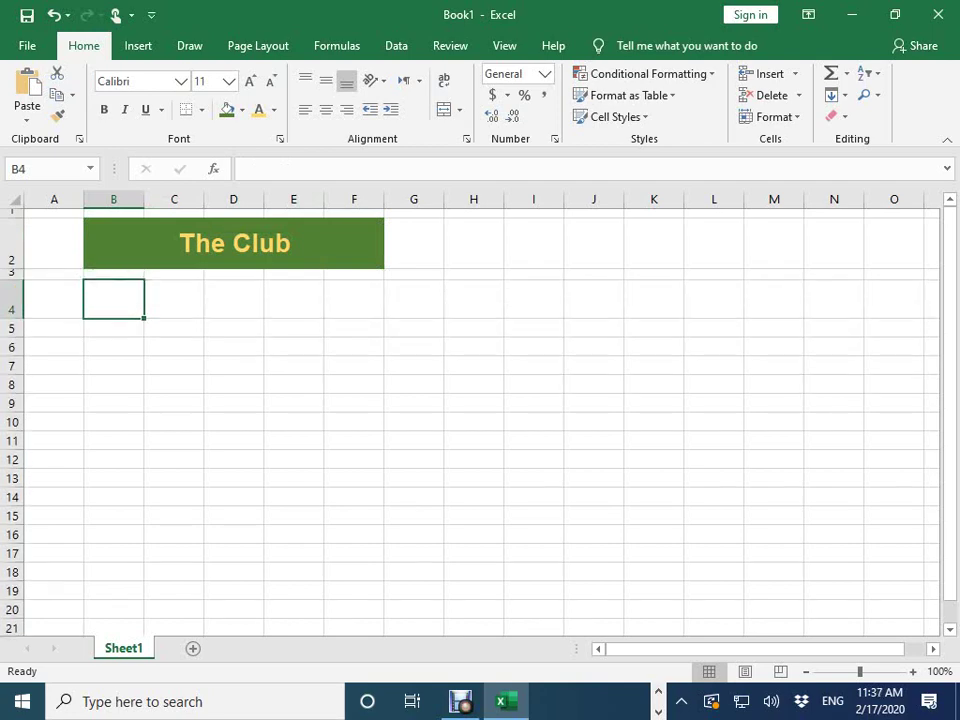
{"action": "type", "text": "Date"}
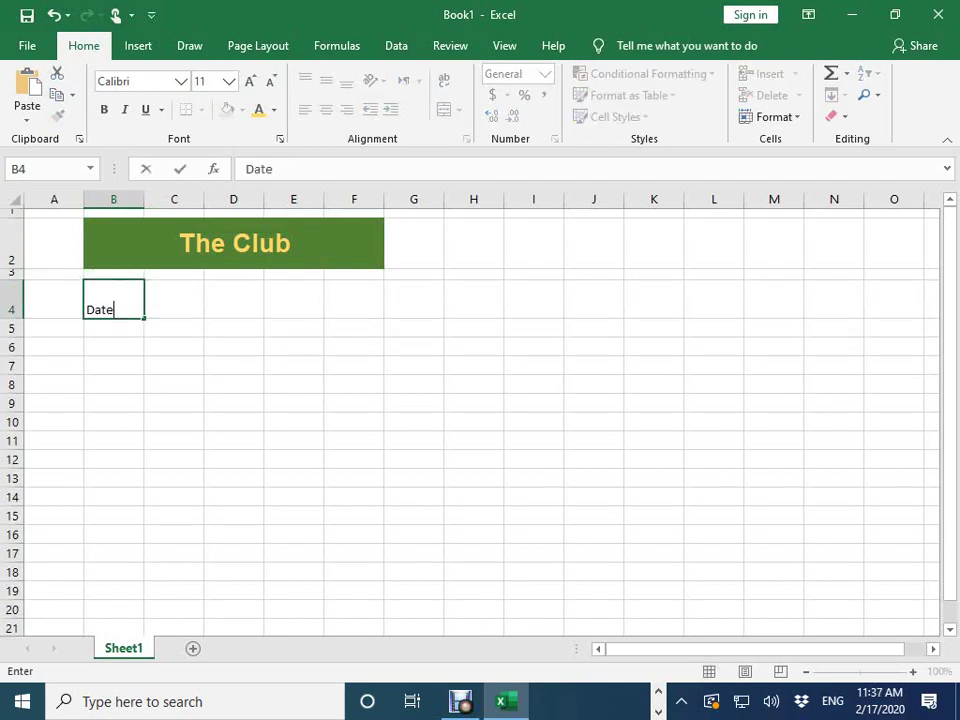
{"action": "key", "text": "Return"}
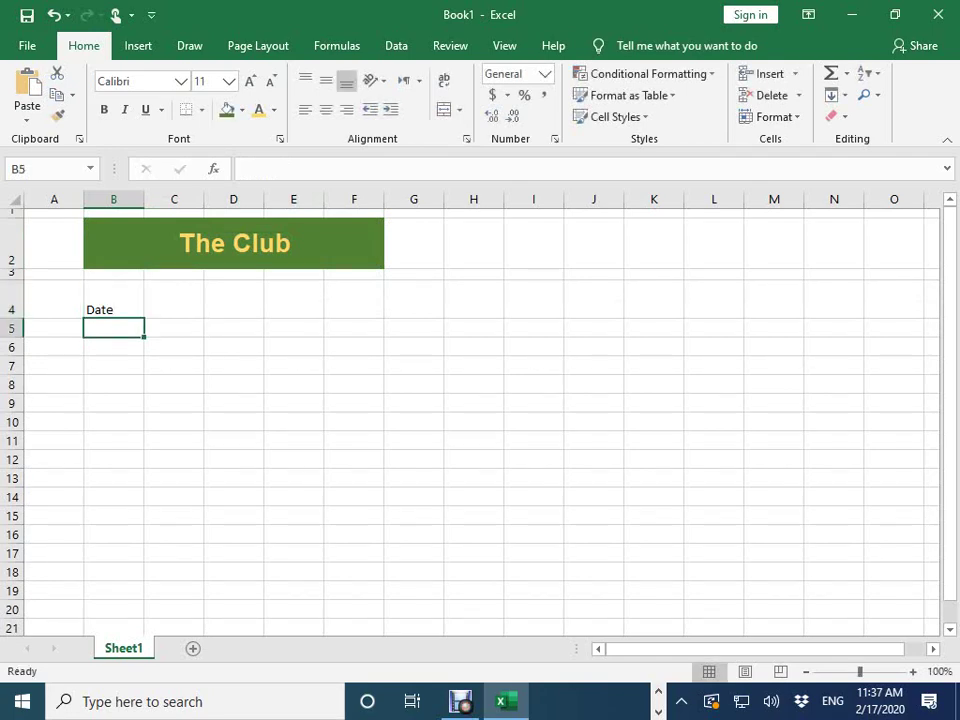
{"action": "key", "text": "Up"}
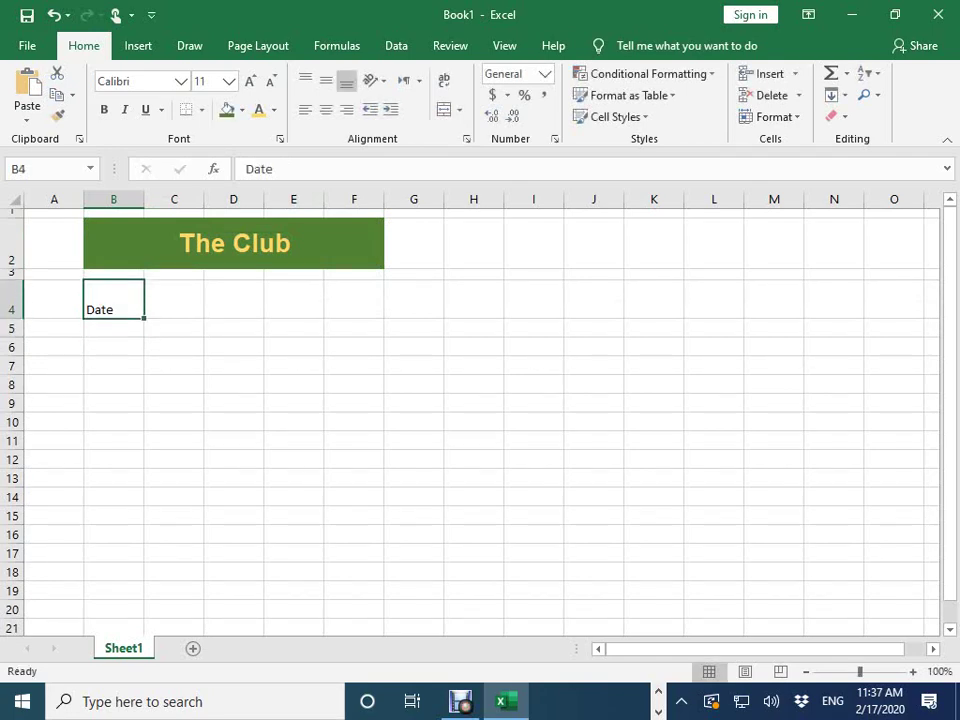
{"action": "key", "text": "alt+h"}
{"action": "key", "text": "a"}
{"action": "key", "text": "m"}
{"action": "key", "text": "alt+h"}
{"action": "key", "text": "a"}
{"action": "key", "text": "c"}
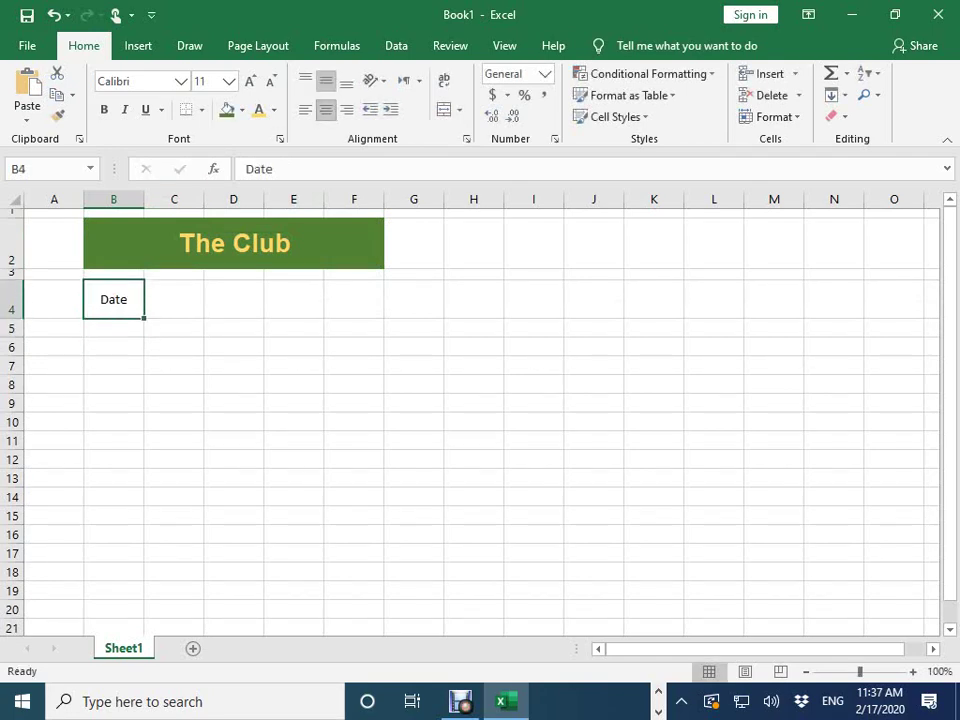
- Give the Date cell B4 a light grey fill
{"action": "key", "text": "alt+h"}
{"action": "key", "text": "h"}
{"action": "key", "text": "Right"}
{"action": "key", "text": "Down"}
{"action": "key", "text": "Down"}
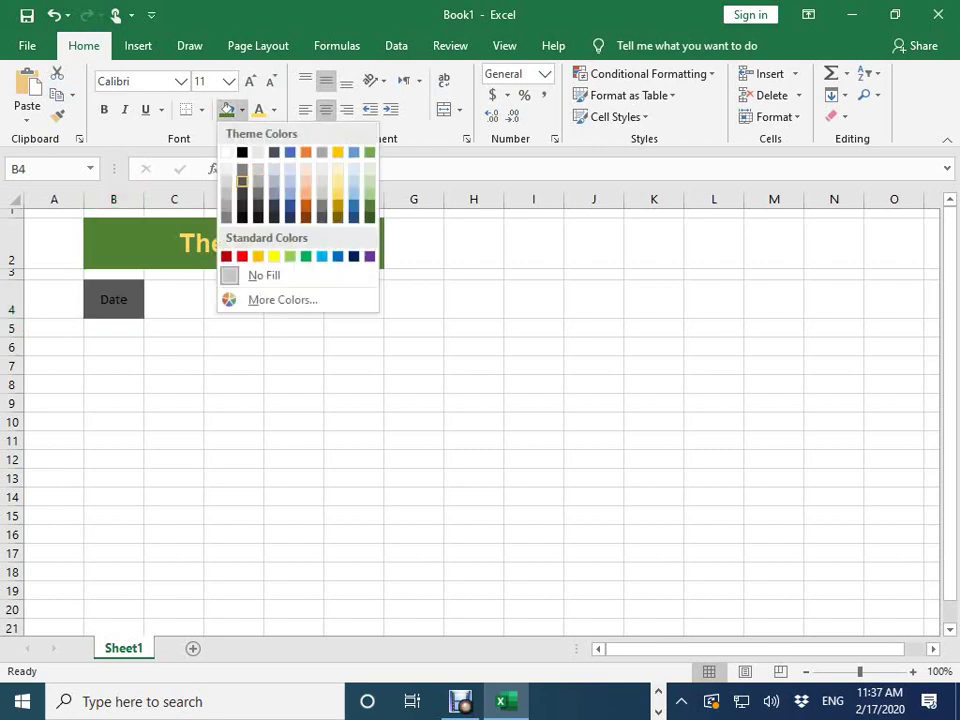
{"action": "key", "text": "Down"}
{"action": "key", "text": "Left"}
{"action": "key", "text": "Return"}
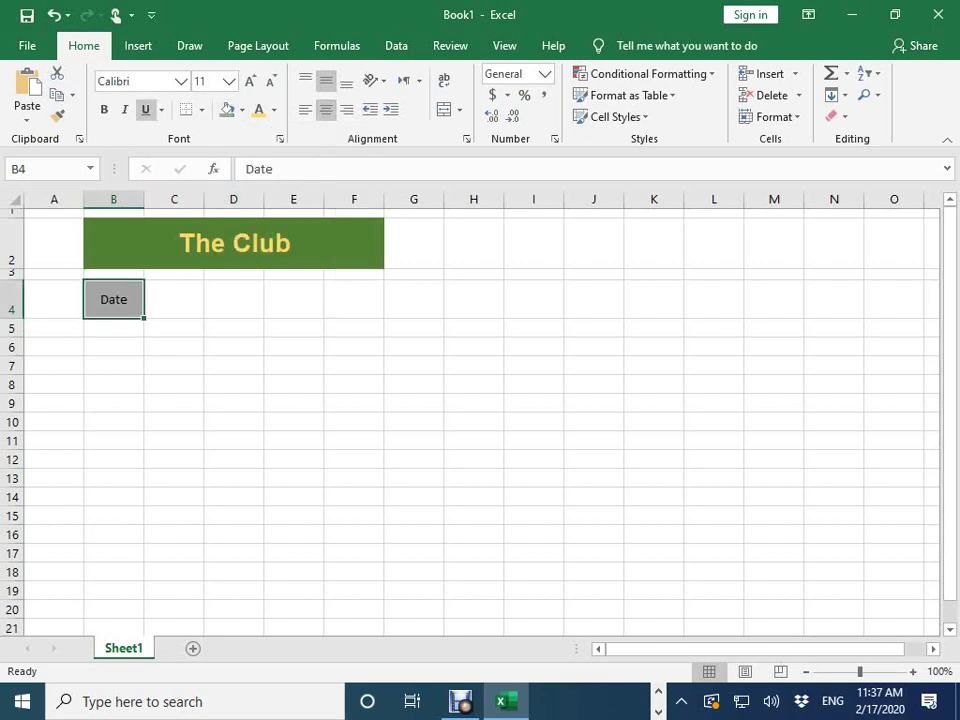
- Set the Date header font to Arial, size 14
{"action": "key", "text": "alt+h"}
{"action": "key", "text": "f"}
{"action": "key", "text": "f"}
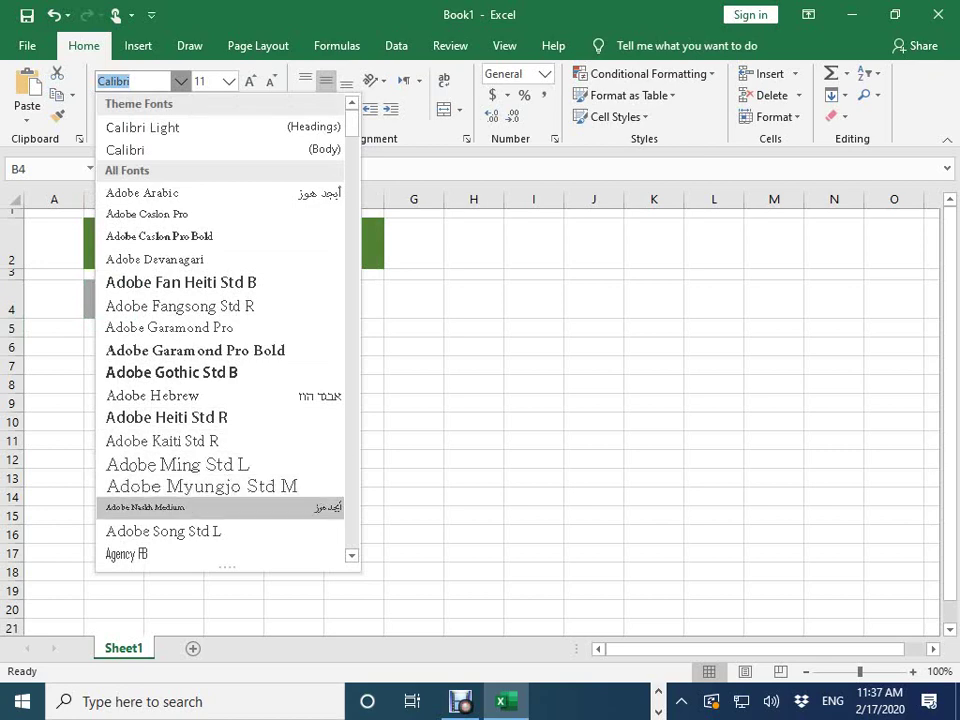
{"action": "key", "text": "Down"}
{"action": "key", "text": "Down"}
{"action": "key", "text": "Down"}
{"action": "key", "text": "Down"}
{"action": "key", "text": "Down"}
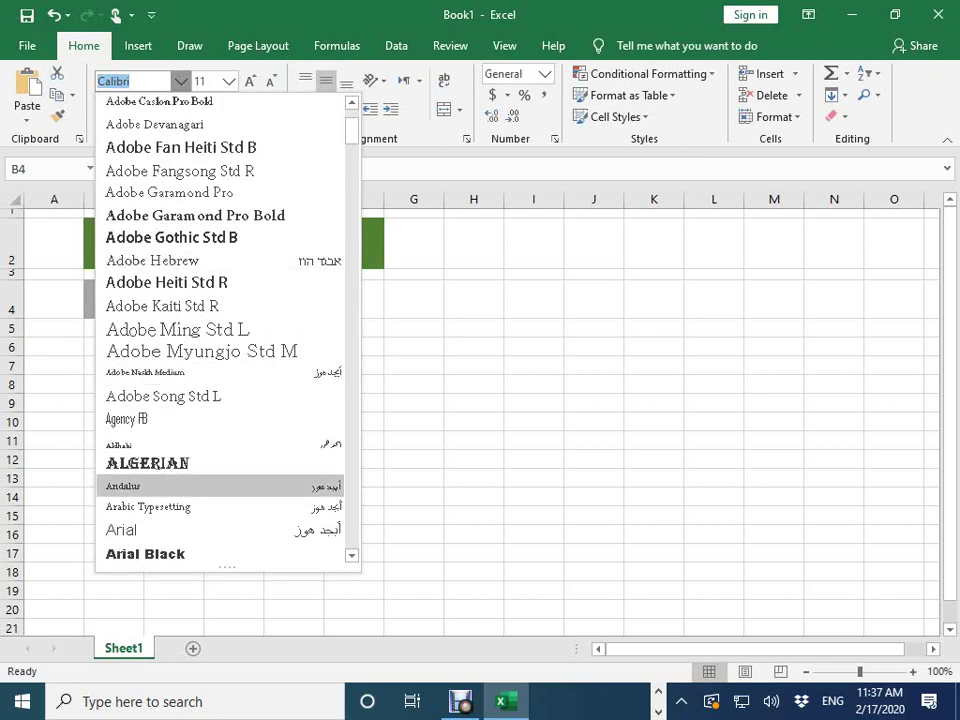
{"action": "key", "text": "Down"}
{"action": "key", "text": "Down"}
{"action": "key", "text": "Return"}
{"action": "key", "text": "alt+h"}
{"action": "key", "text": "f"}
{"action": "key", "text": "s"}
{"action": "key", "text": "alt+Down"}
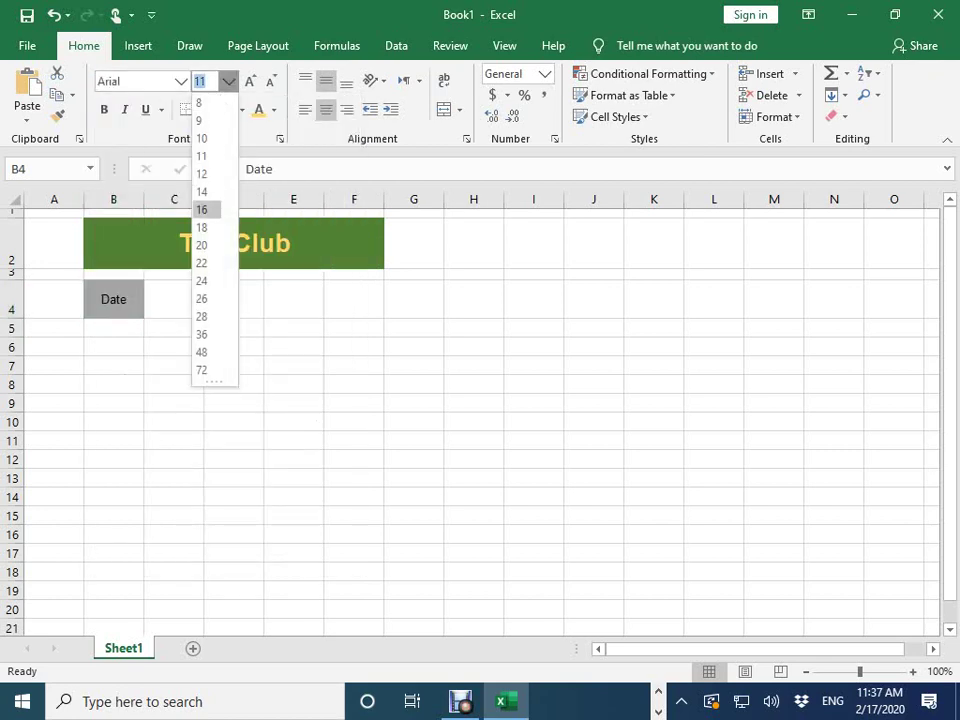
{"action": "type", "text": "14"}
{"action": "key", "text": "Return"}
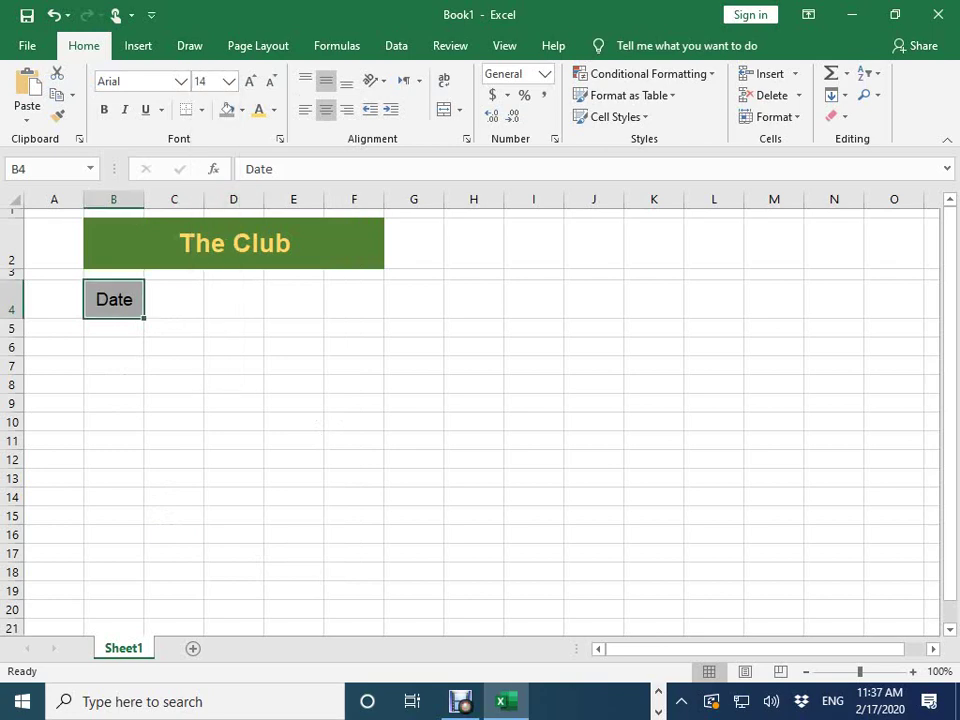
{"action": "key", "text": "Right"}
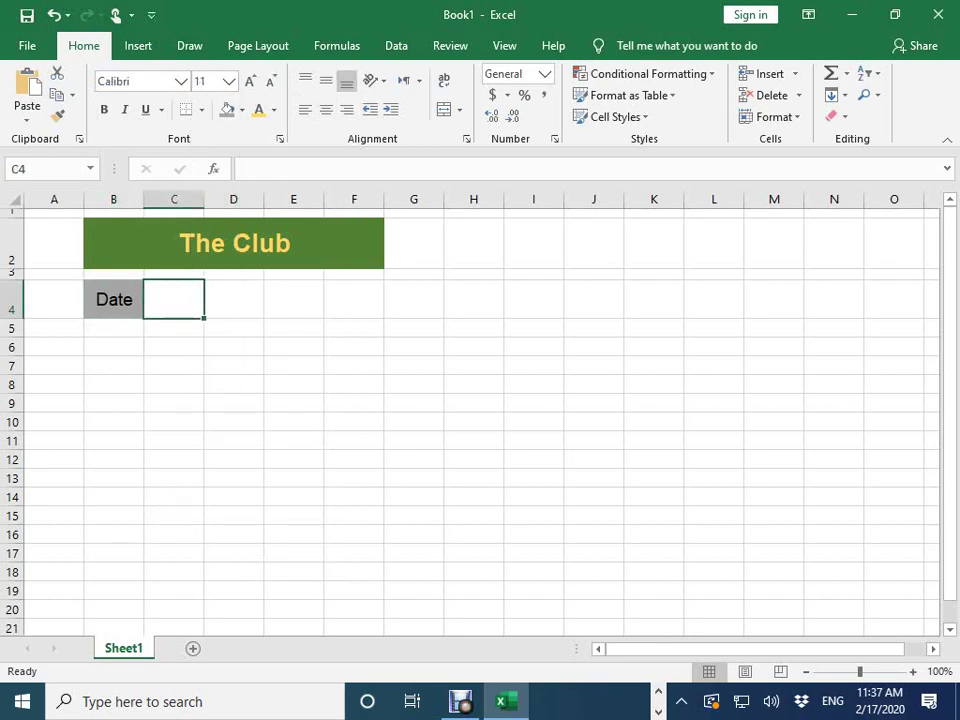
- Widen column C and enter the heading 'Number of subscription' in C4
{"action": "left_click_drag", "start_coordinate": [204, 199], "coordinate": [246, 199]}
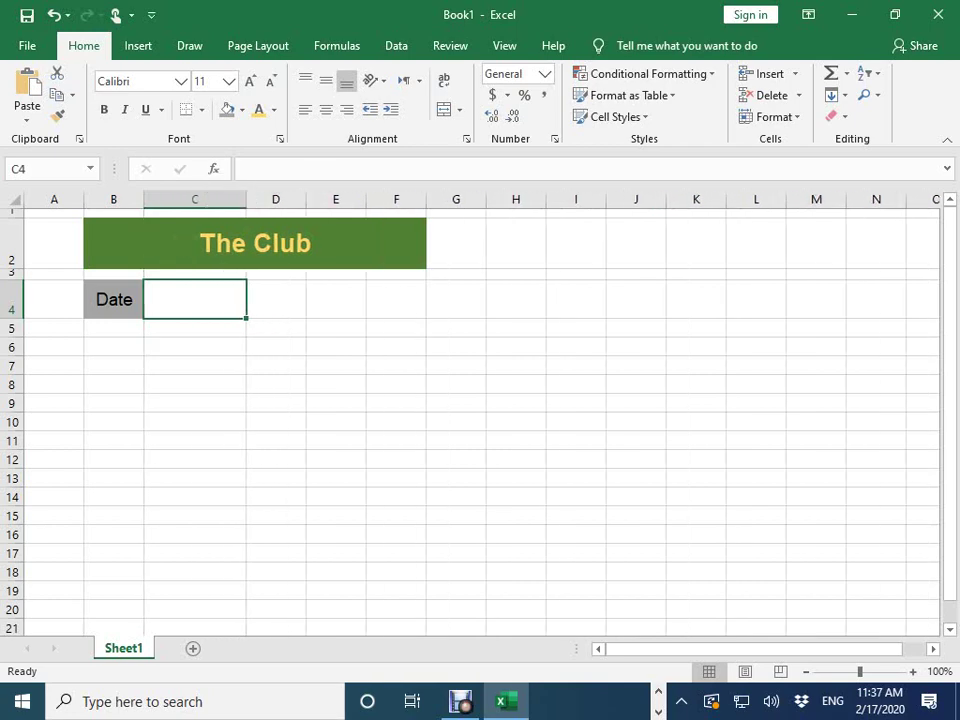
{"action": "type", "text": "Numbe"}
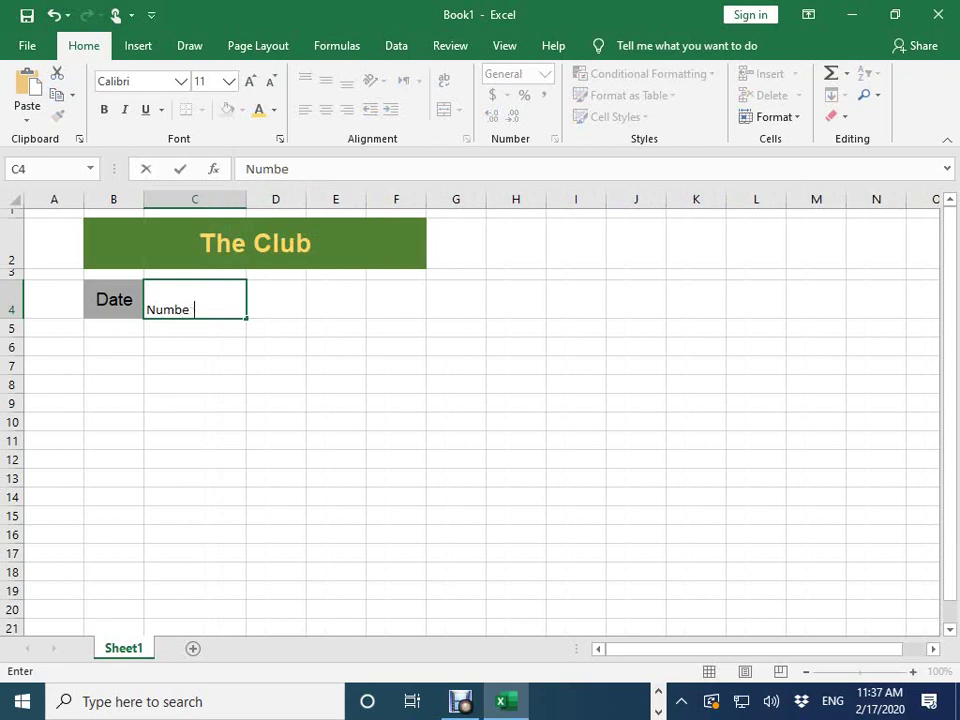
{"action": "type", "text": "r o"}
{"action": "type", "text": "f sub"}
{"action": "type", "text": "sc"}
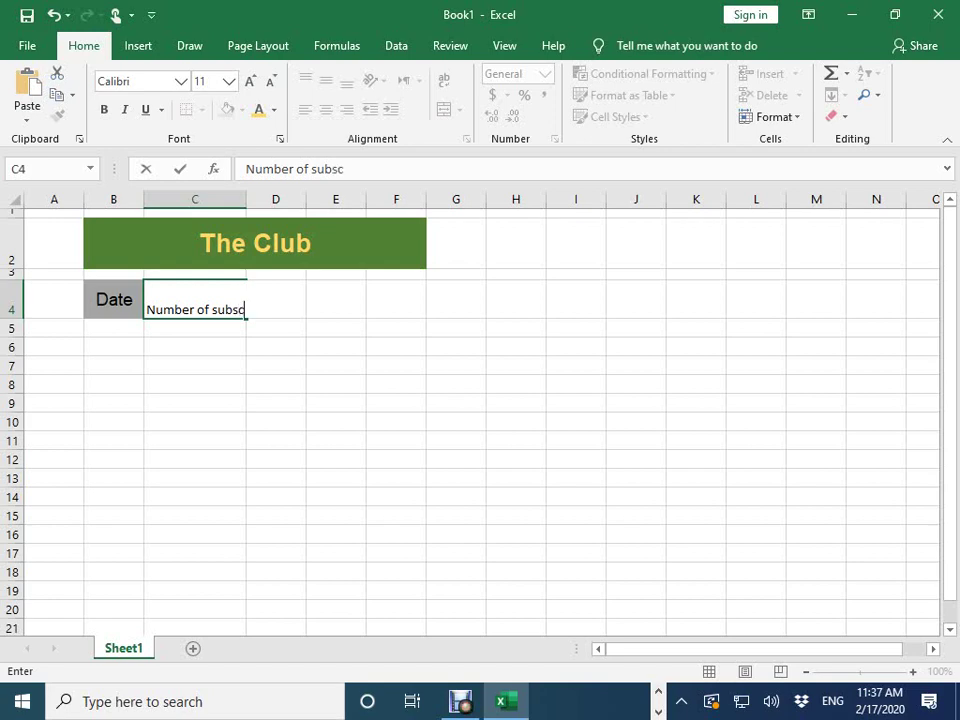
{"action": "type", "text": "ription"}
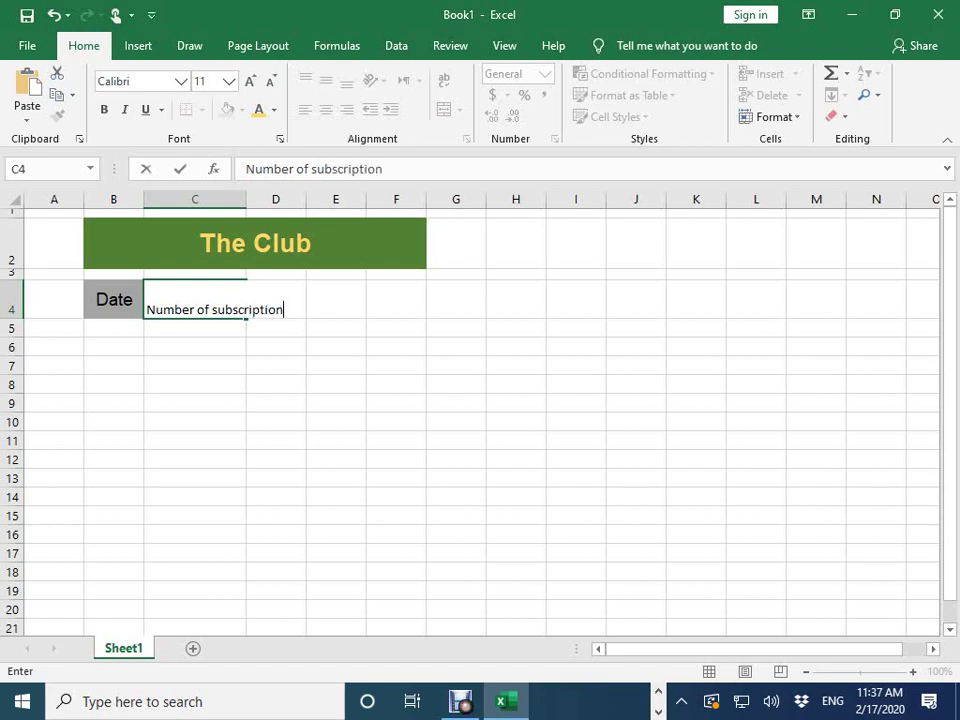
{"action": "key", "text": "Return"}
- Copy B4's formatting onto C4 and wrap 'Number of subscription' onto two centred lines
{"action": "left_click", "coordinate": [195, 299]}
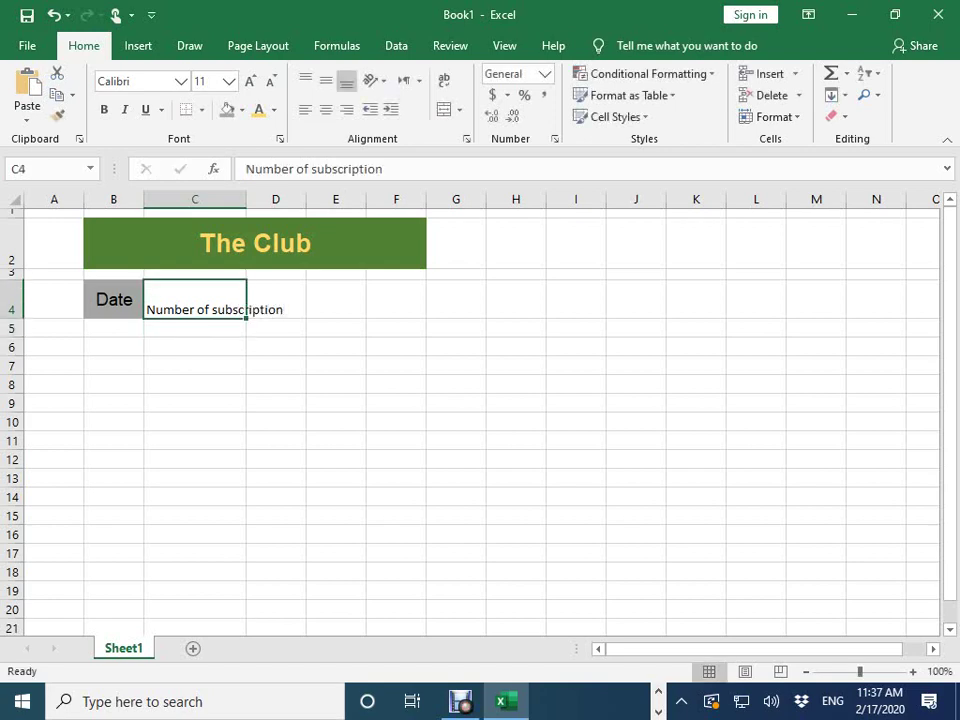
{"action": "left_click", "coordinate": [444, 80]}
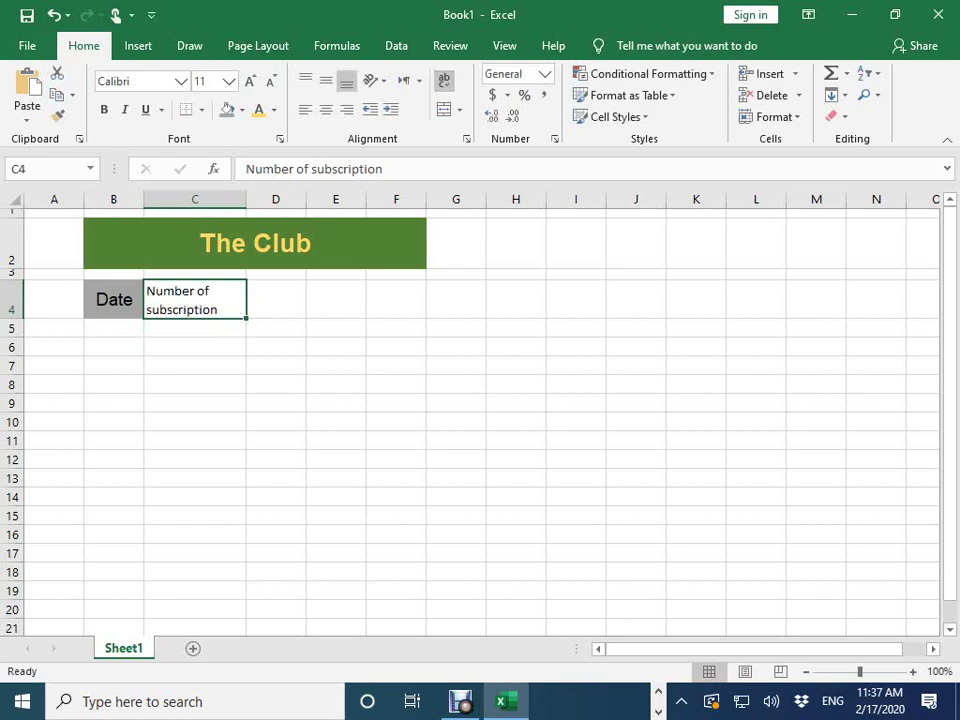
{"action": "left_click", "coordinate": [326, 80]}
{"action": "left_click", "coordinate": [326, 109]}
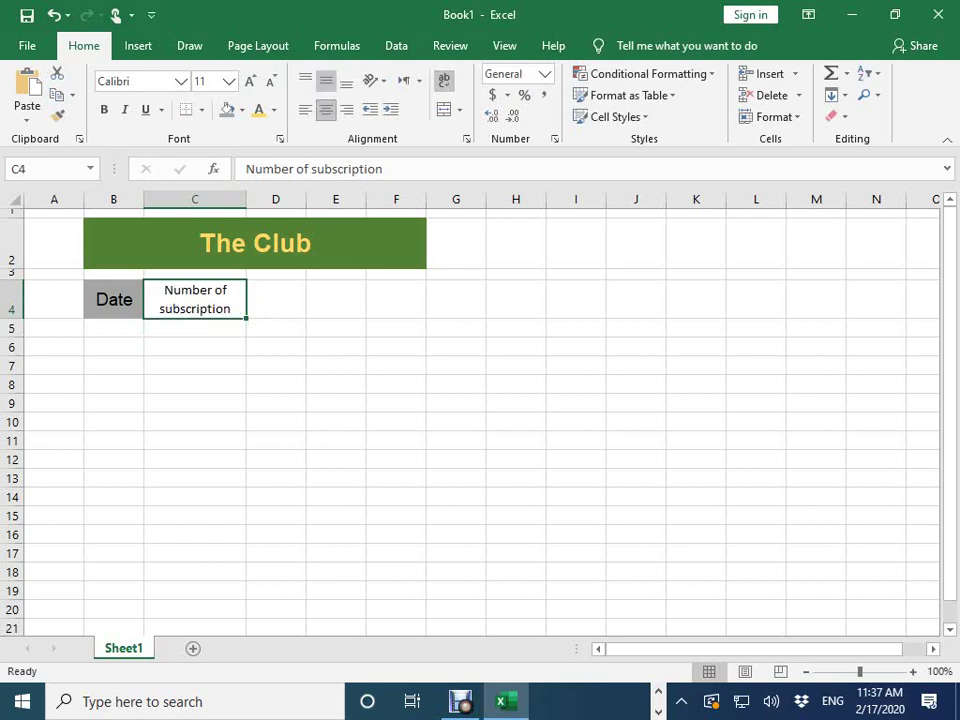
{"action": "left_click", "coordinate": [114, 299]}
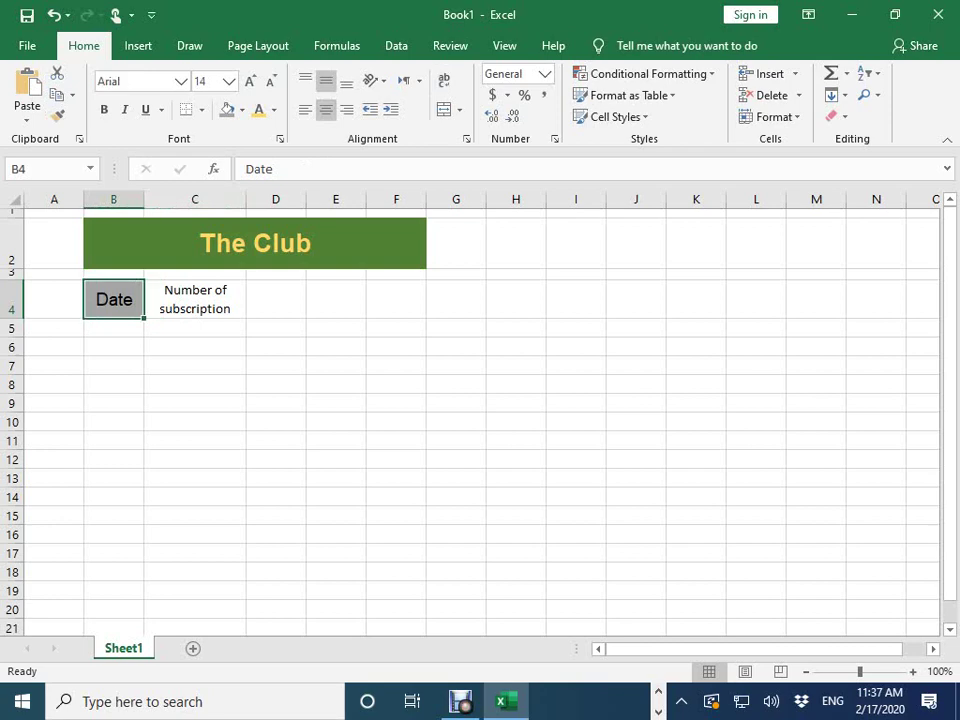
{"action": "left_click", "coordinate": [57, 116]}
{"action": "left_click", "coordinate": [194, 299]}
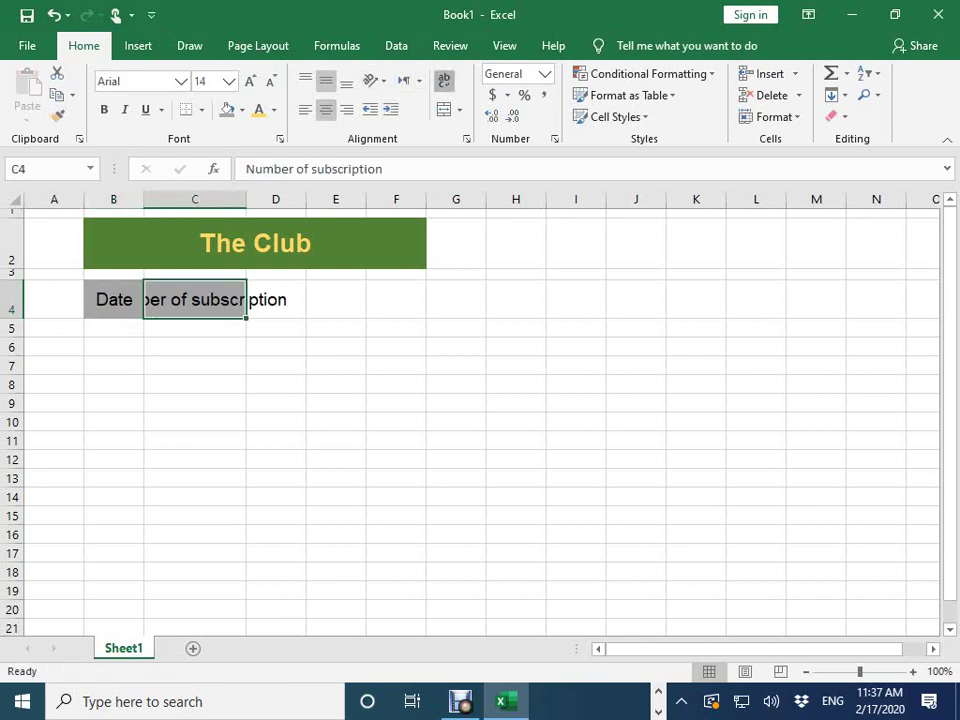
{"action": "left_click", "coordinate": [444, 80]}
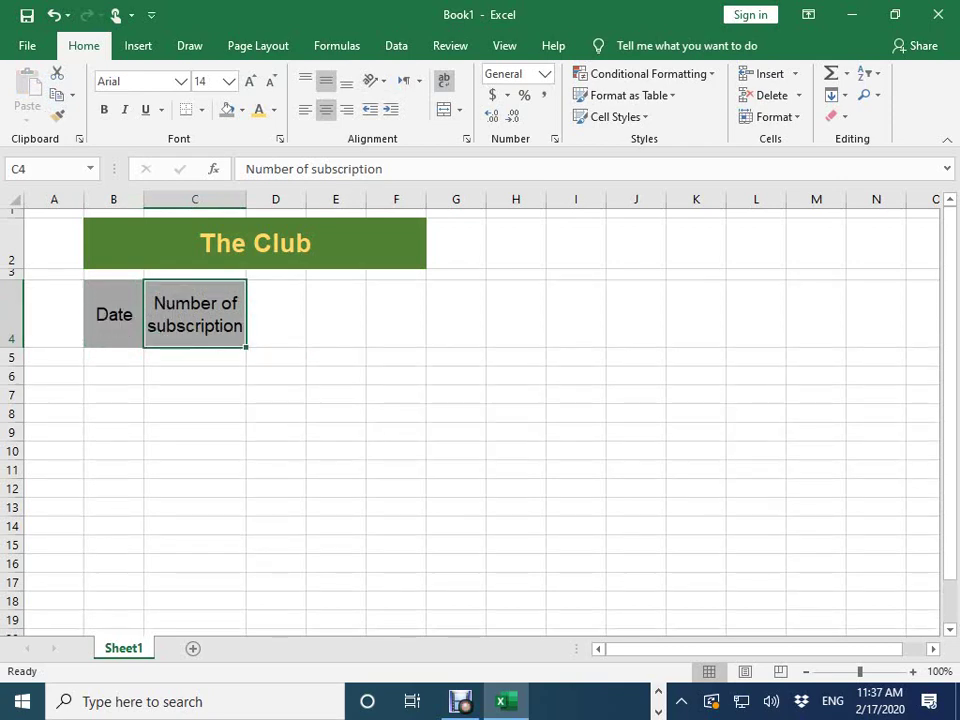
{"action": "left_click", "coordinate": [276, 314]}
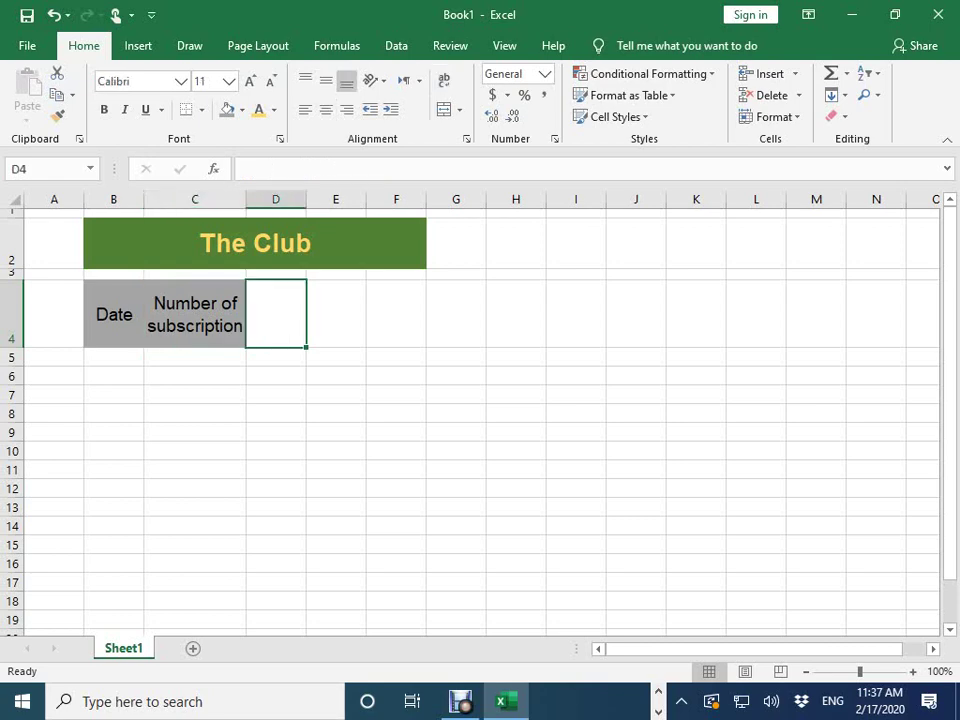
- Narrow column D to a thin gap and merge E4:F4 into one centred cell
{"action": "left_click_drag", "start_coordinate": [306, 199], "coordinate": [259, 199]}
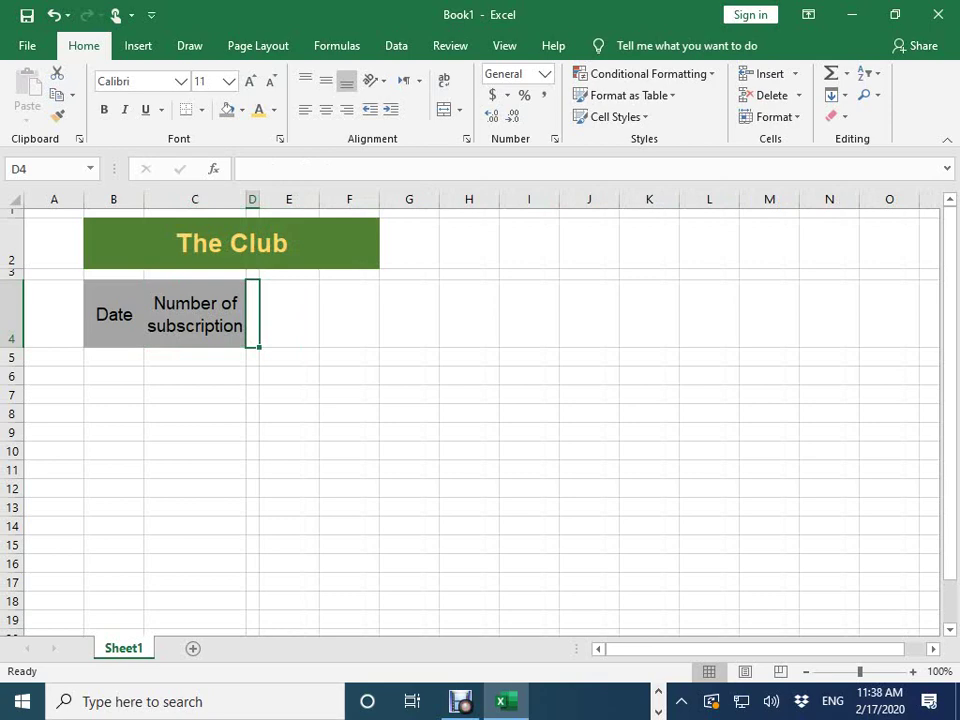
{"action": "left_click", "coordinate": [289, 314]}
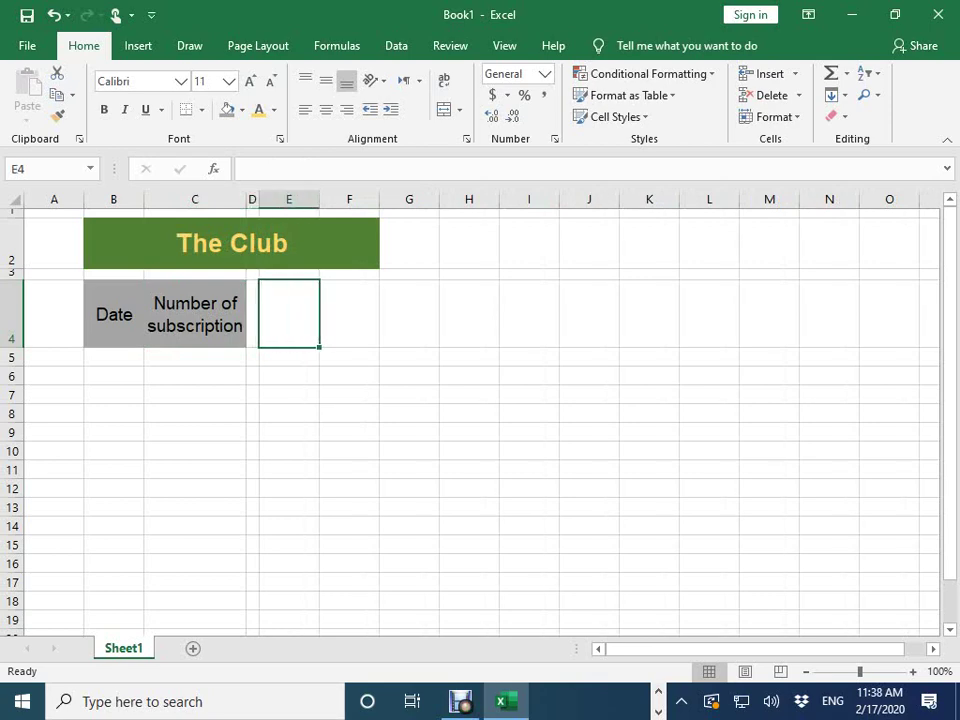
{"action": "left_click_drag", "start_coordinate": [289, 314], "coordinate": [409, 314]}
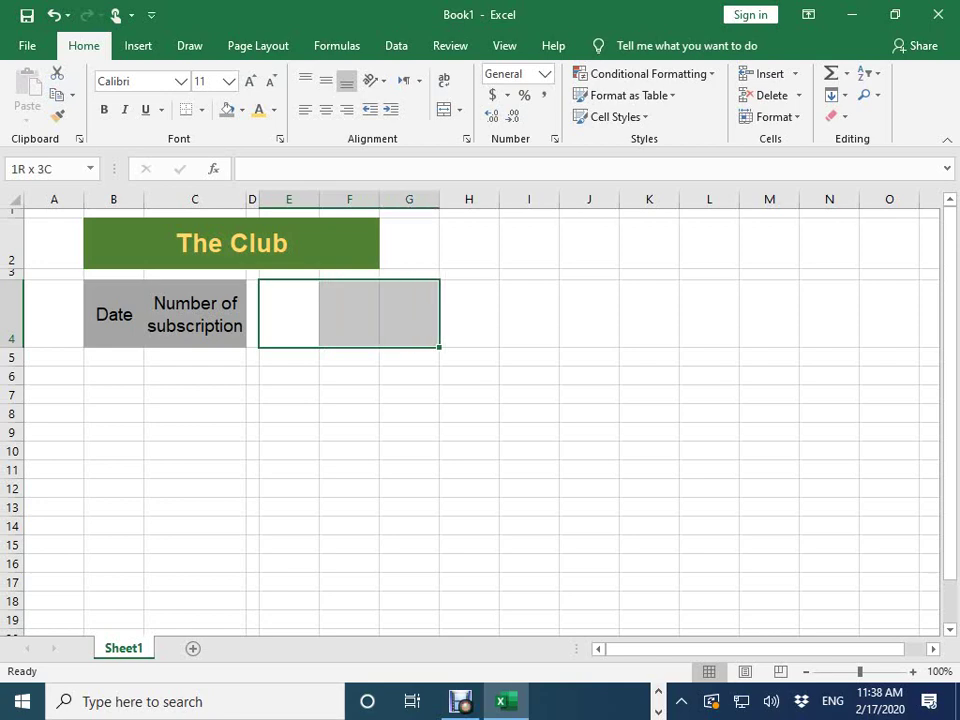
{"action": "left_click_drag", "start_coordinate": [409, 314], "coordinate": [349, 314]}
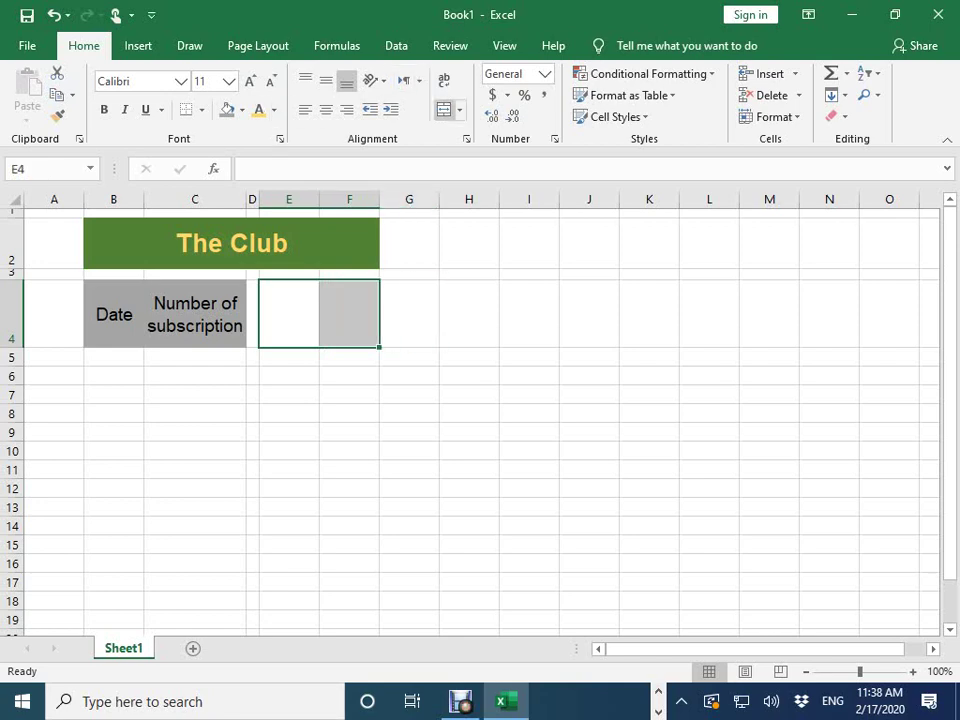
{"action": "left_click", "coordinate": [444, 109]}
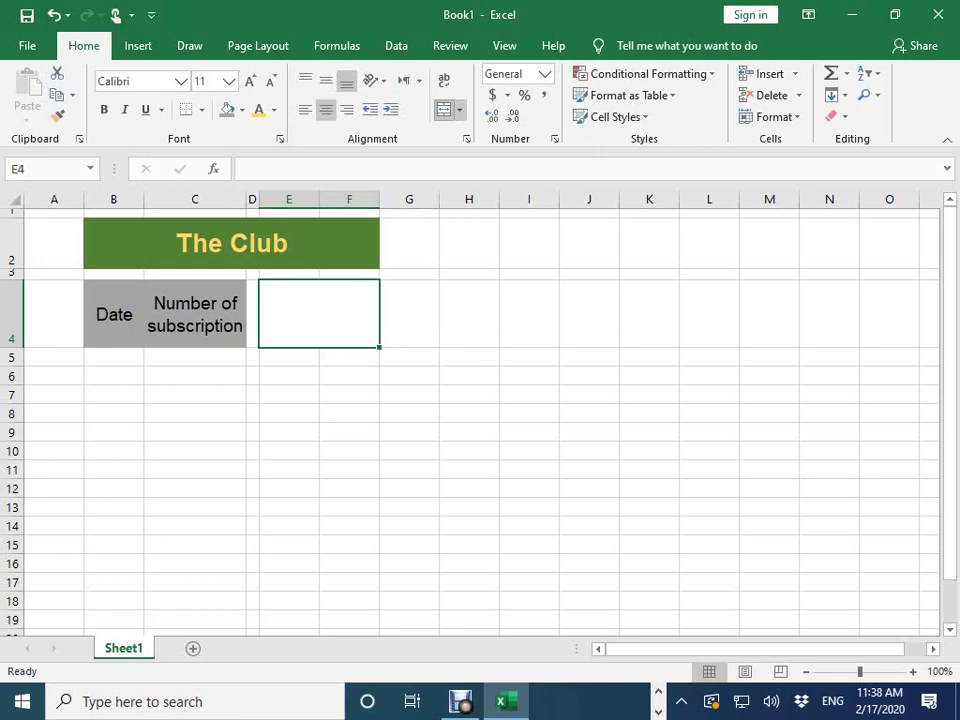
- Widen columns E and F and fill the merged E4:F4 cell bright red
{"action": "left_click_drag", "start_coordinate": [379, 199], "coordinate": [419, 199]}
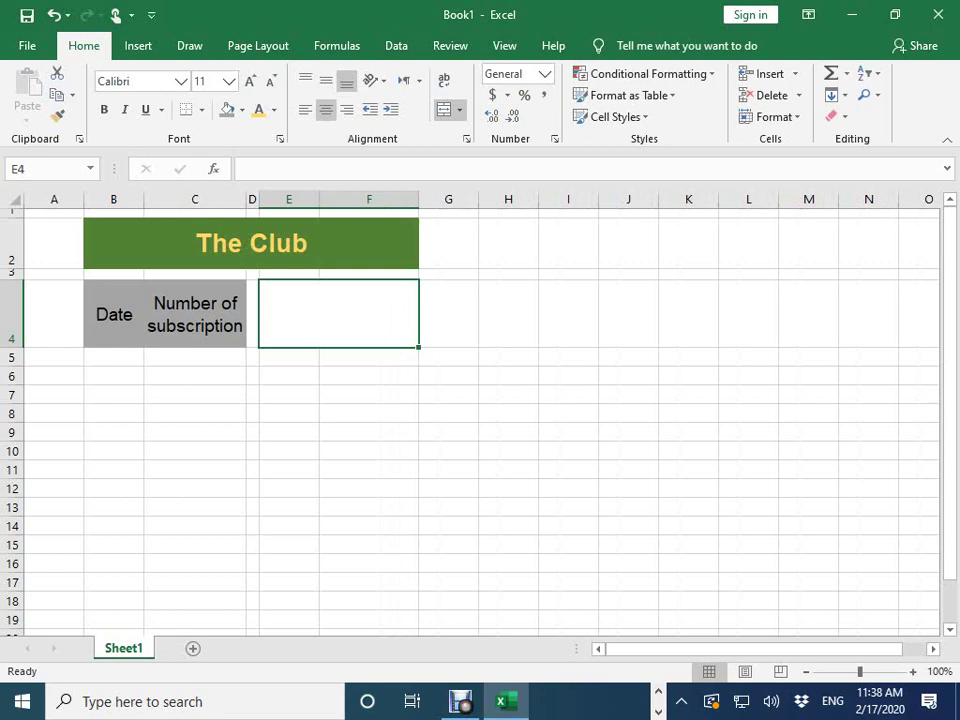
{"action": "left_click_drag", "start_coordinate": [319, 199], "coordinate": [366, 199]}
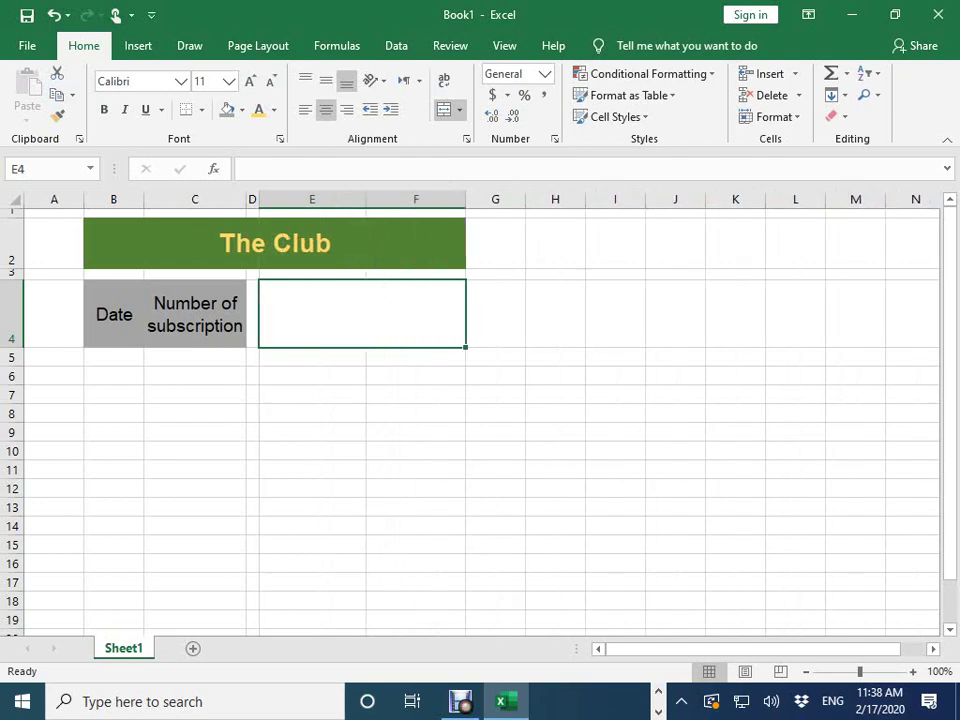
{"action": "left_click", "coordinate": [241, 110]}
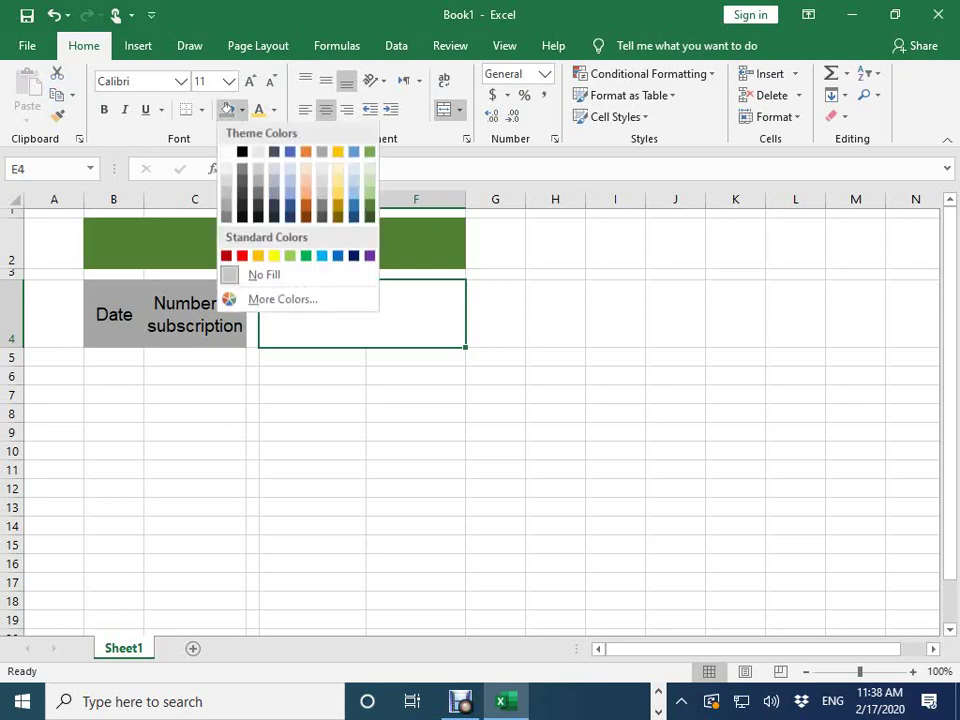
{"action": "left_click", "coordinate": [241, 256]}
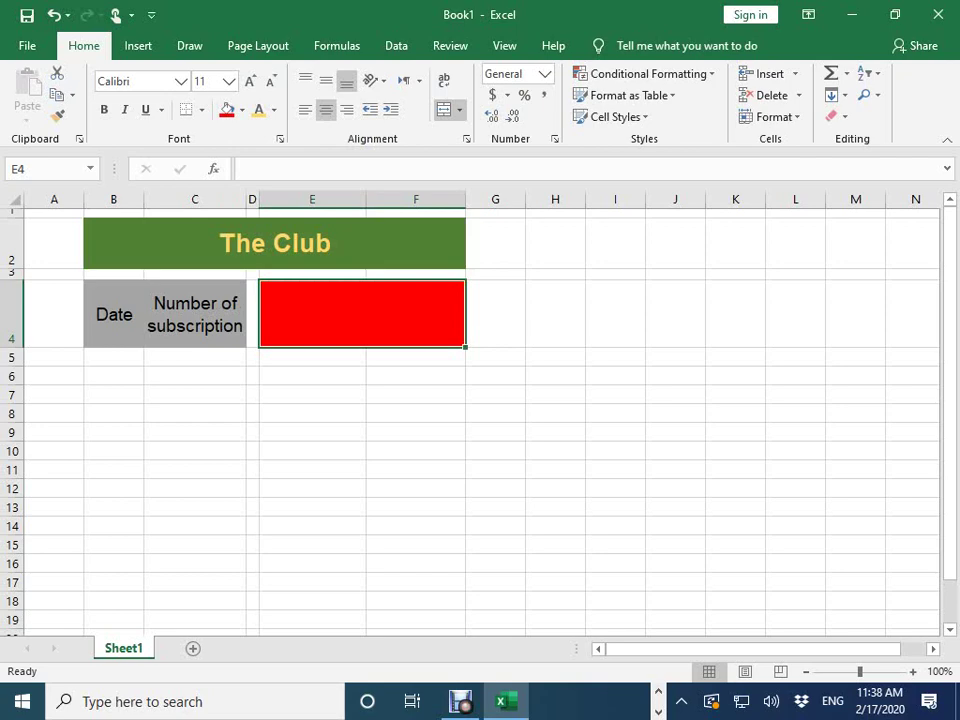
{"action": "left_click", "coordinate": [113, 357]}
- Shrink row 5 to a thin spacer and give rows 6–12 a row height of 18
{"action": "left_click_drag", "start_coordinate": [13, 366], "coordinate": [13, 357]}
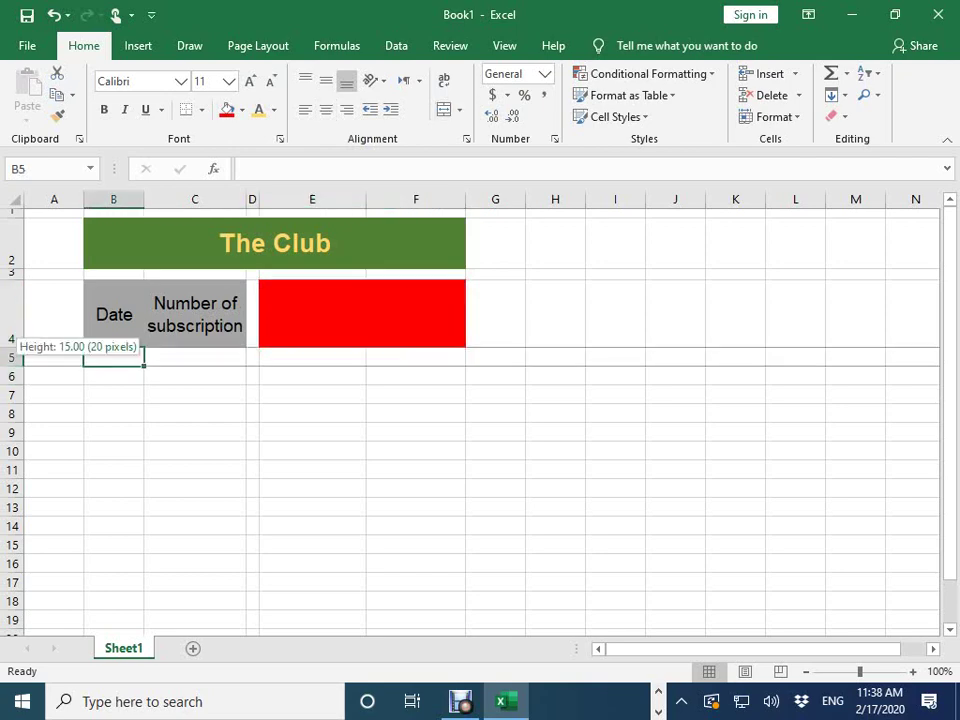
{"action": "left_click", "coordinate": [113, 366]}
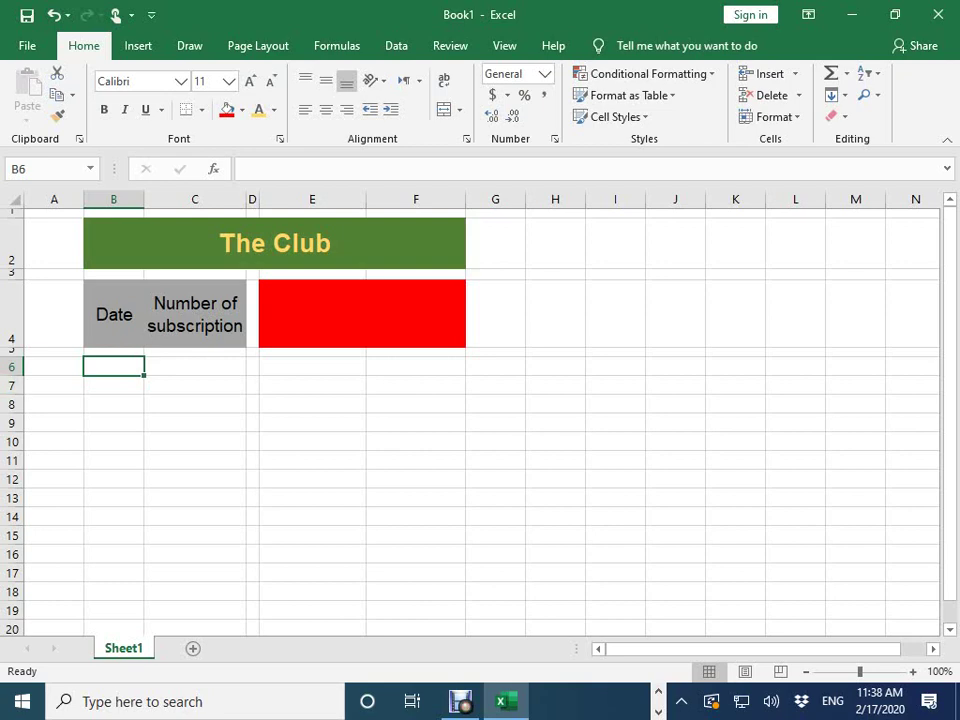
{"action": "mouse_move", "coordinate": [113, 366]}
{"action": "left_mouse_down"}
{"action": "mouse_move", "coordinate": [113, 479]}
{"action": "mouse_move", "coordinate": [416, 479]}
{"action": "left_mouse_up"}
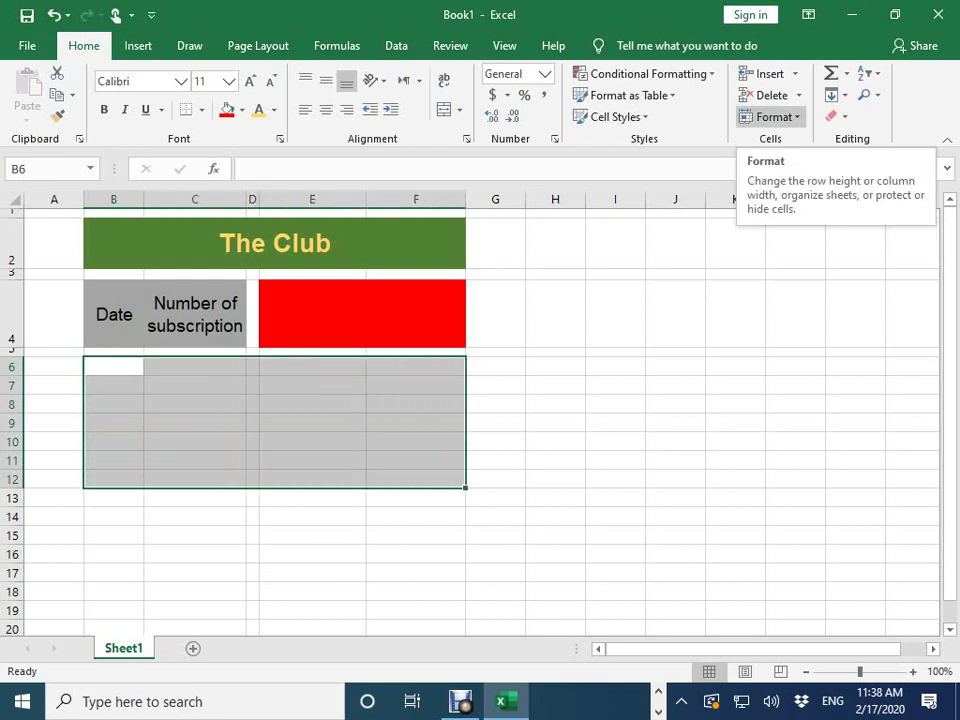
{"action": "left_click", "coordinate": [770, 117]}
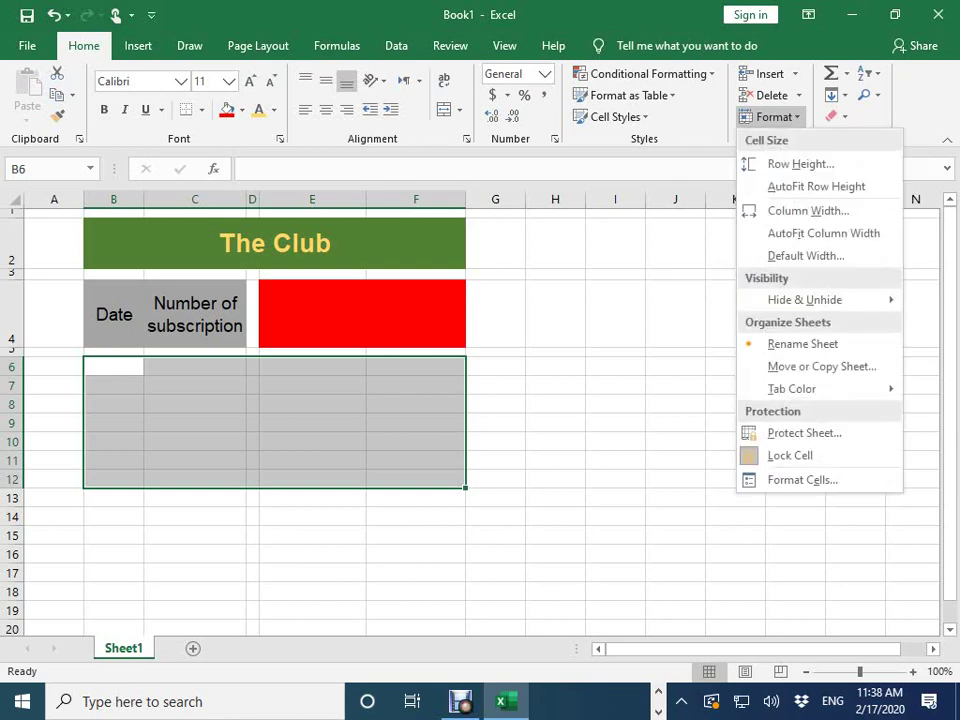
{"action": "left_click", "coordinate": [800, 164]}
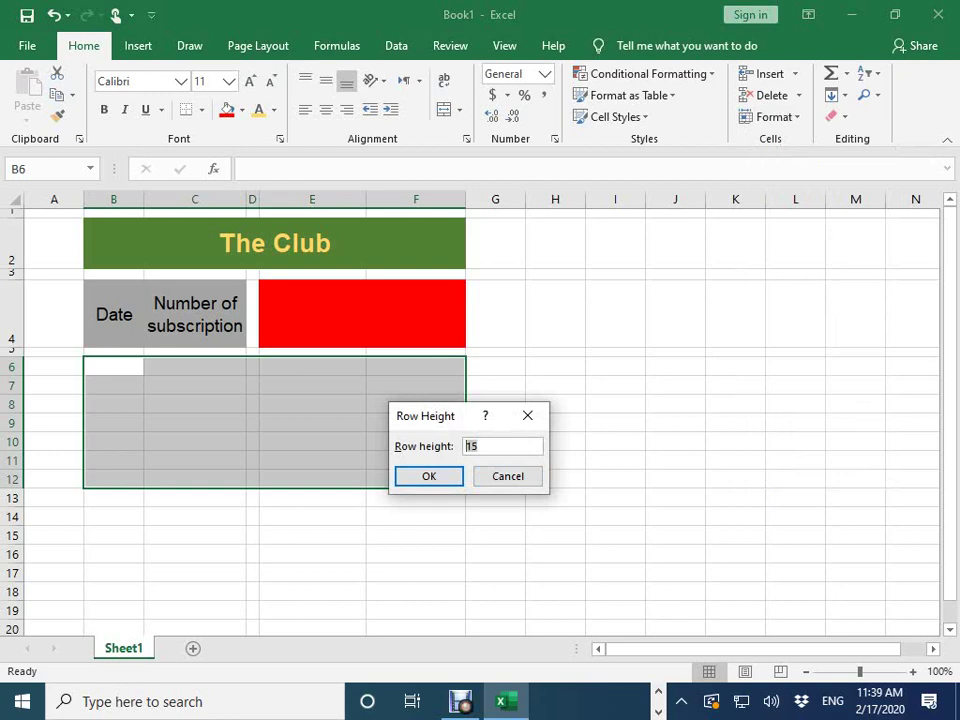
{"action": "type", "text": "1"}
{"action": "key", "text": "Return"}
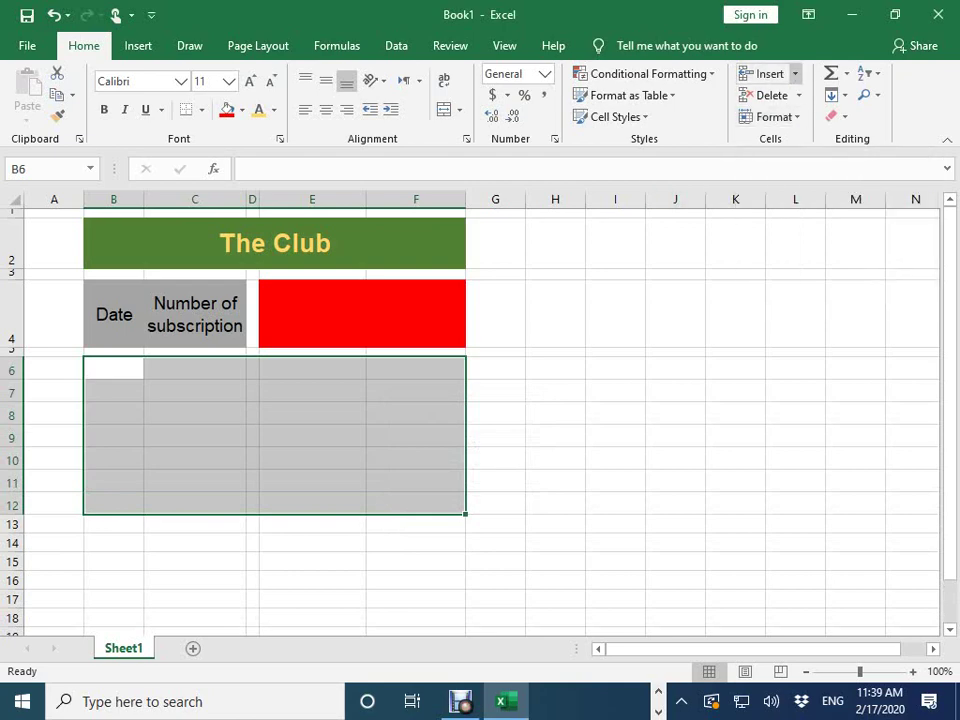
- Change the row height of rows 6–12 to 20
{"action": "left_click", "coordinate": [772, 117]}
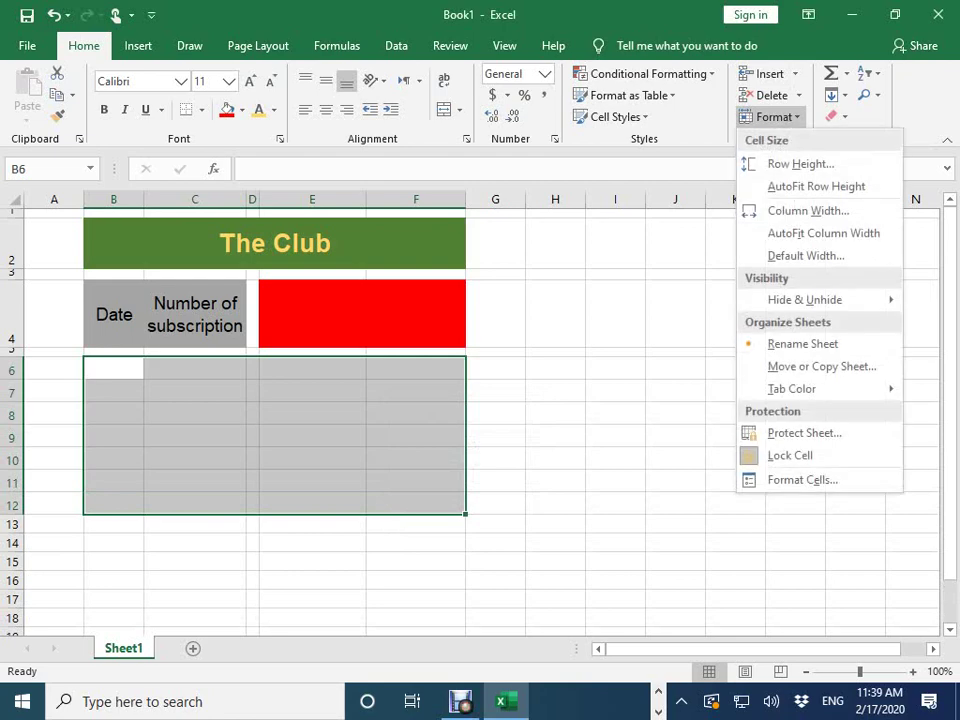
{"action": "left_click", "coordinate": [800, 164]}
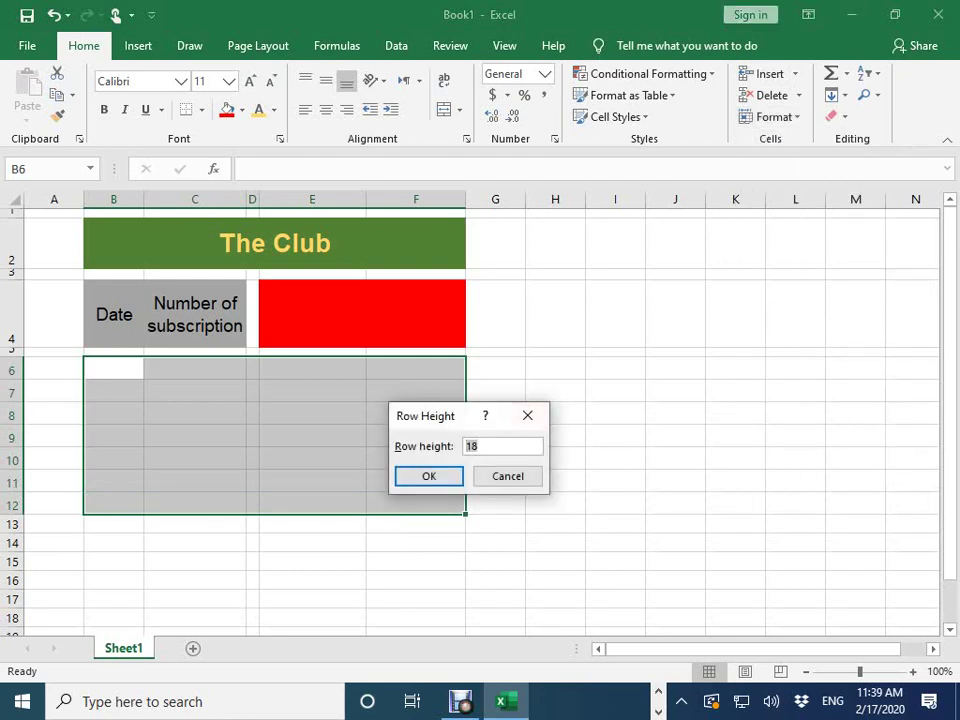
{"action": "type", "text": "20"}
{"action": "key", "text": "Return"}
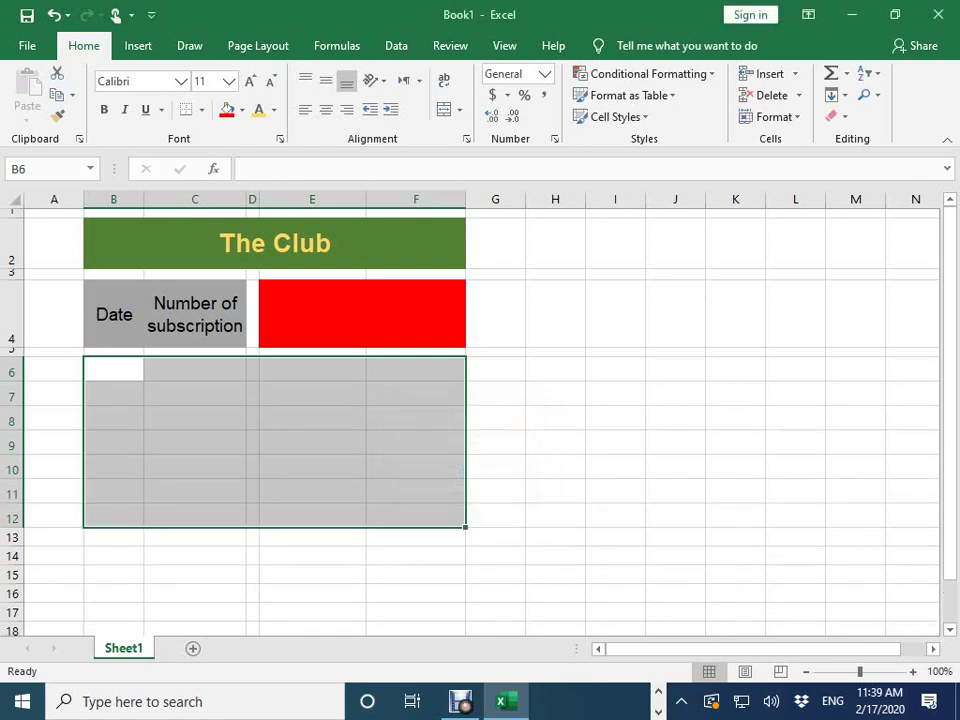
{"action": "left_click", "coordinate": [113, 491]}
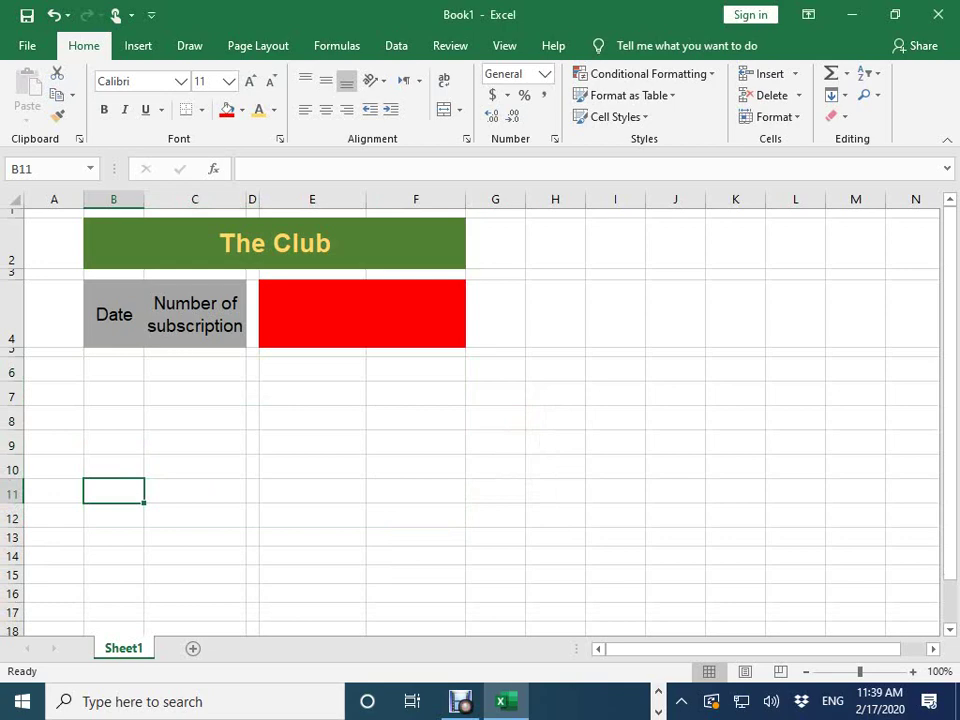
{"action": "key", "text": "Up"}
{"action": "key", "text": "Up"}
{"action": "key", "text": "Up"}
{"action": "key", "text": "Up"}
{"action": "key", "text": "Up"}
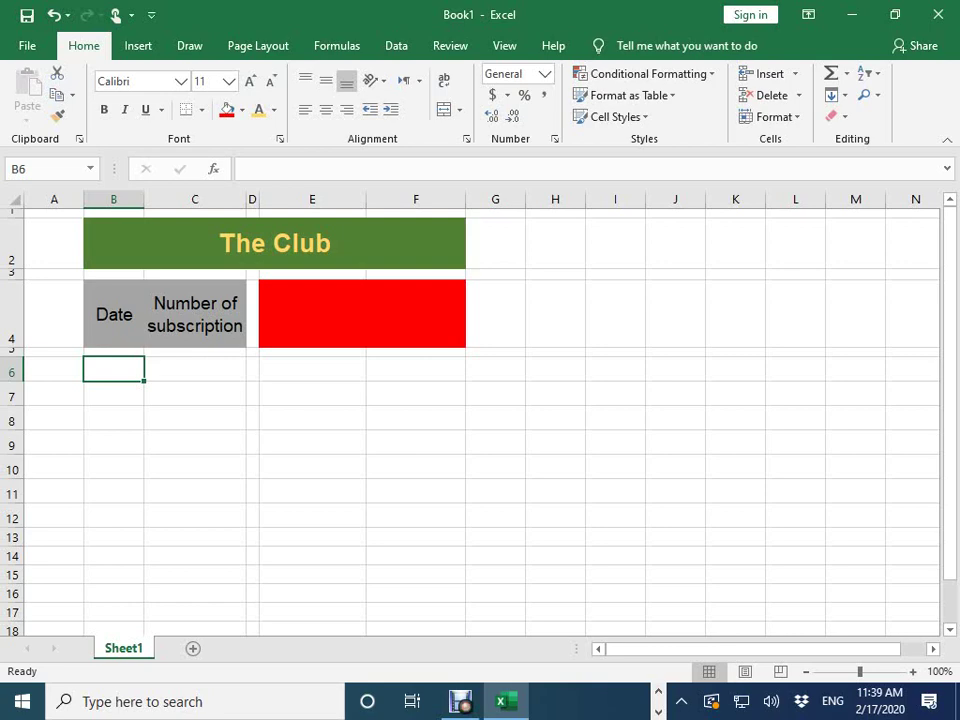
- Enter 7/31/2013 in B6 and autofill daily dates down to 8/6/2013 in B12
{"action": "type", "text": "7/"}
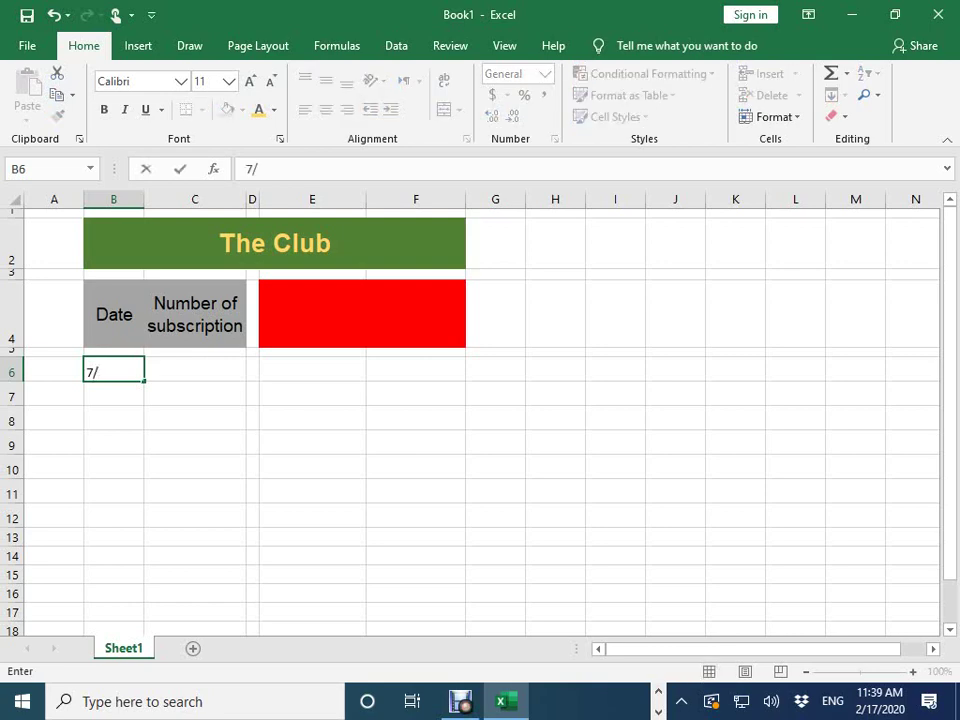
{"action": "type", "text": "31/"}
{"action": "type", "text": "2013"}
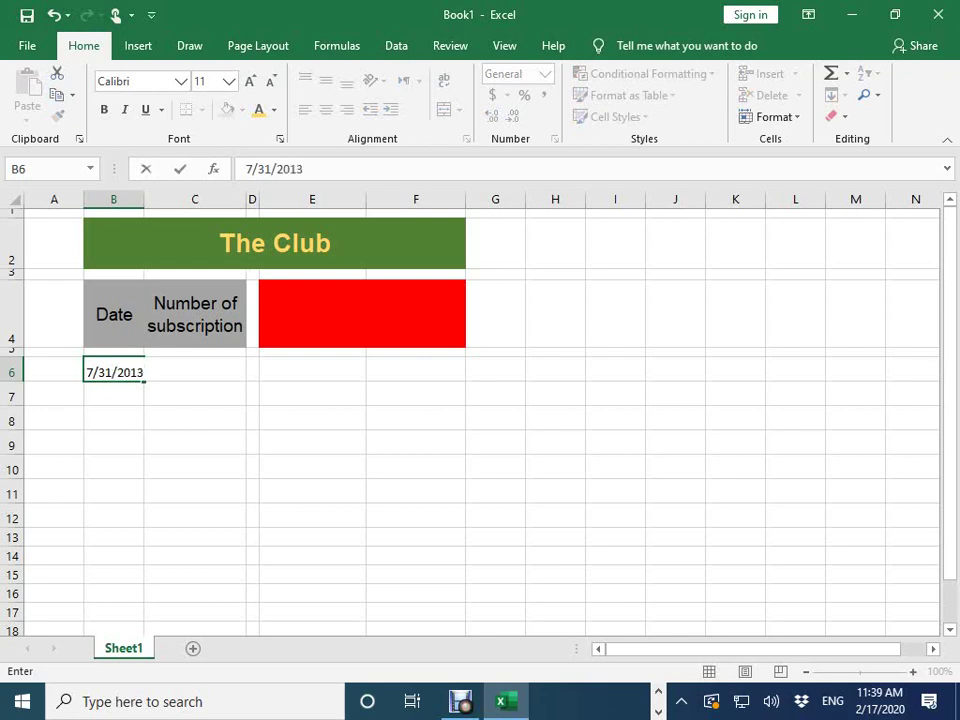
{"action": "key", "text": "Return"}
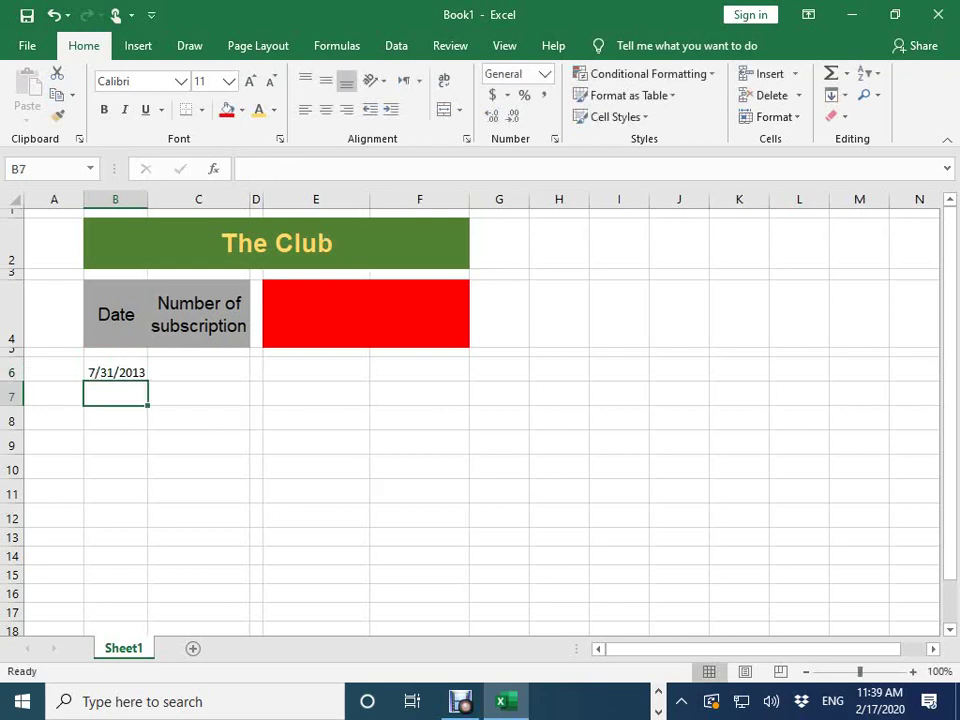
{"action": "left_click", "coordinate": [115, 372]}
{"action": "left_click_drag", "start_coordinate": [148, 382], "coordinate": [148, 526]}
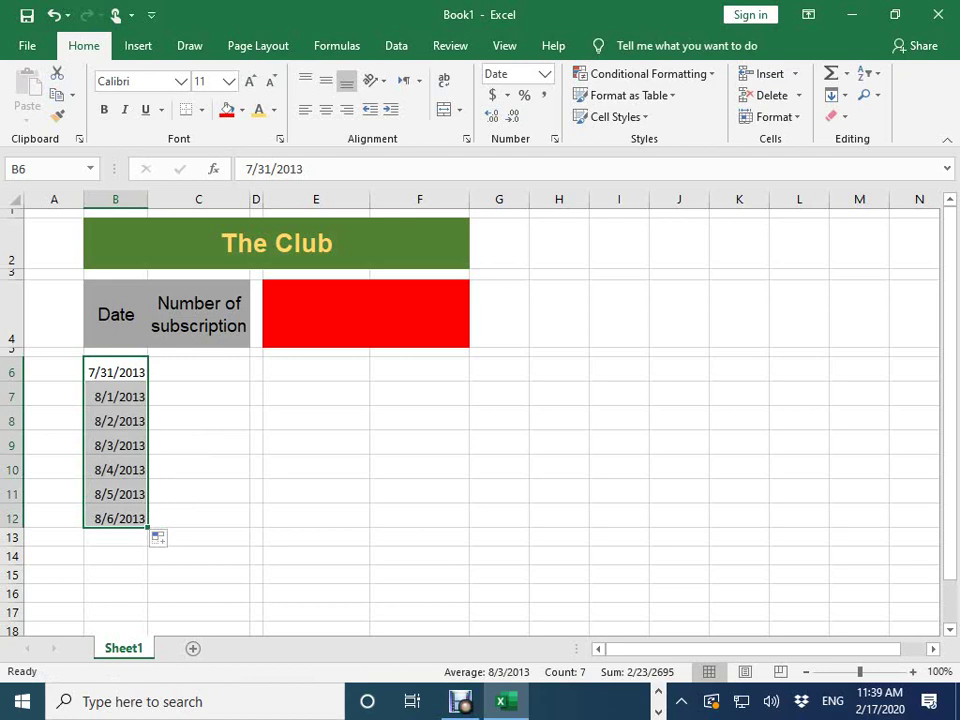
{"action": "left_click", "coordinate": [198, 371]}
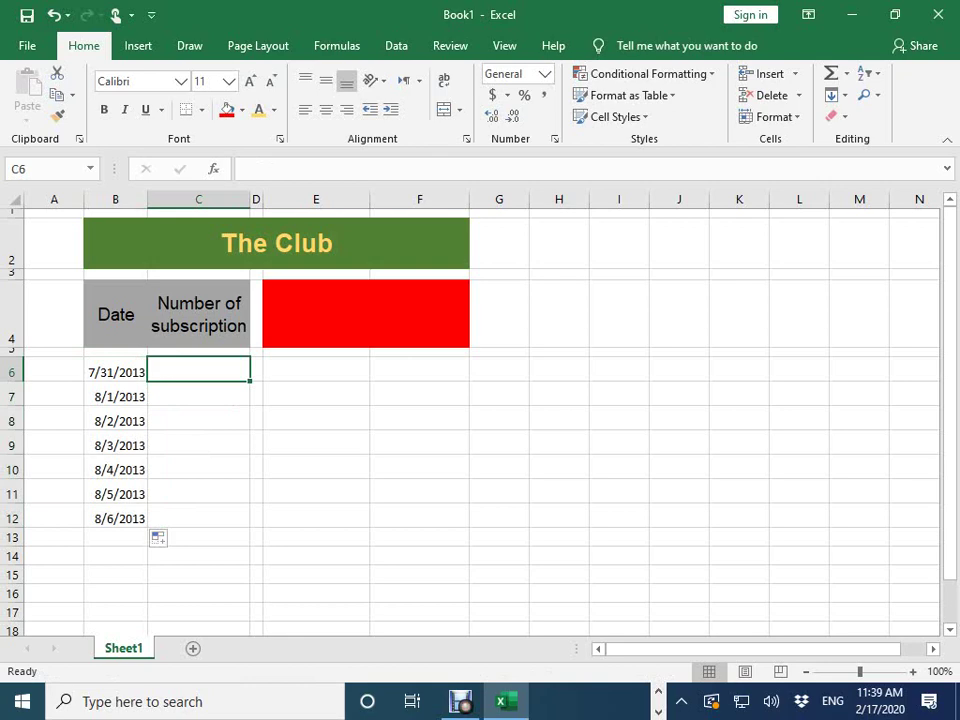
- Enter subscription counts 4, 7, 10, 13 and 8 in C6, C8, C9, C11 and C12
{"action": "type", "text": "4"}
{"action": "key", "text": "Return"}
{"action": "key", "text": "Return"}
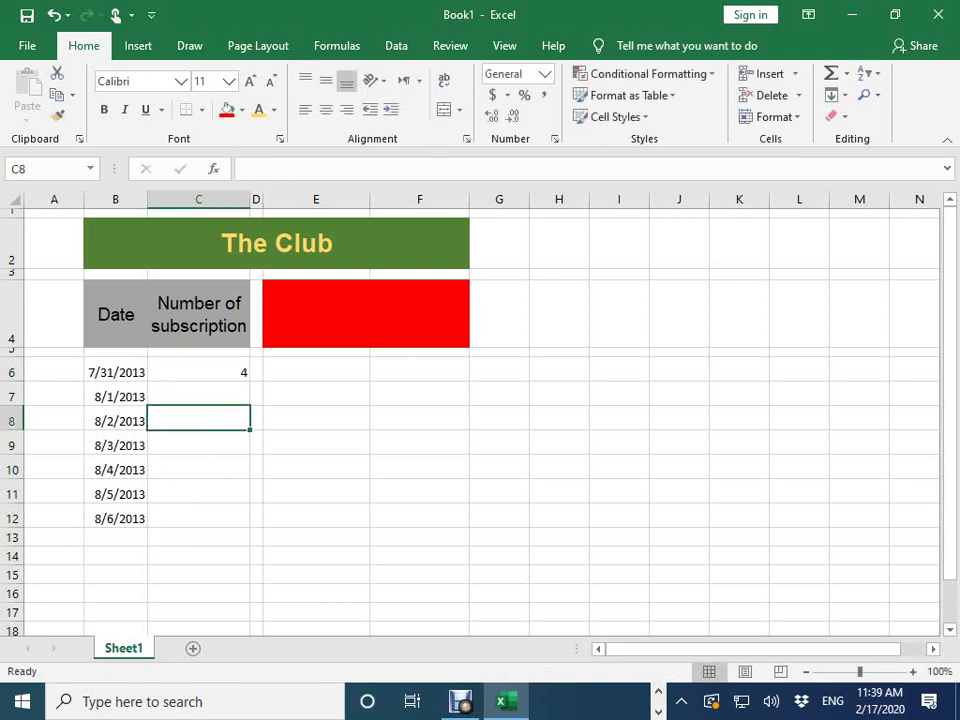
{"action": "type", "text": "7"}
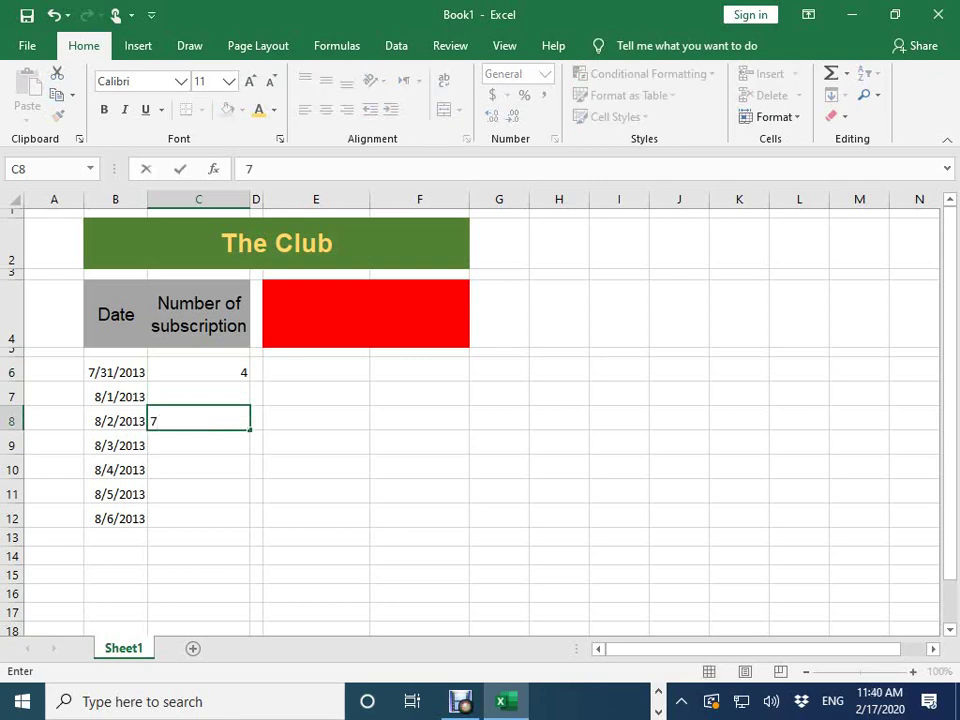
{"action": "key", "text": "Return"}
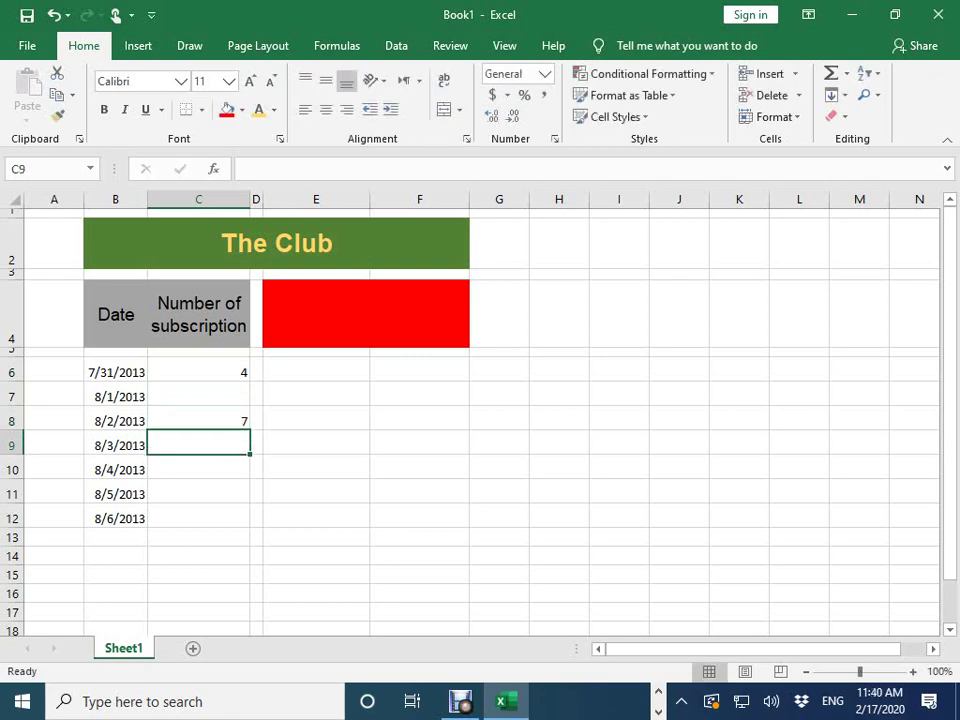
{"action": "type", "text": "10"}
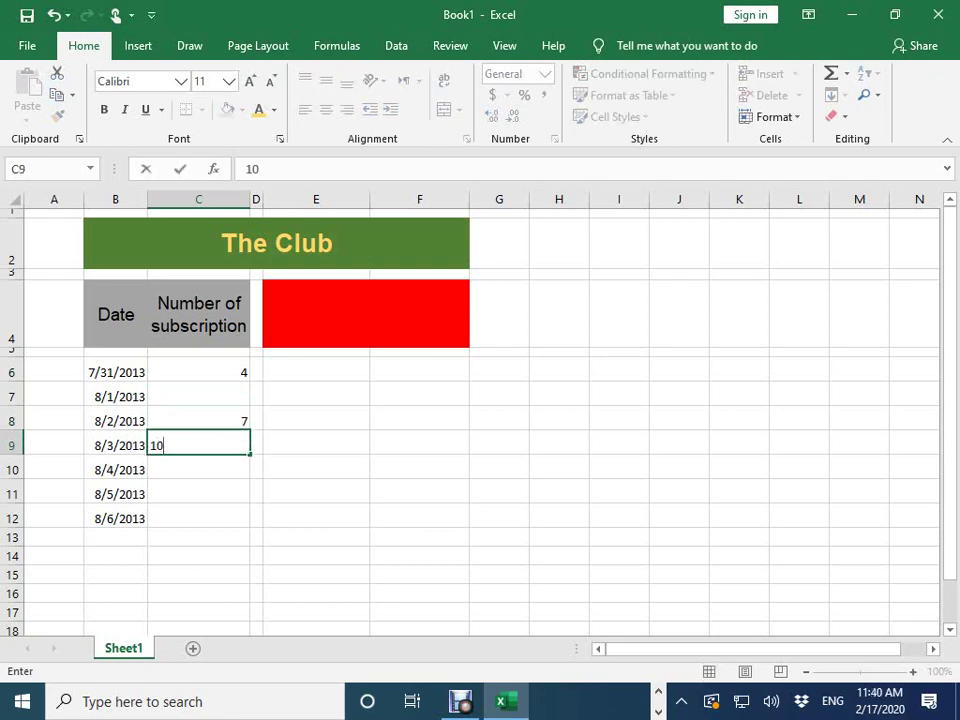
{"action": "left_click", "coordinate": [198, 494]}
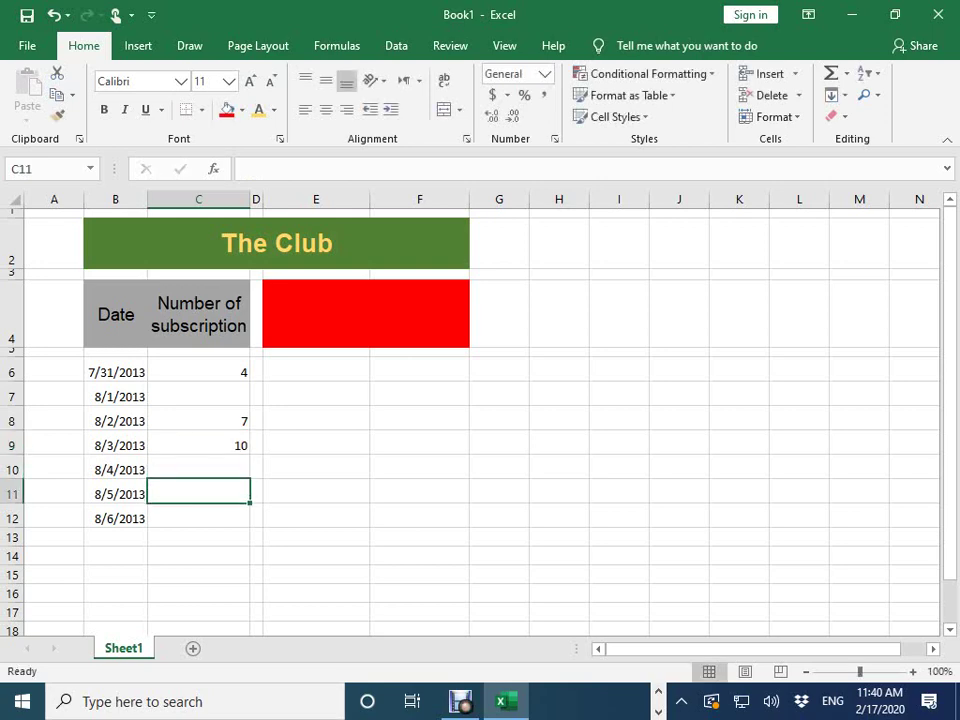
{"action": "type", "text": "13"}
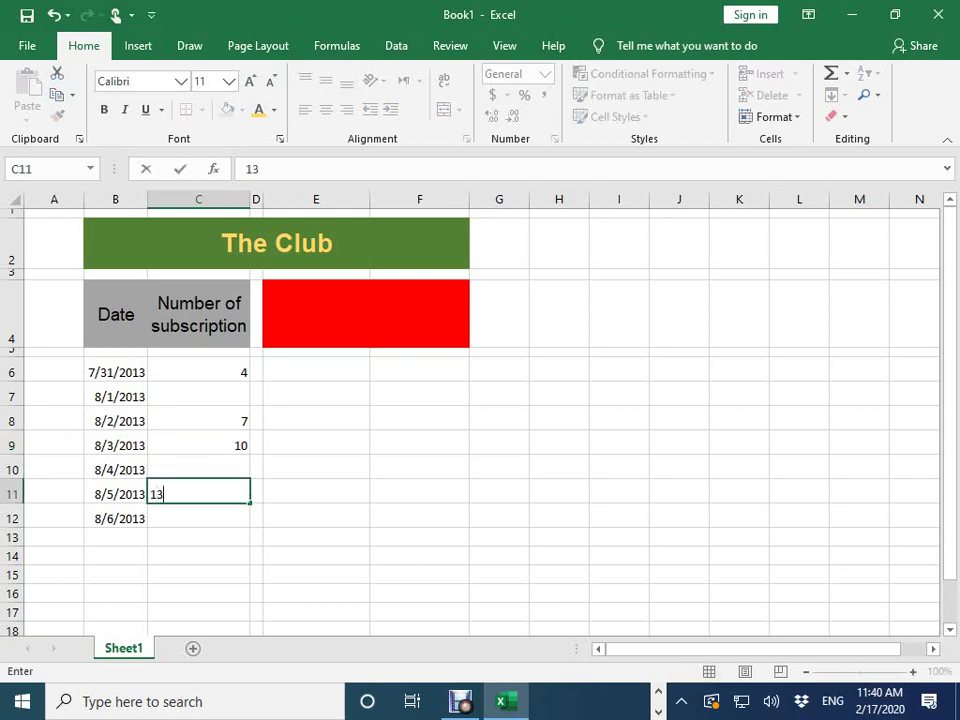
{"action": "key", "text": "Return"}
{"action": "type", "text": "8"}
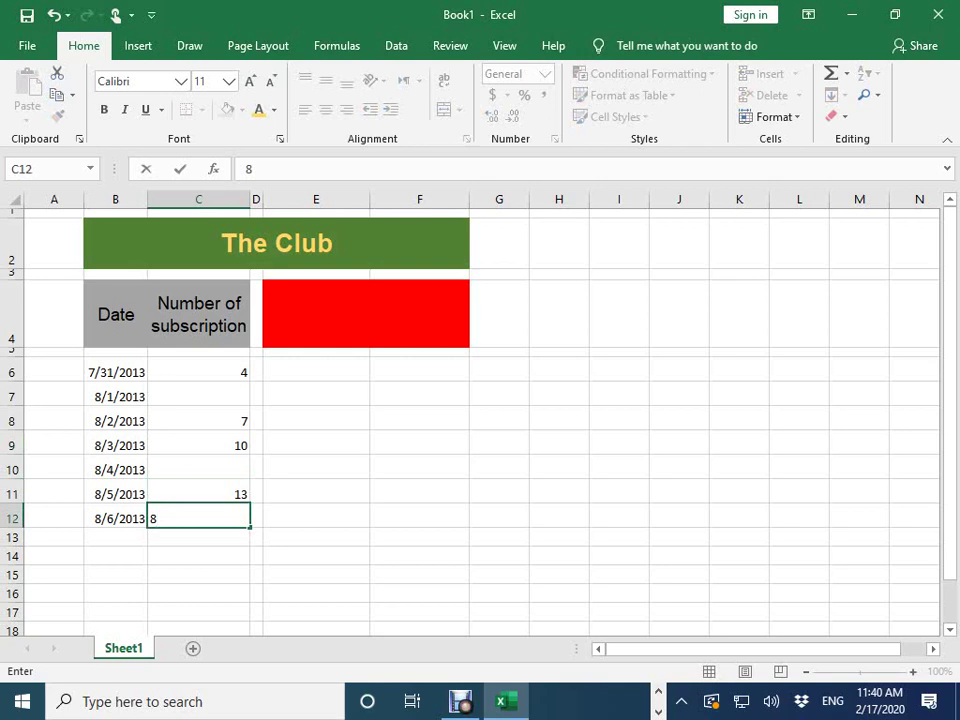
{"action": "key", "text": "Return"}
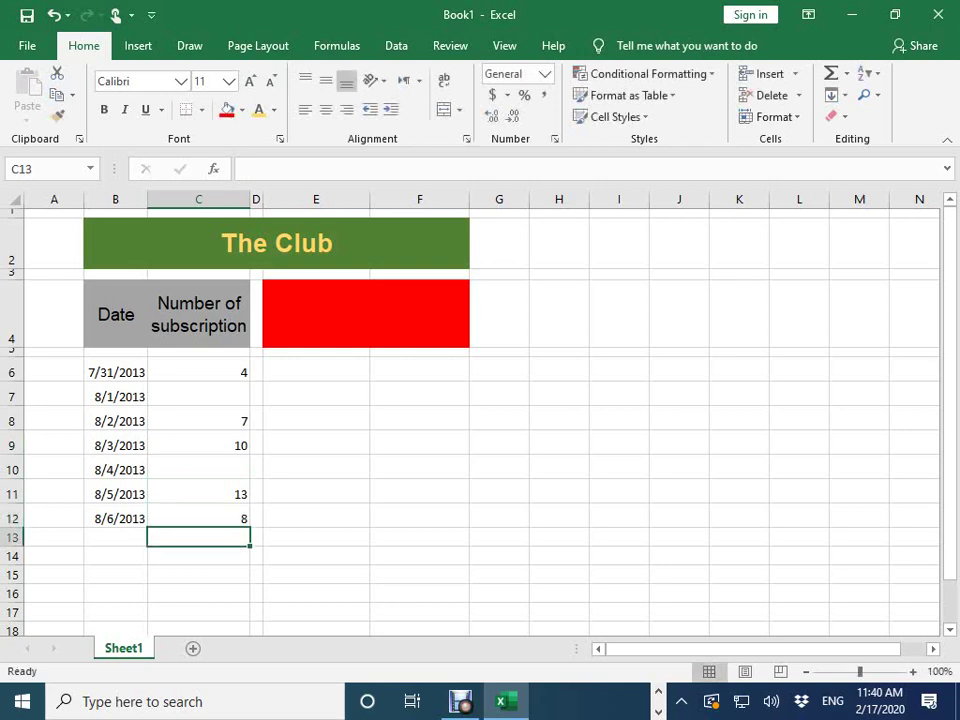
- Give the subscription counts C6:C12 a light blue fill and centre them in their cells
{"action": "left_click_drag", "start_coordinate": [200, 372], "coordinate": [200, 518]}
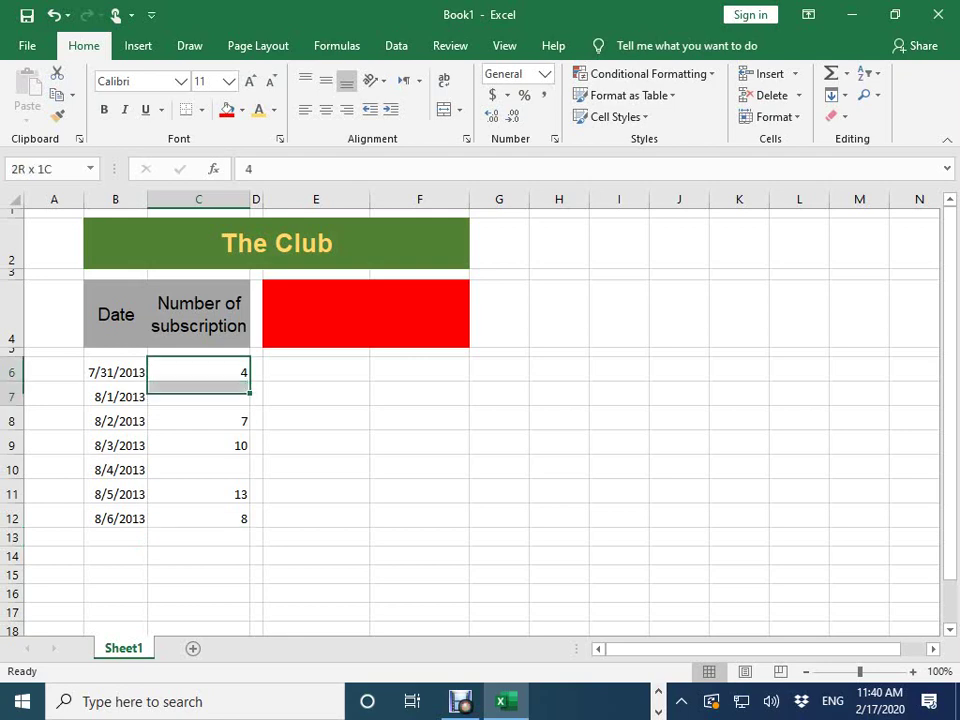
{"action": "left_click", "coordinate": [241, 110]}
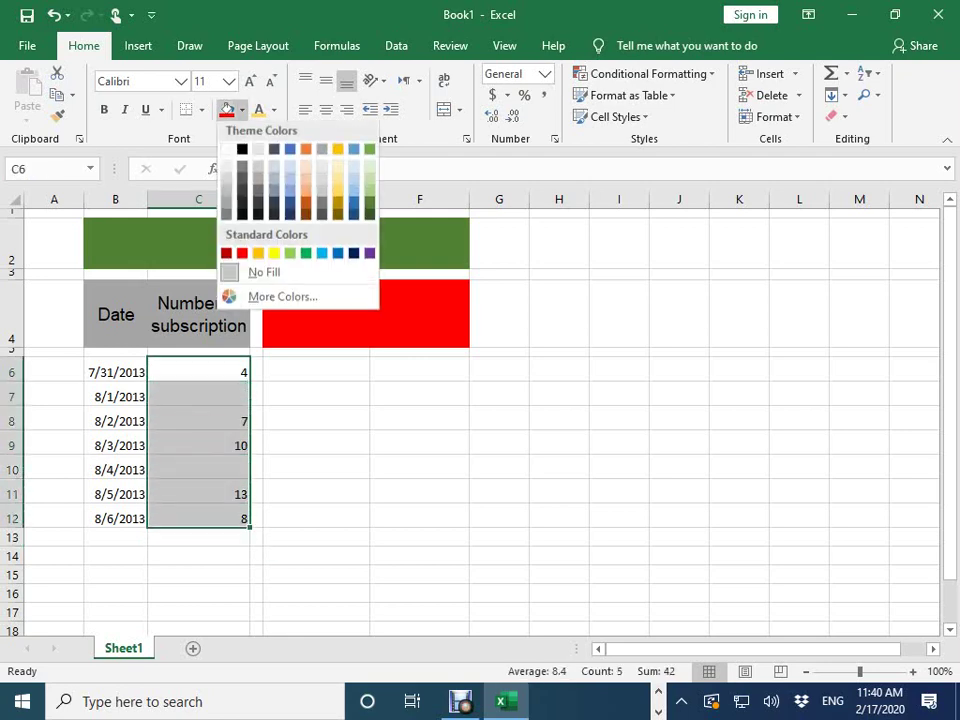
{"action": "left_click", "coordinate": [292, 177]}
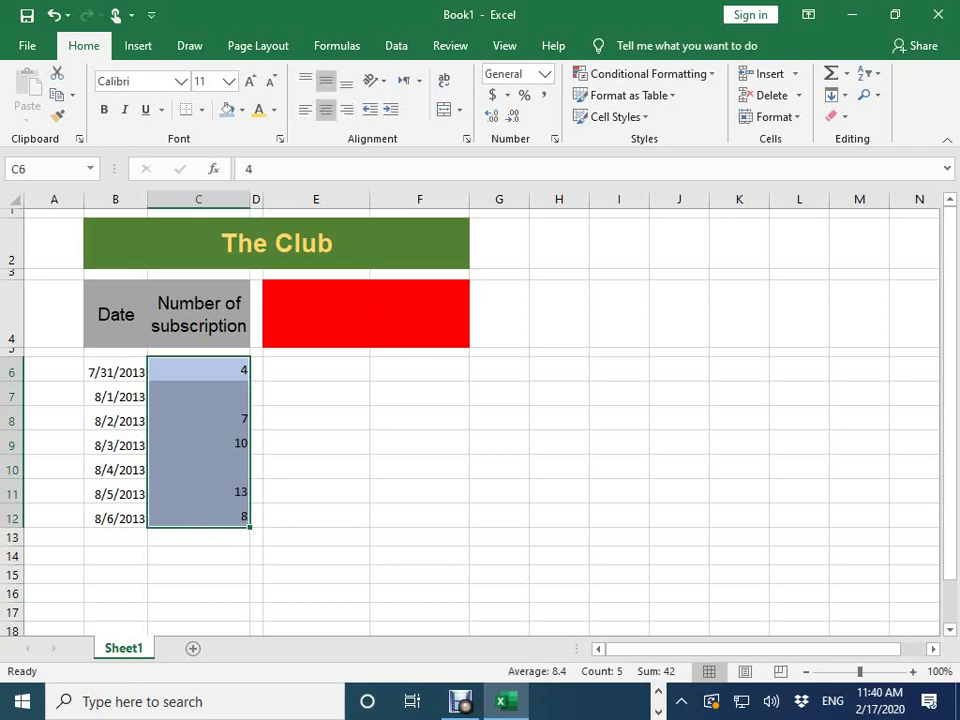
{"action": "key", "text": "alt+h"}
{"action": "key", "text": "a"}
{"action": "key", "text": "m"}
{"action": "key", "text": "alt+h"}
{"action": "key", "text": "a"}
{"action": "key", "text": "c"}
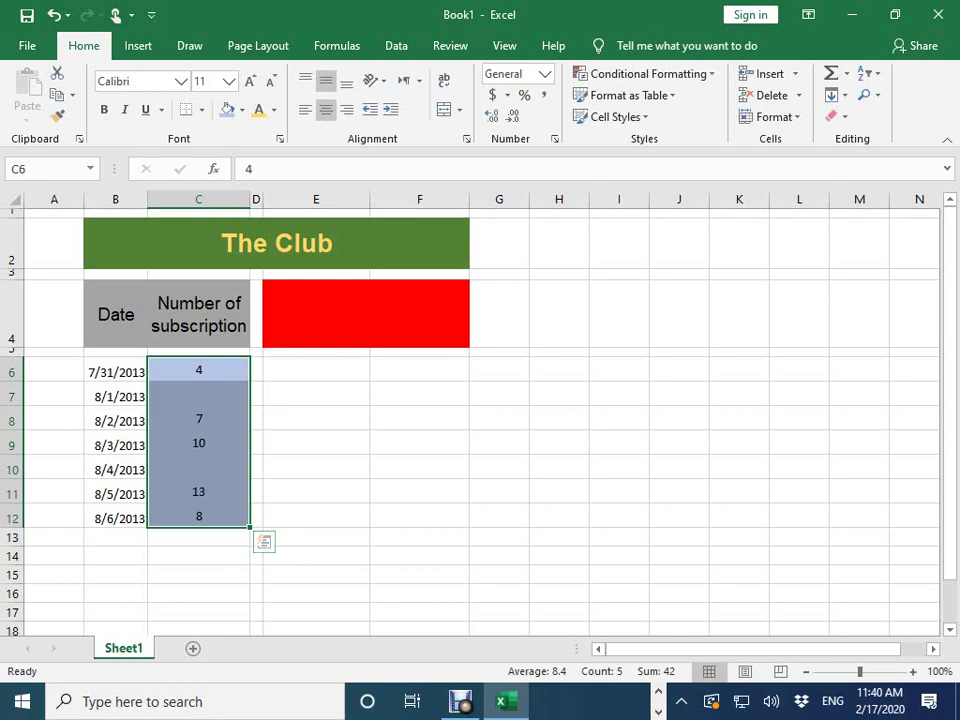
{"action": "left_click", "coordinate": [316, 369]}
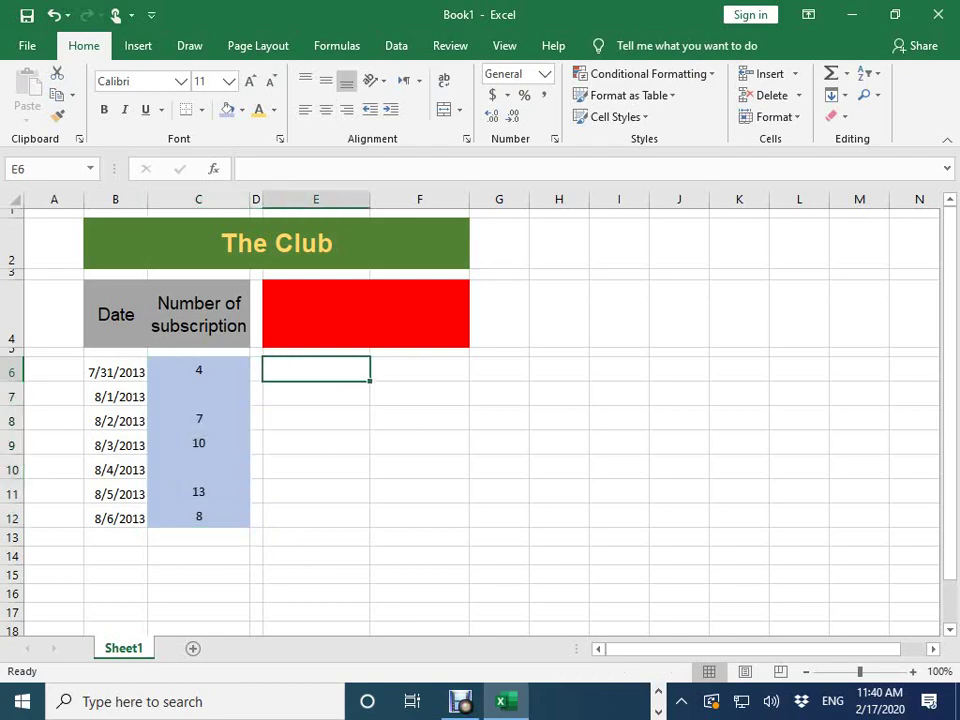
- Set the row height of rows 6–11, holding the E6:E11 labels, to 25
{"action": "left_click", "coordinate": [460, 701]}
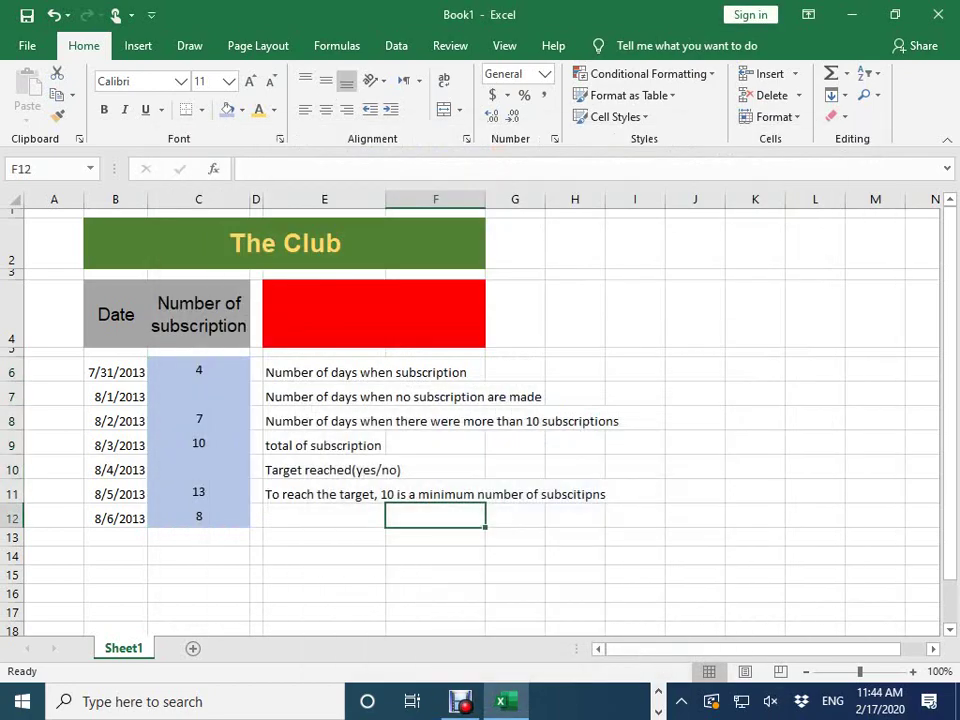
{"action": "left_click", "coordinate": [324, 372]}
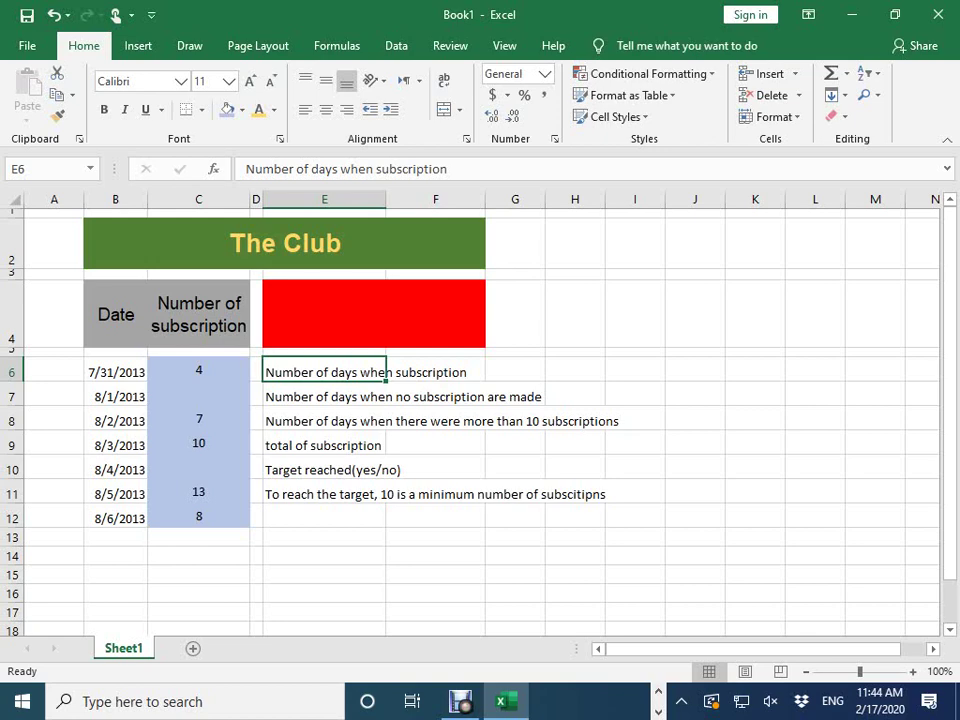
{"action": "left_click_drag", "start_coordinate": [360, 372], "coordinate": [380, 494]}
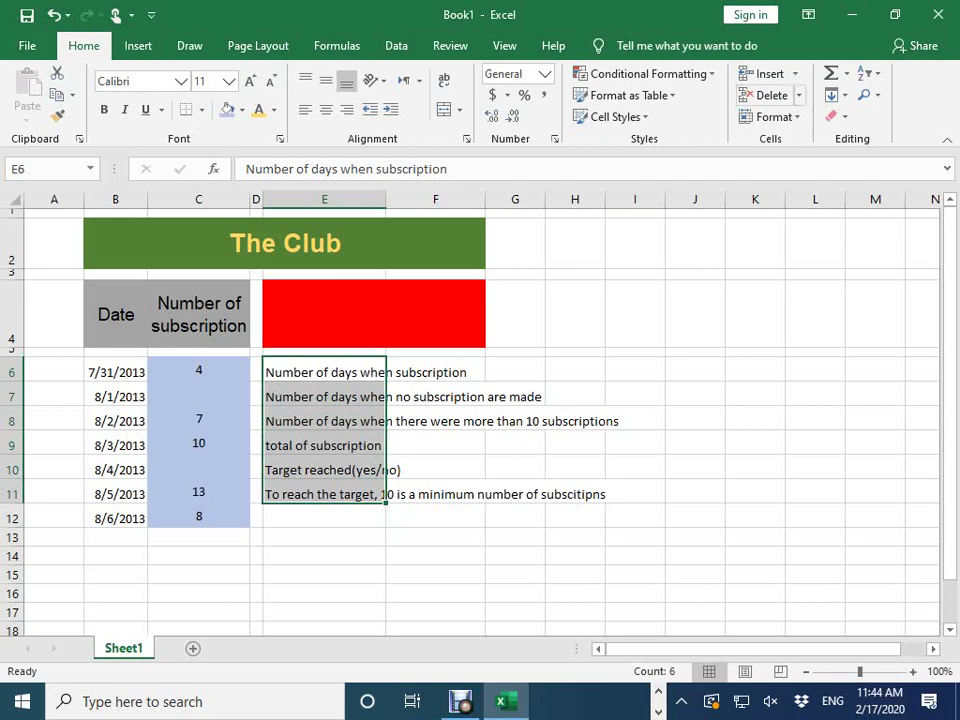
{"action": "left_click", "coordinate": [772, 117]}
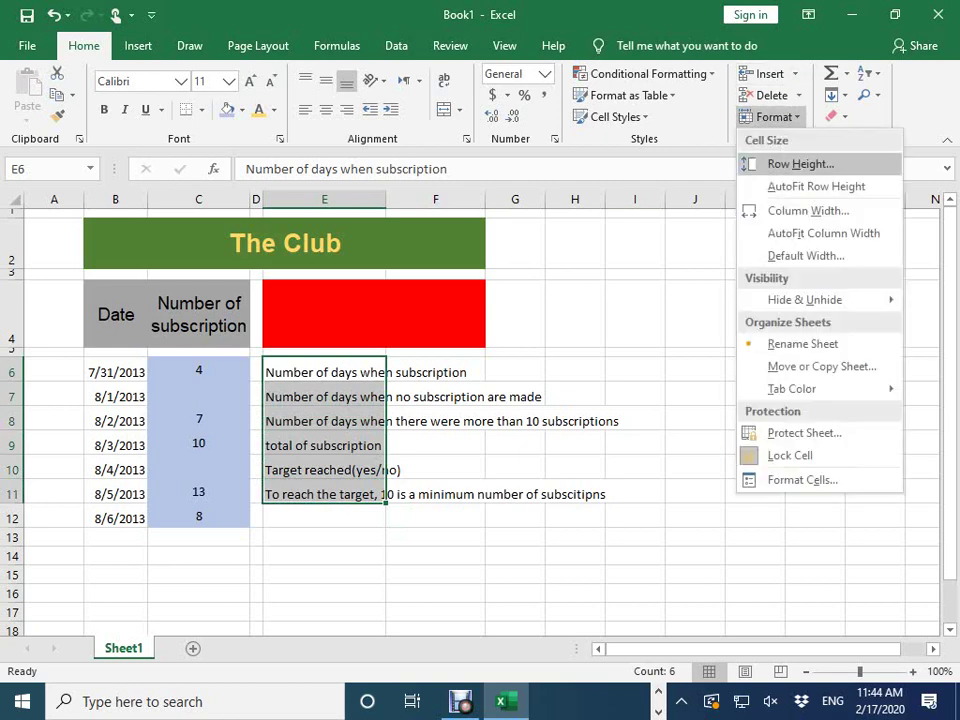
{"action": "left_click", "coordinate": [799, 163]}
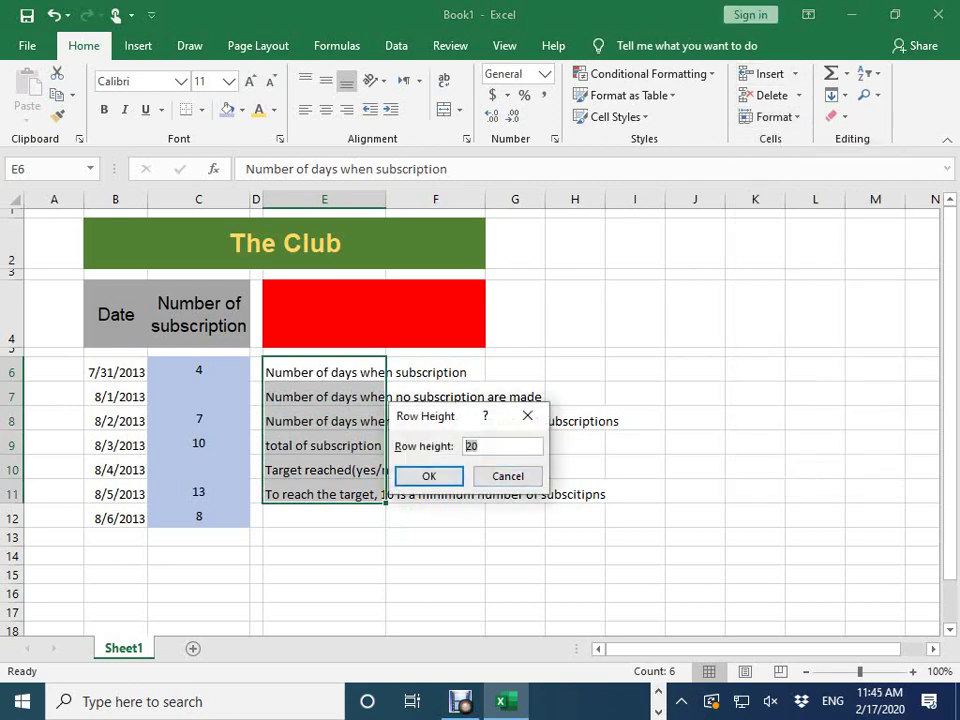
{"action": "type", "text": "25"}
{"action": "key", "text": "Return"}
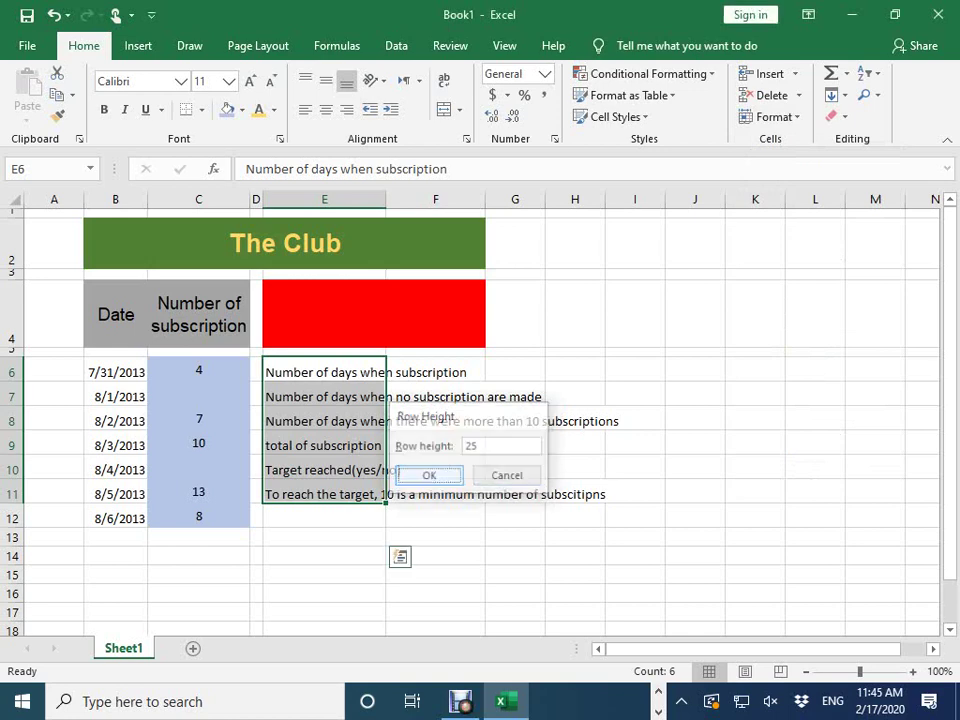
{"action": "left_click", "coordinate": [435, 502]}
{"action": "left_click", "coordinate": [324, 378]}
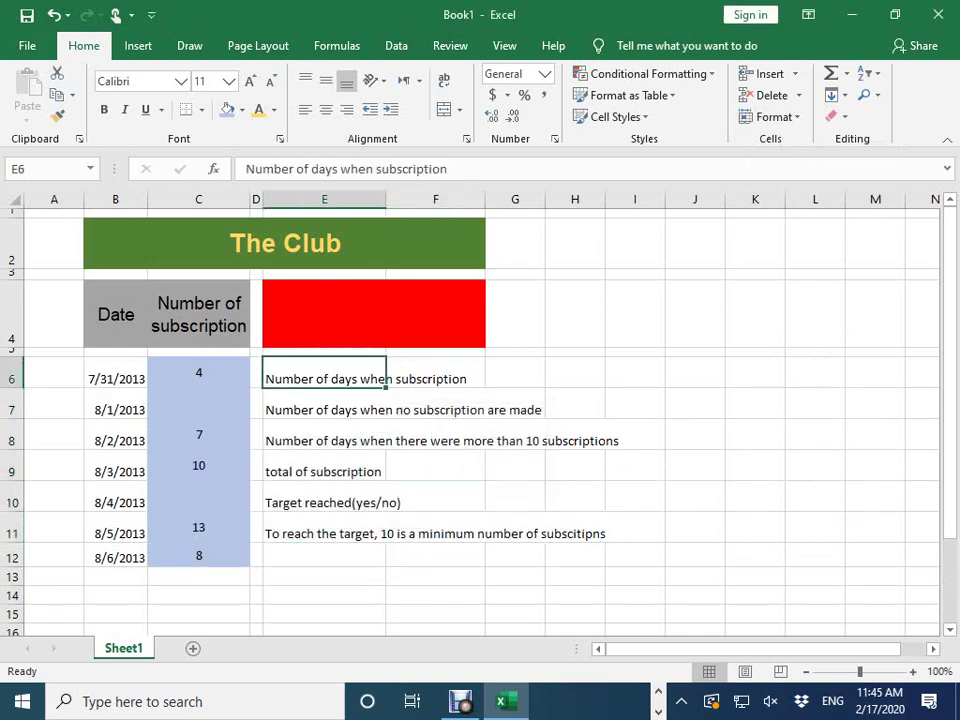
- Wrap and centre the E6 label, make row 6 taller, and colour it dark red
{"action": "left_click", "coordinate": [444, 80]}
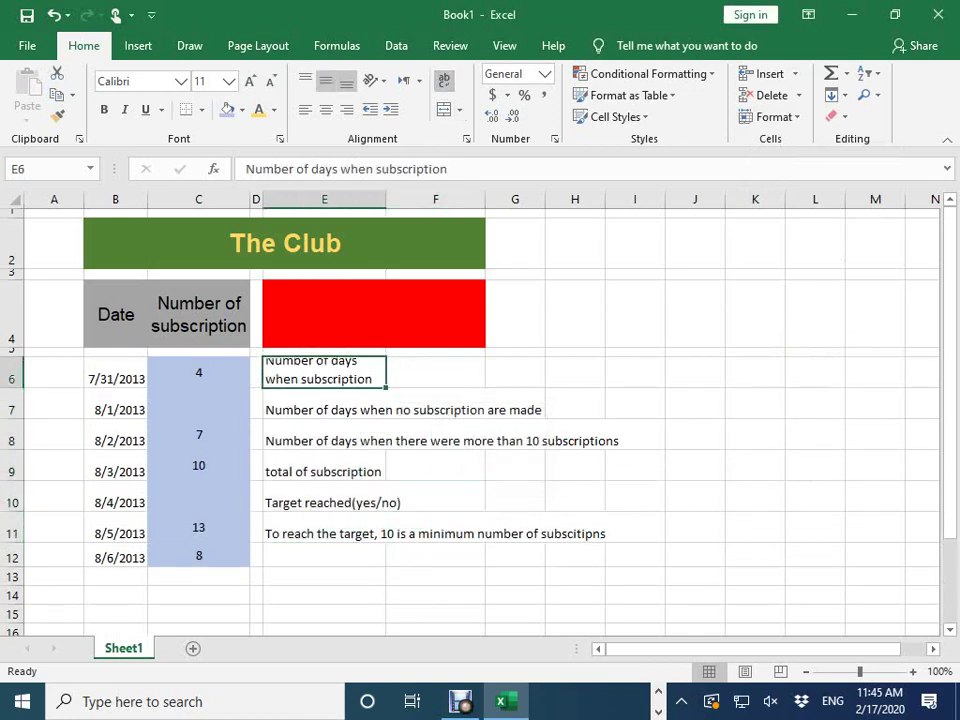
{"action": "left_click", "coordinate": [326, 109]}
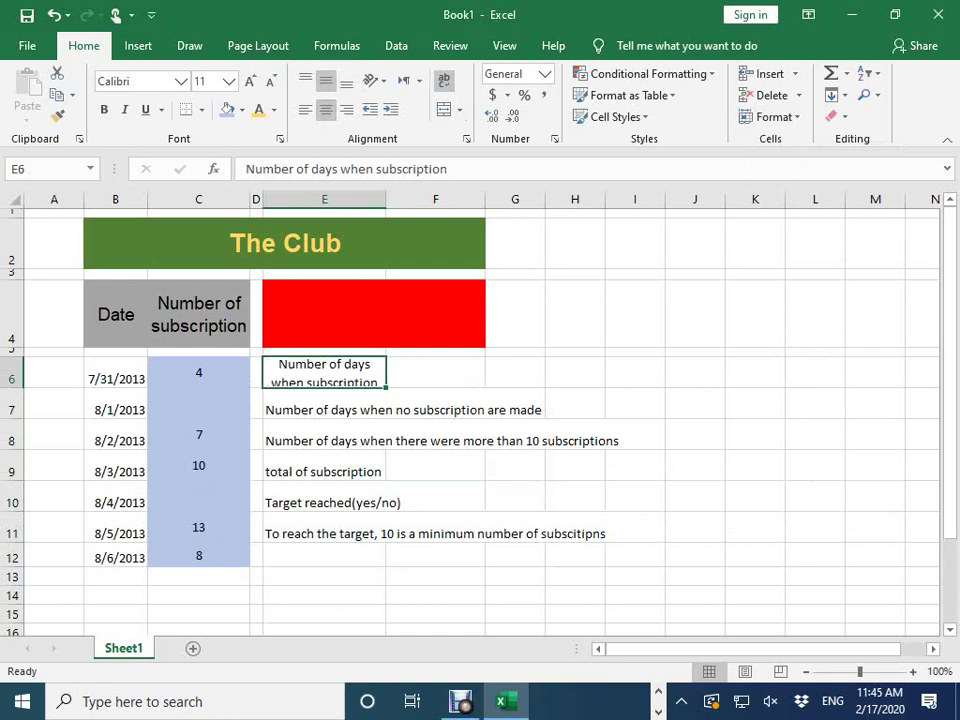
{"action": "left_click_drag", "start_coordinate": [12, 387], "coordinate": [12, 398]}
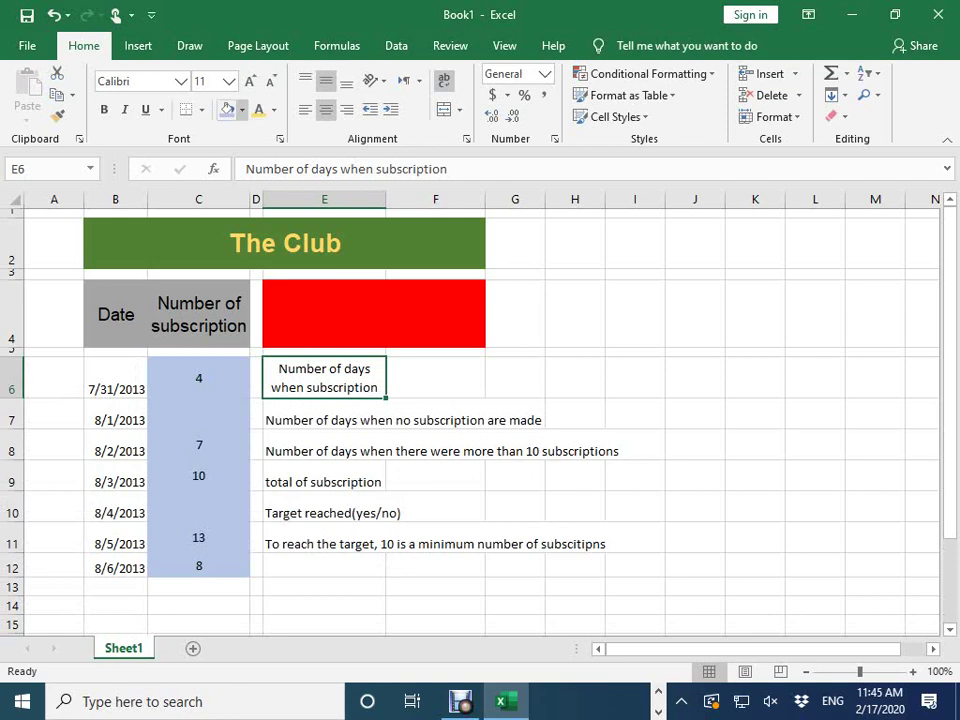
{"action": "left_click", "coordinate": [273, 110]}
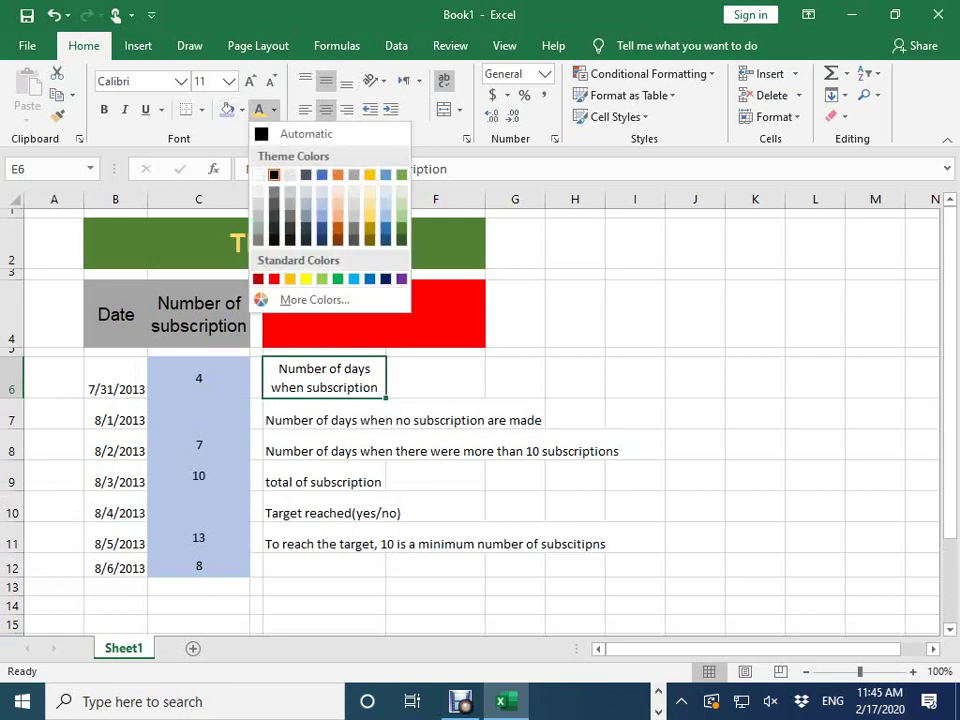
{"action": "left_click", "coordinate": [258, 279]}
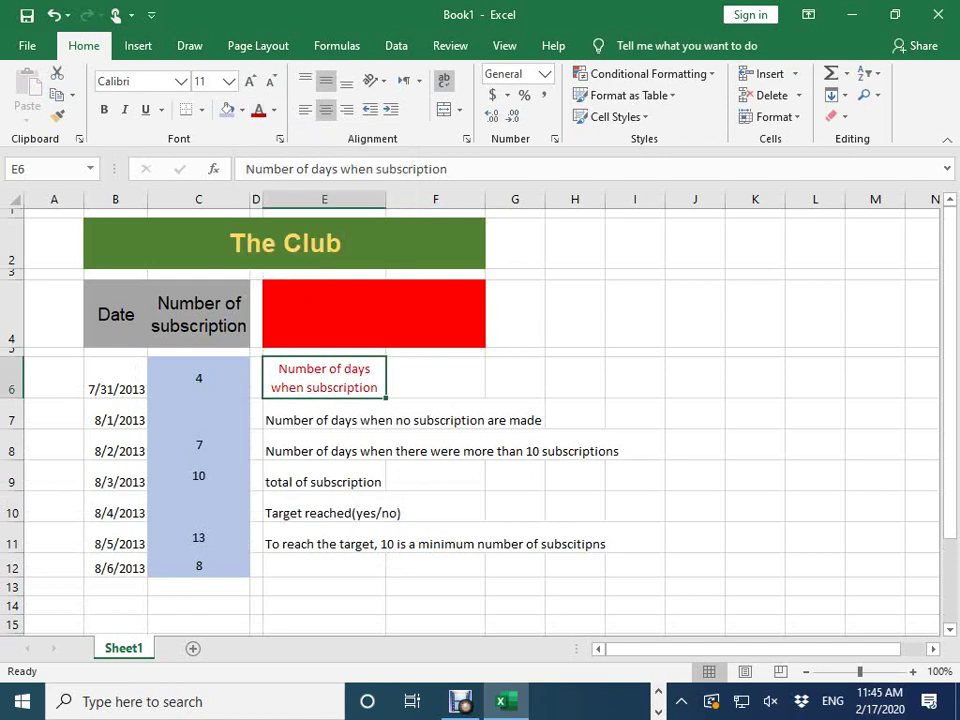
- Wrap and centre the E7 label, enlarge row 7 and column E, and colour it grey
{"action": "left_click", "coordinate": [359, 420]}
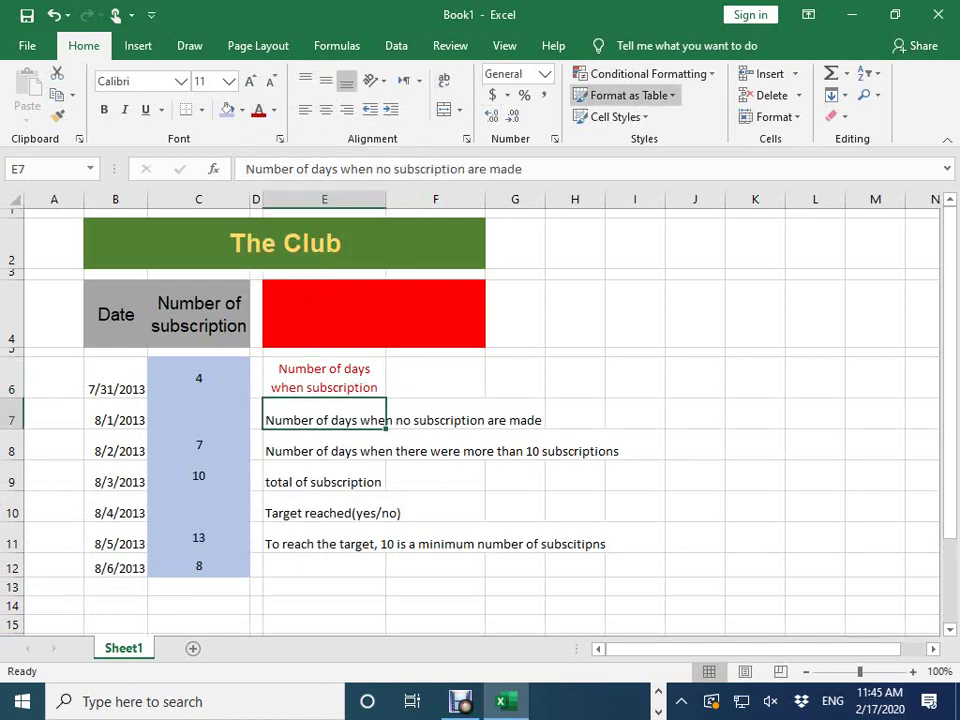
{"action": "left_click", "coordinate": [444, 79]}
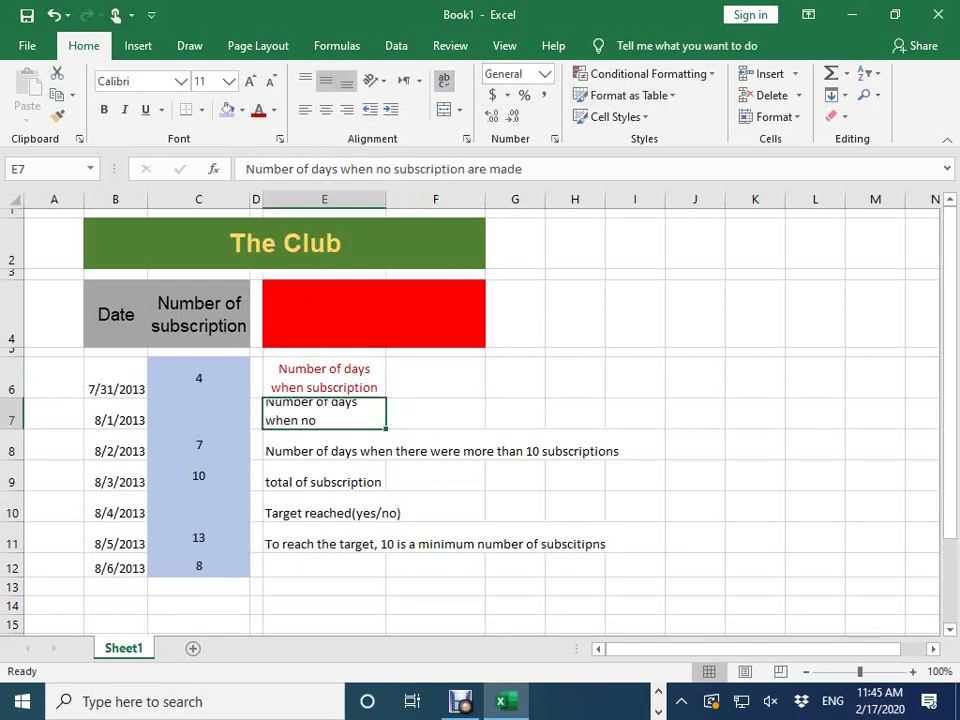
{"action": "left_click", "coordinate": [325, 80]}
{"action": "left_click", "coordinate": [325, 109]}
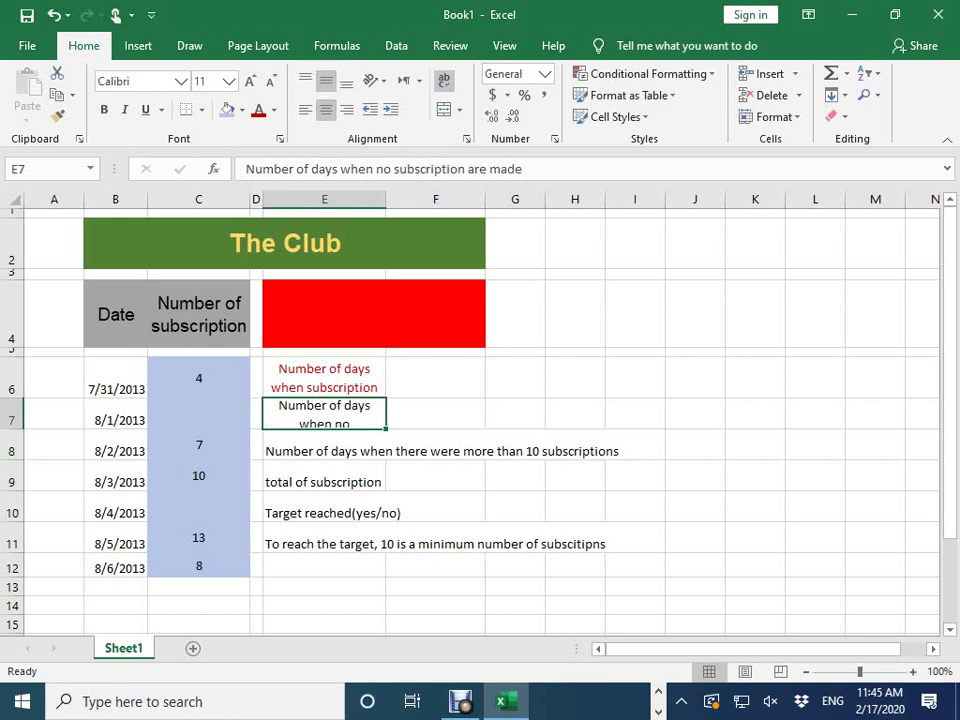
{"action": "left_click_drag", "start_coordinate": [12, 428], "coordinate": [12, 439]}
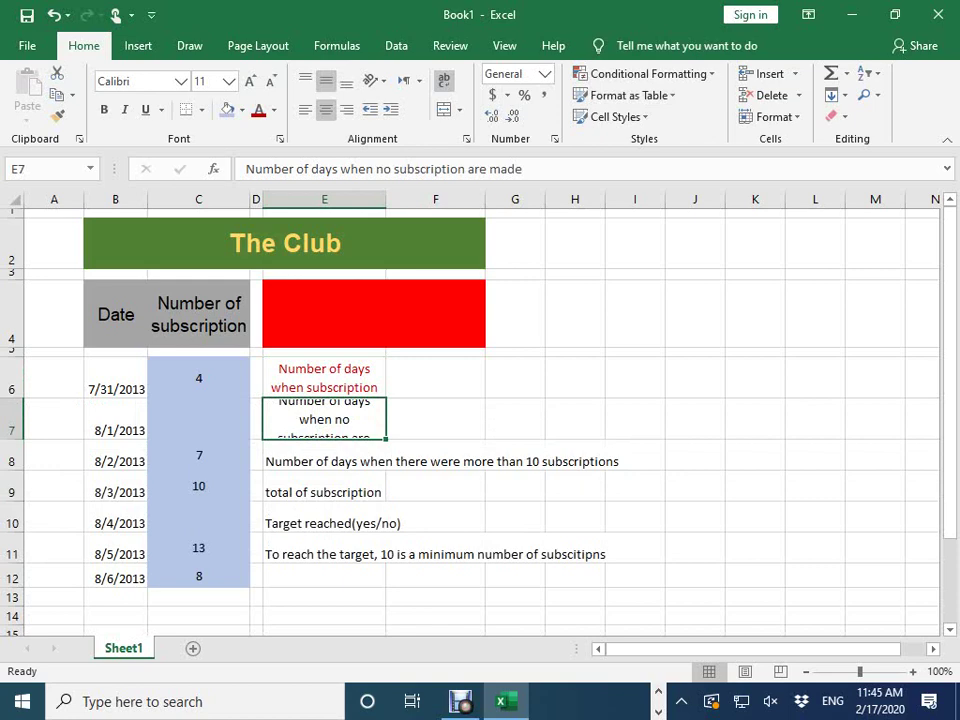
{"action": "left_click_drag", "start_coordinate": [386, 199], "coordinate": [433, 199]}
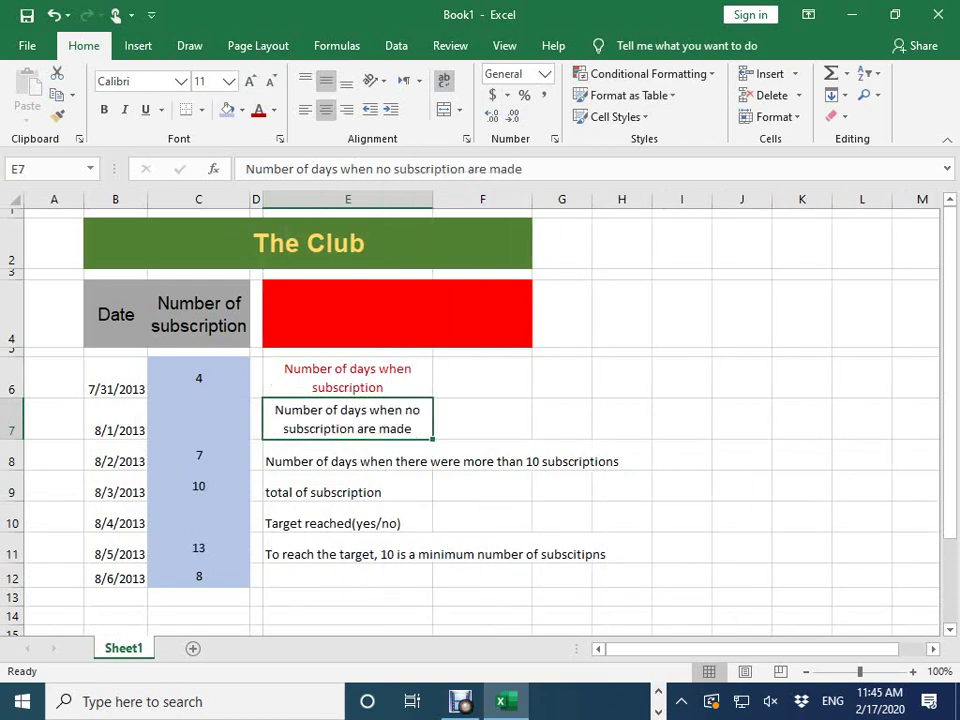
{"action": "left_click", "coordinate": [273, 110]}
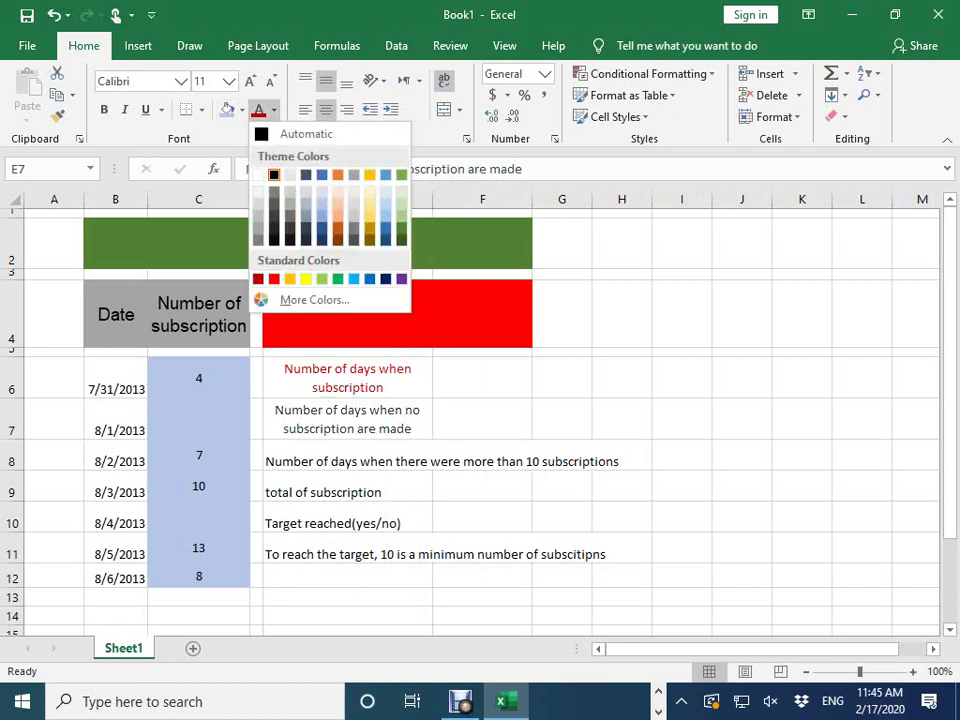
{"action": "left_click", "coordinate": [301, 181]}
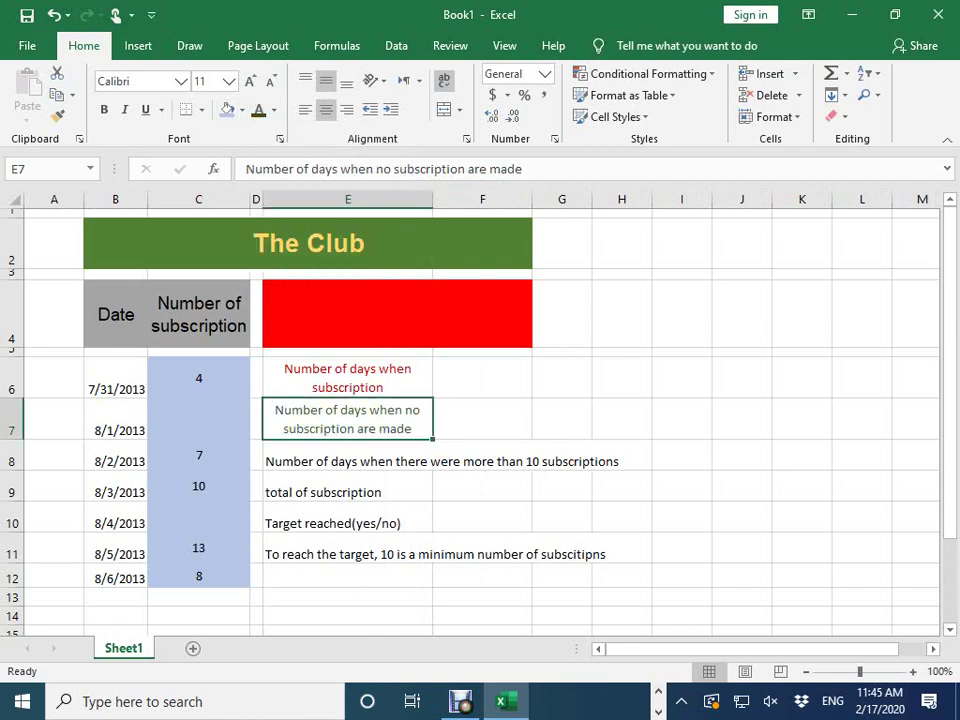
- Wrap and centre the E8 label in grey and make row 8 taller
{"action": "left_click", "coordinate": [347, 461]}
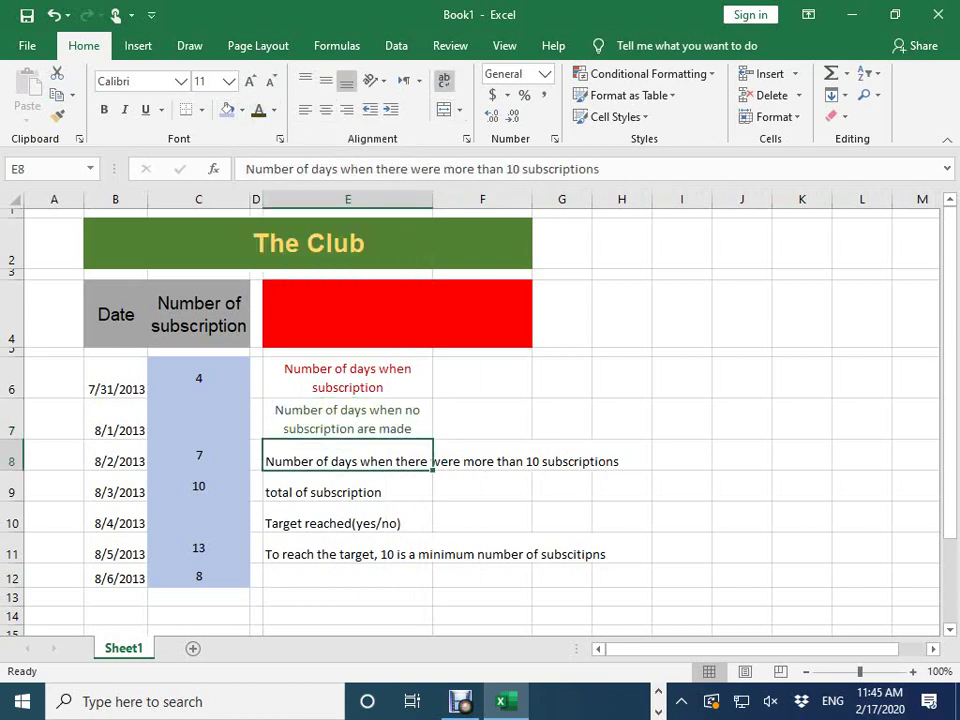
{"action": "left_click", "coordinate": [444, 80]}
{"action": "left_click", "coordinate": [325, 109]}
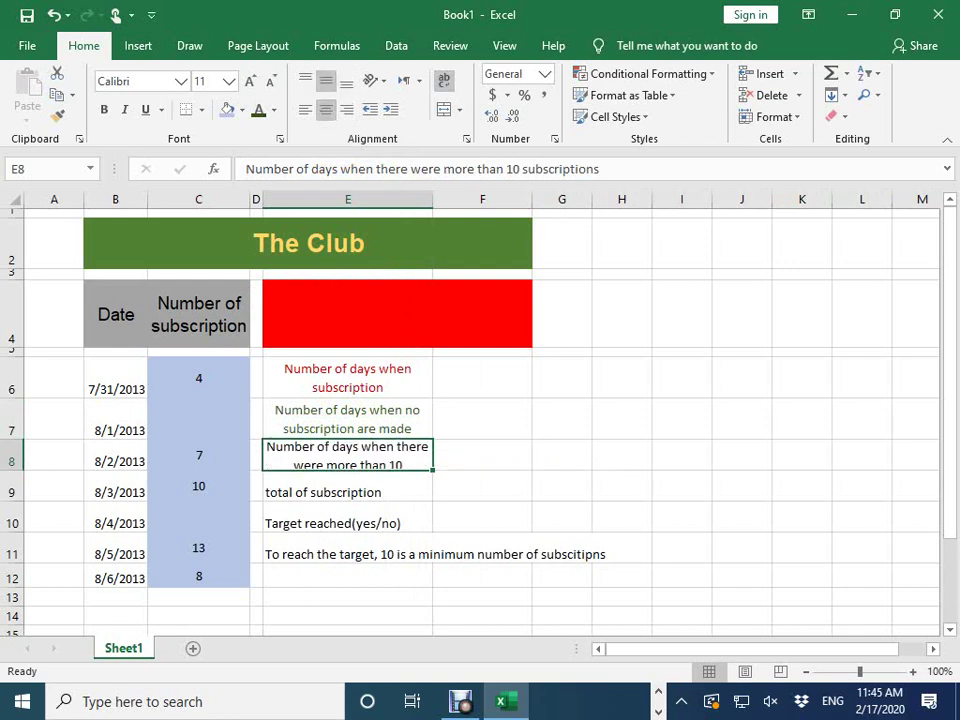
{"action": "left_click", "coordinate": [274, 110]}
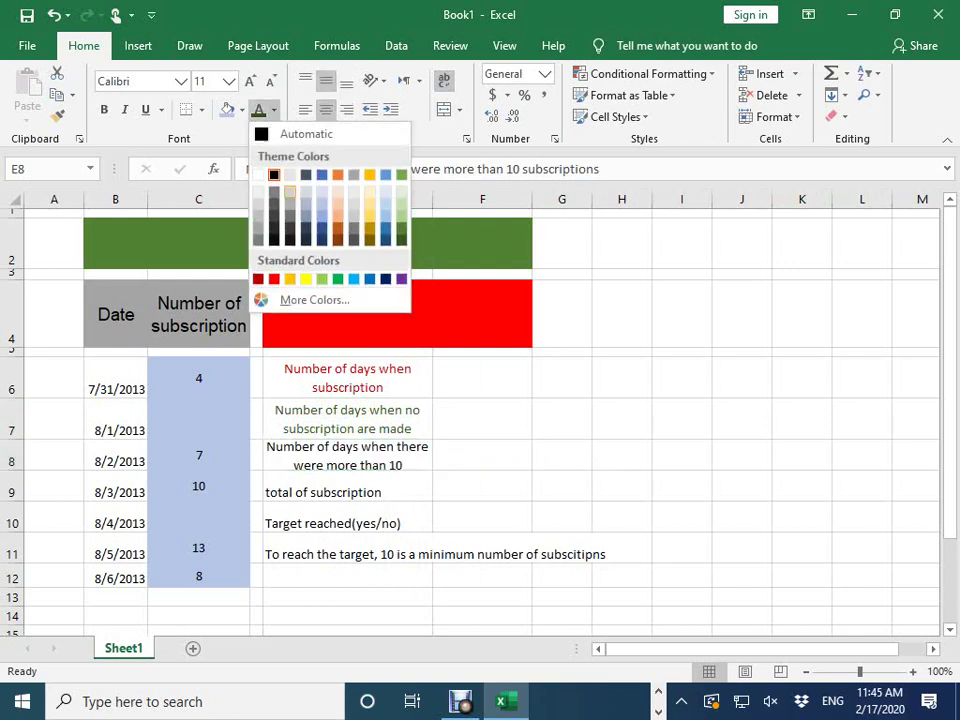
{"action": "left_click", "coordinate": [290, 183]}
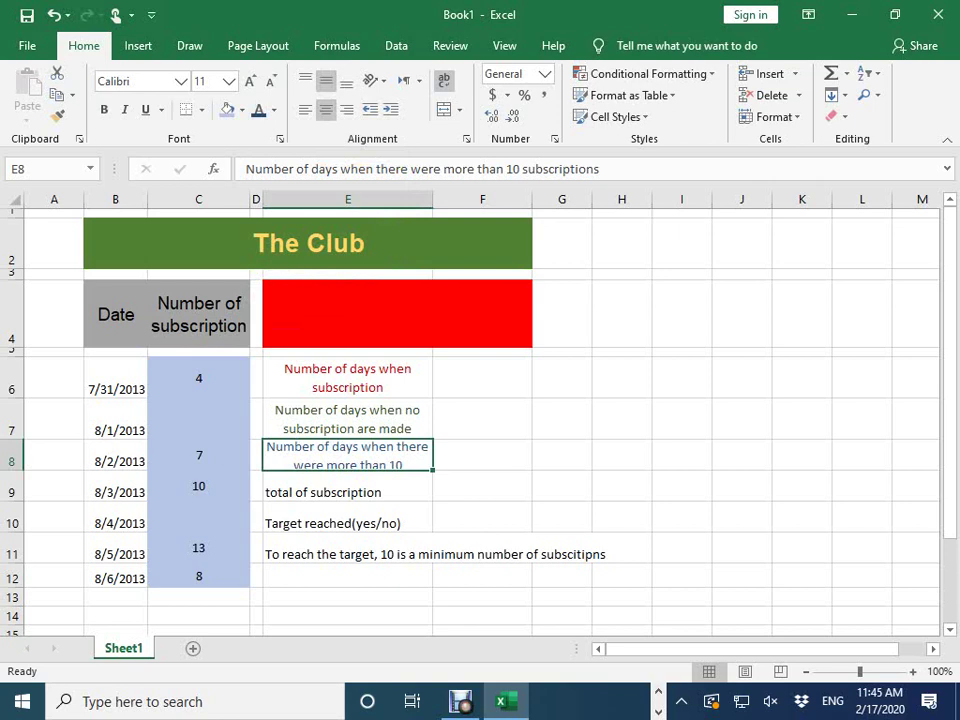
{"action": "left_click_drag", "start_coordinate": [12, 470], "coordinate": [12, 483]}
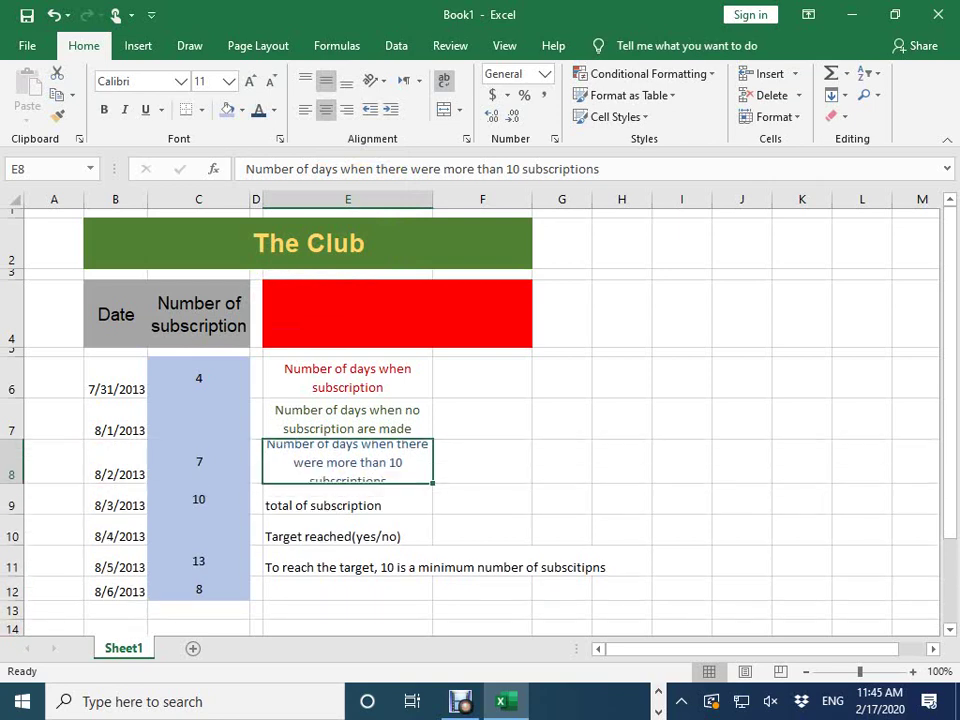
{"action": "left_click", "coordinate": [348, 505]}
- Centre the E9 and E10 labels both vertically and horizontally
{"action": "left_click", "coordinate": [326, 80]}
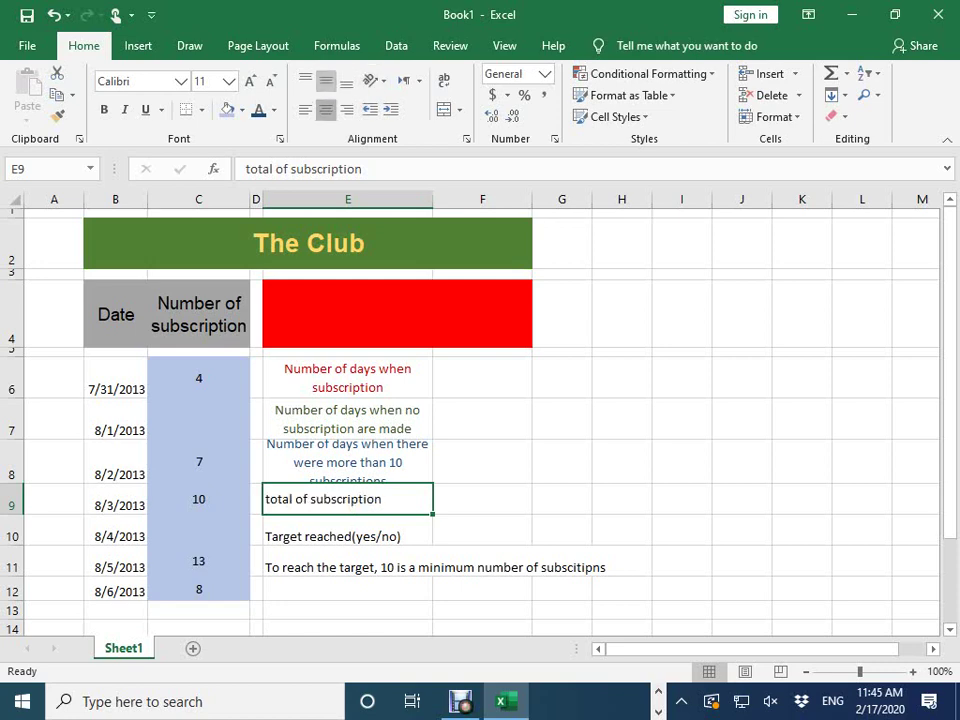
{"action": "left_click", "coordinate": [326, 109]}
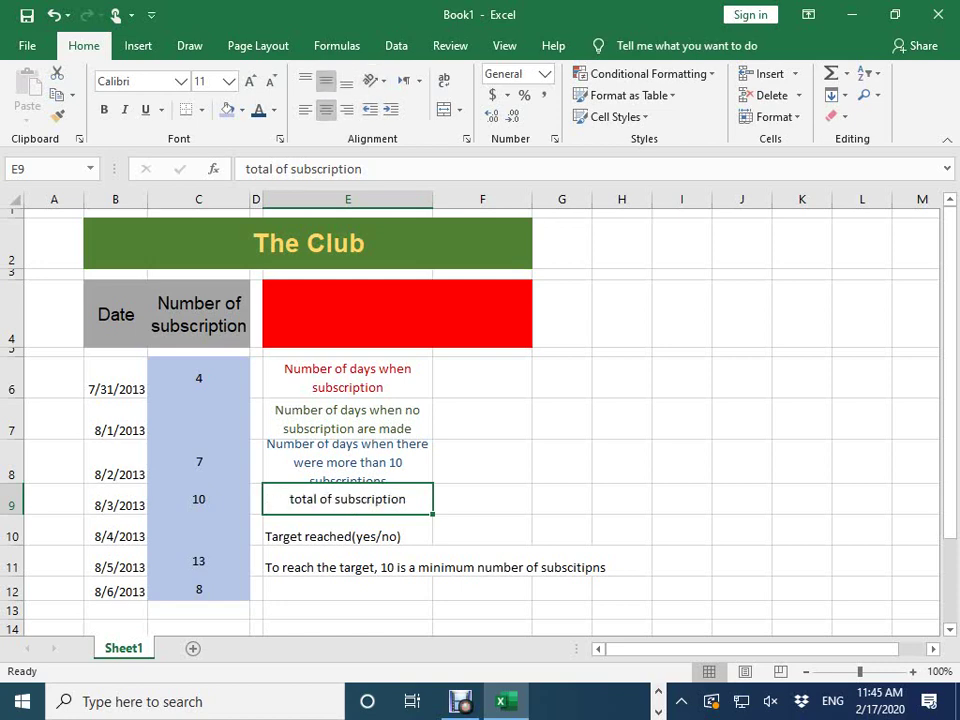
{"action": "left_click", "coordinate": [349, 530]}
{"action": "key", "text": "alt+h"}
{"action": "key", "text": "a"}
{"action": "key", "text": "m"}
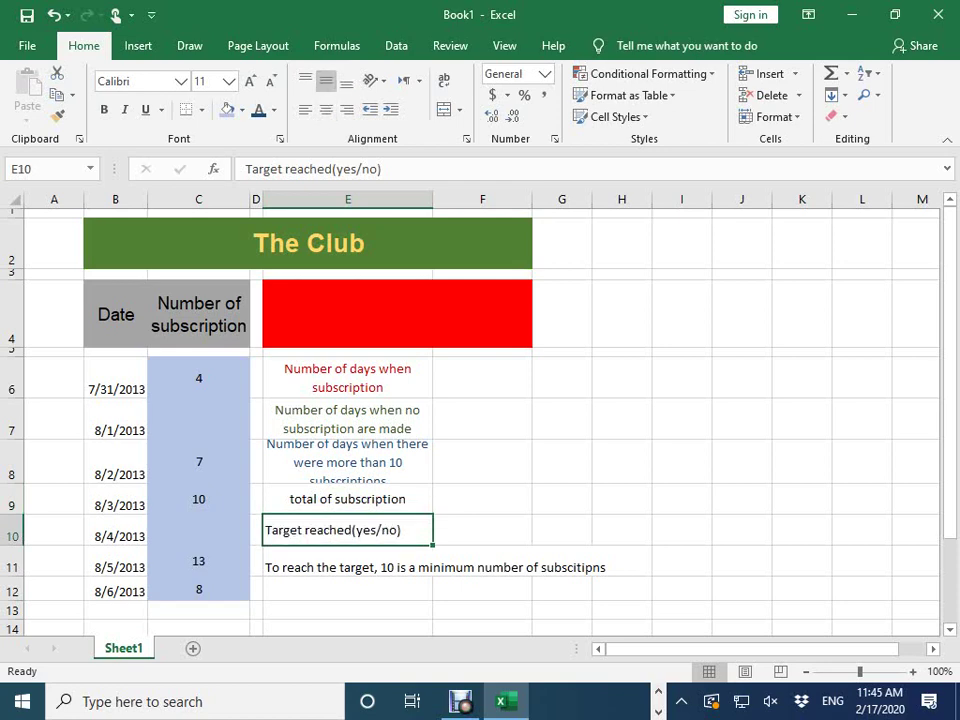
{"action": "key", "text": "alt+h"}
{"action": "key", "text": "a"}
{"action": "key", "text": "c"}
- Merge E11:E12 for the target sentence, middle-align and wrap it, and widen column E
{"action": "left_click", "coordinate": [347, 567]}
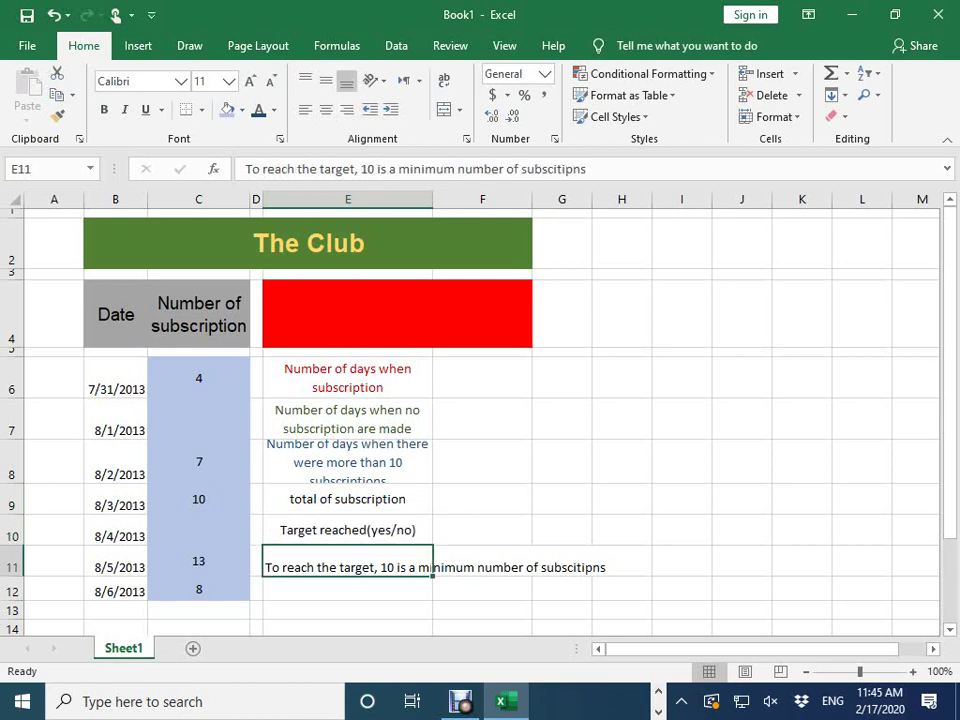
{"action": "left_click_drag", "start_coordinate": [418, 567], "coordinate": [418, 591]}
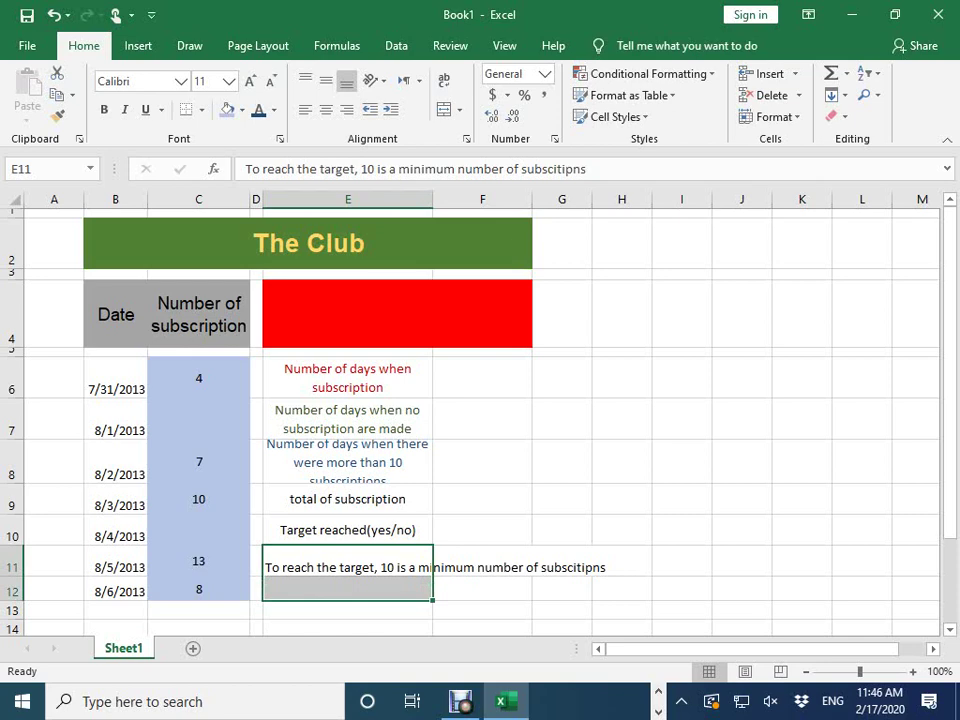
{"action": "key", "text": "alt+h"}
{"action": "key", "text": "m"}
{"action": "key", "text": "c"}
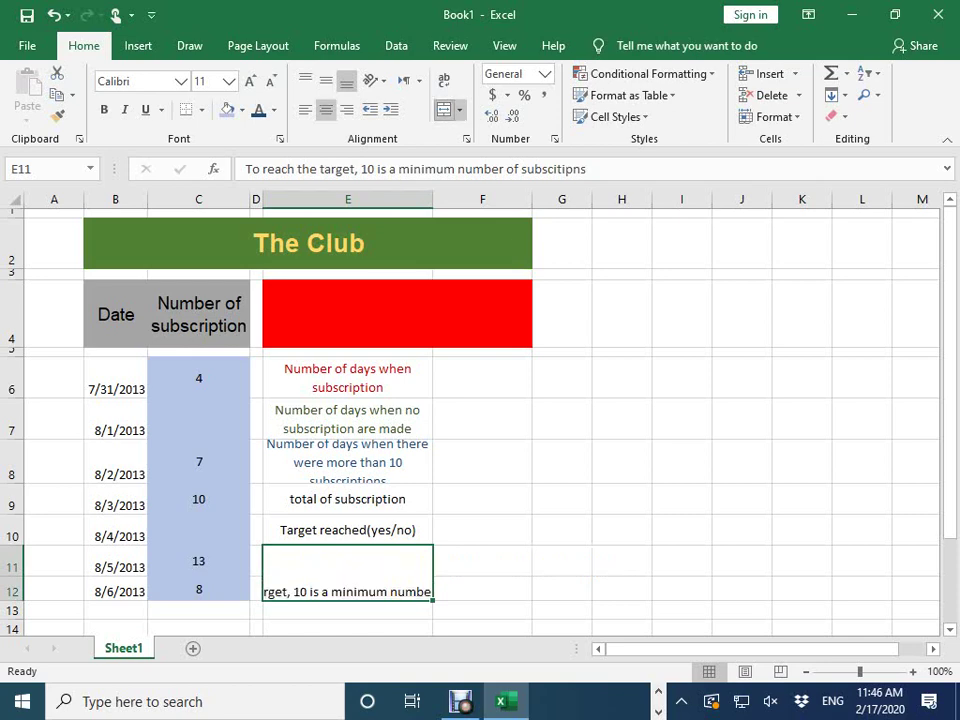
{"action": "key", "text": "alt+h"}
{"action": "key", "text": "a"}
{"action": "key", "text": "m"}
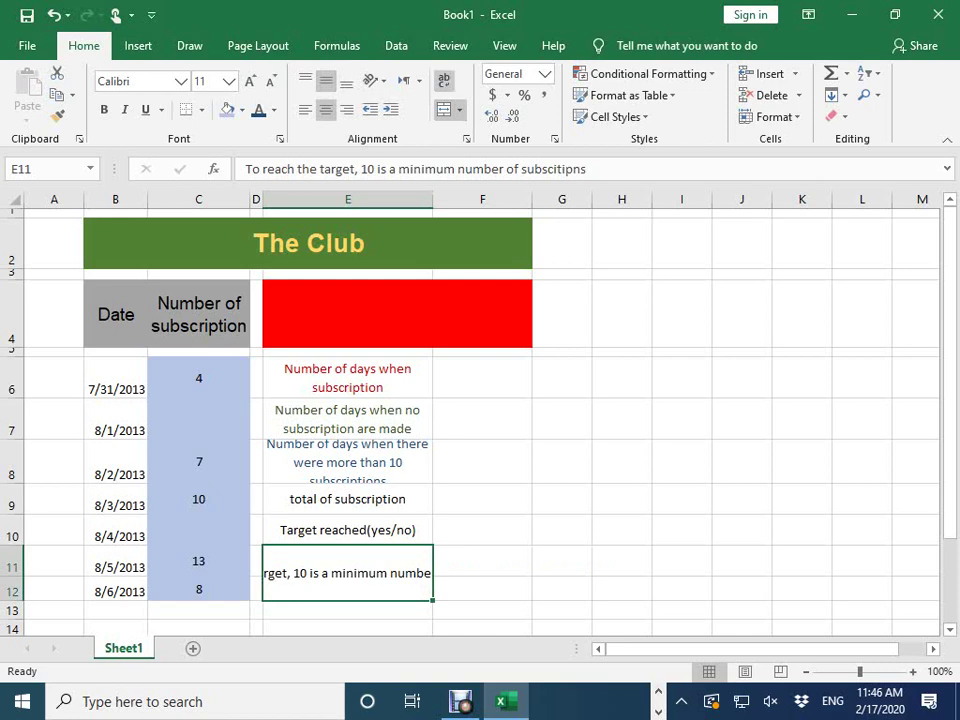
{"action": "key", "text": "alt+h"}
{"action": "key", "text": "w"}
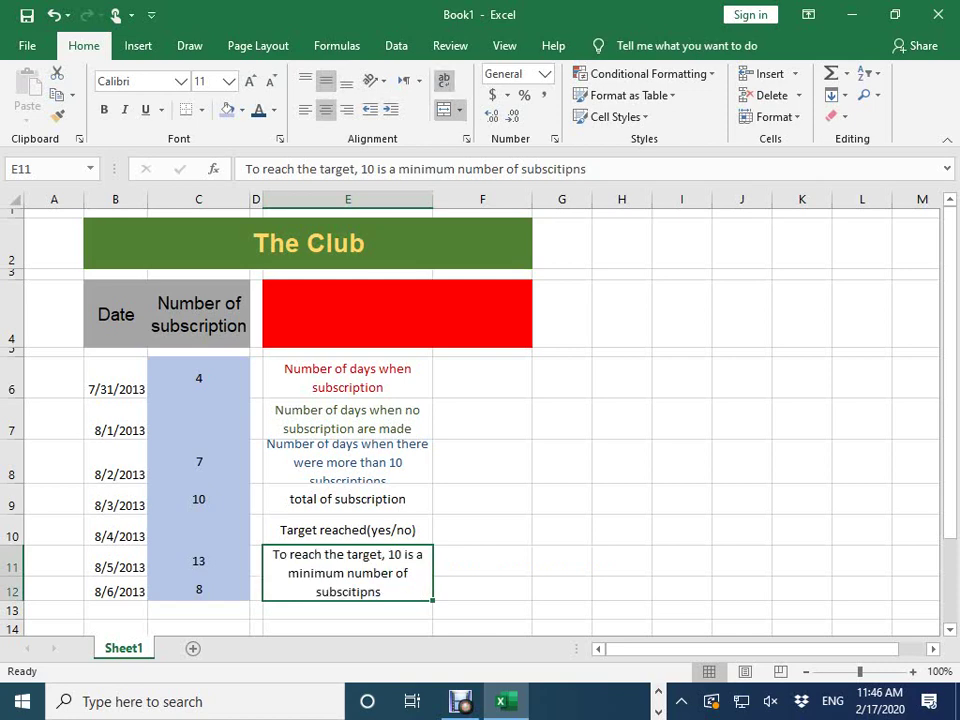
{"action": "left_click_drag", "start_coordinate": [432, 199], "coordinate": [470, 199]}
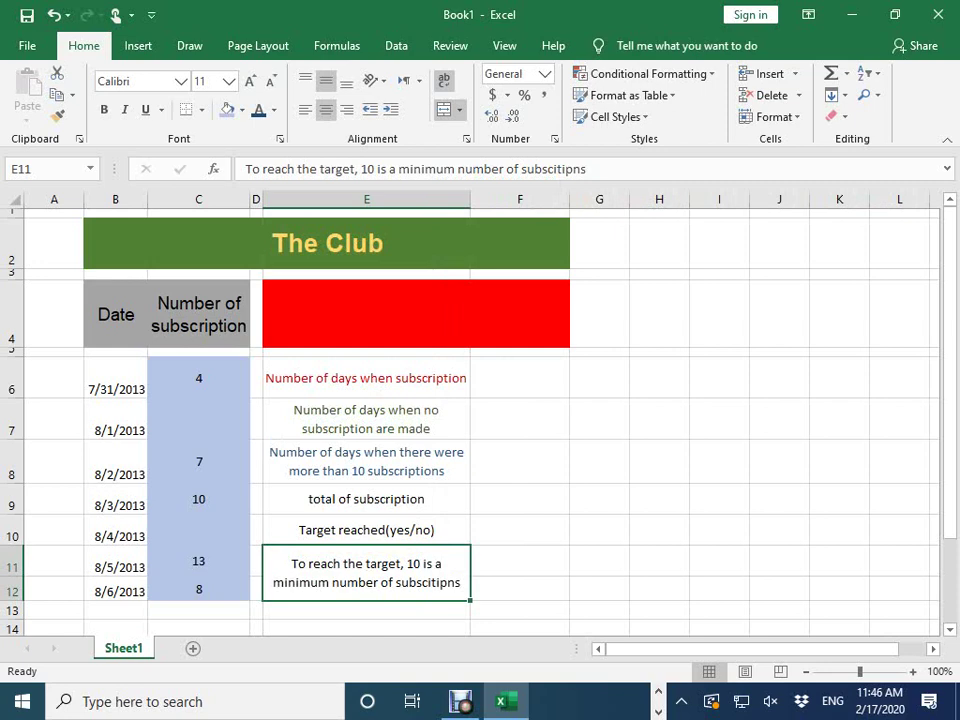
- Enter =COUNT(C6:C12) in F6 to count the days with subscriptions
{"action": "left_click", "coordinate": [519, 377]}
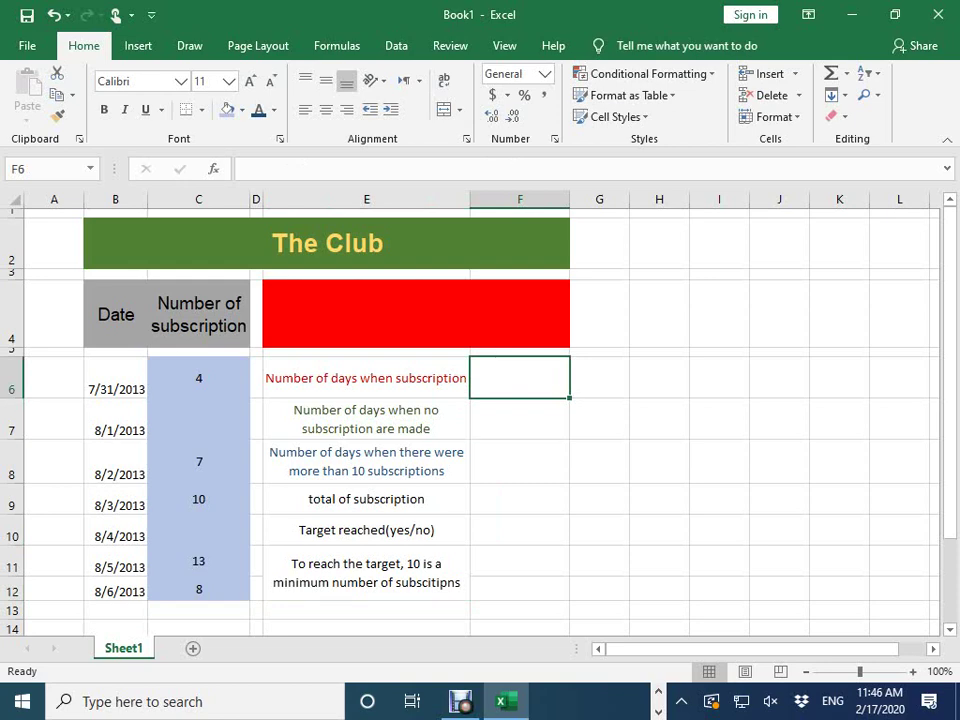
{"action": "type", "text": "="}
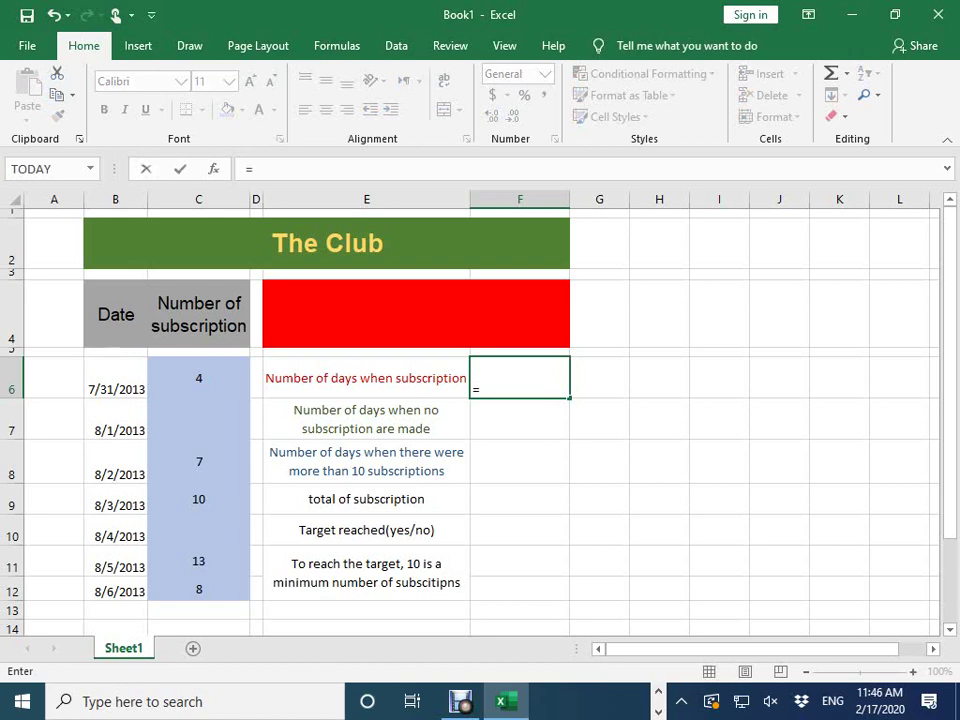
{"action": "type", "text": "count"}
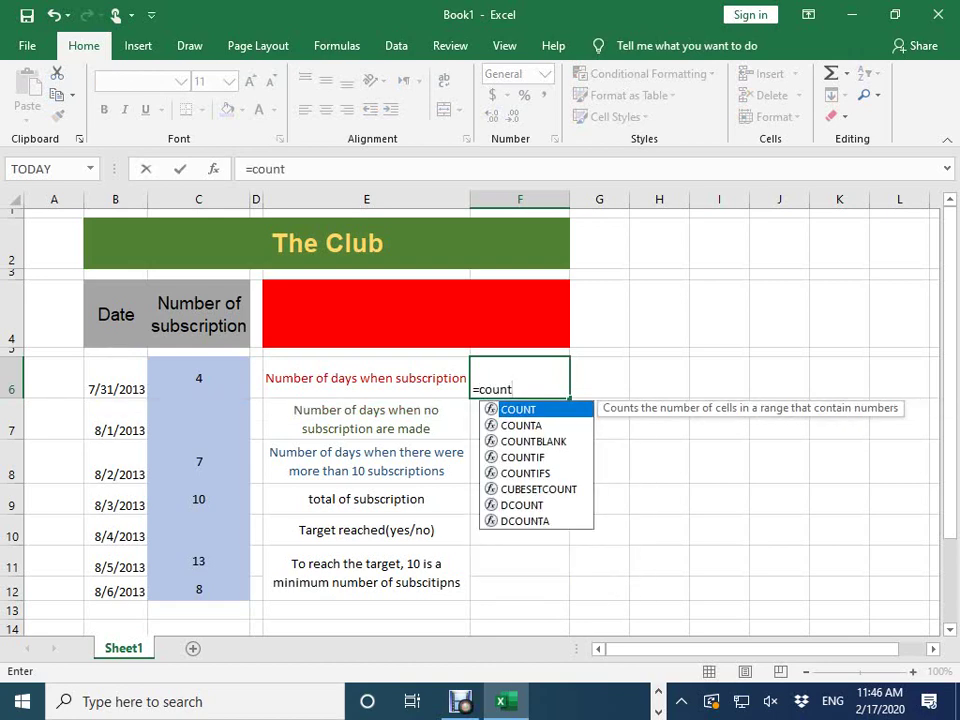
{"action": "type", "text": "("}
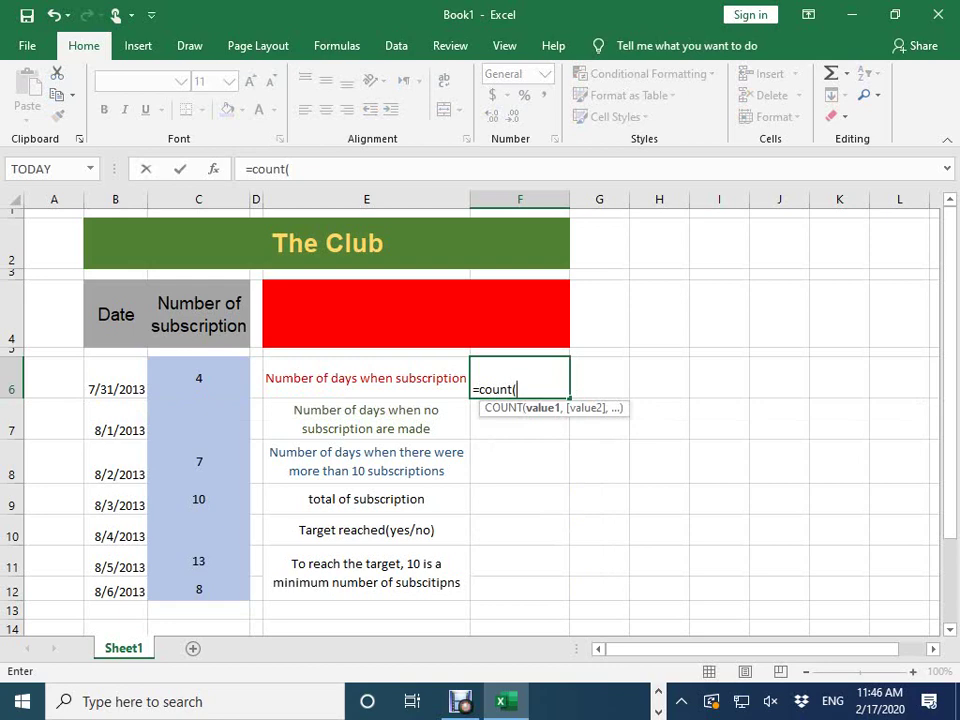
{"action": "type", "text": "C6"}
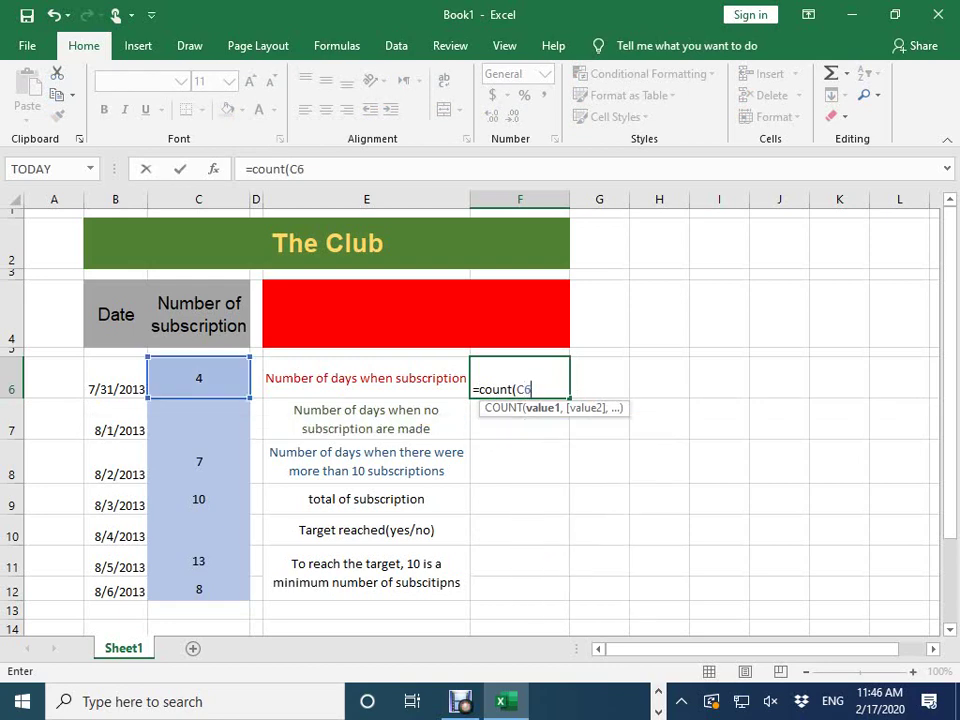
{"action": "type", "text": ";"}
{"action": "key", "text": "BackSpace"}
{"action": "type", "text": ":"}
{"action": "type", "text": "C1"}
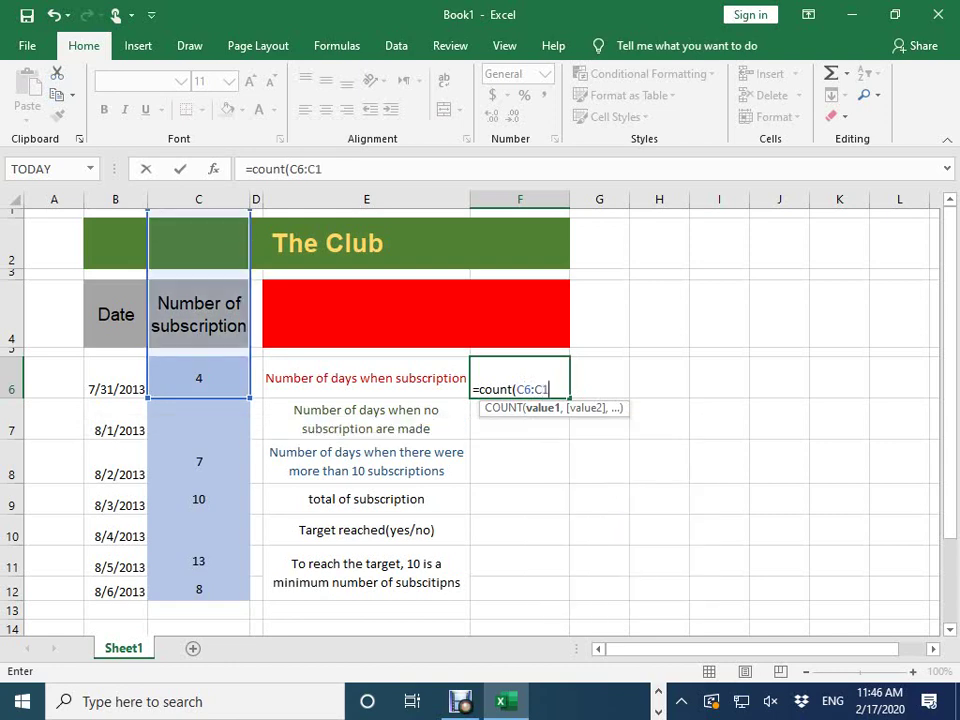
{"action": "type", "text": "2"}
{"action": "type", "text": ")"}
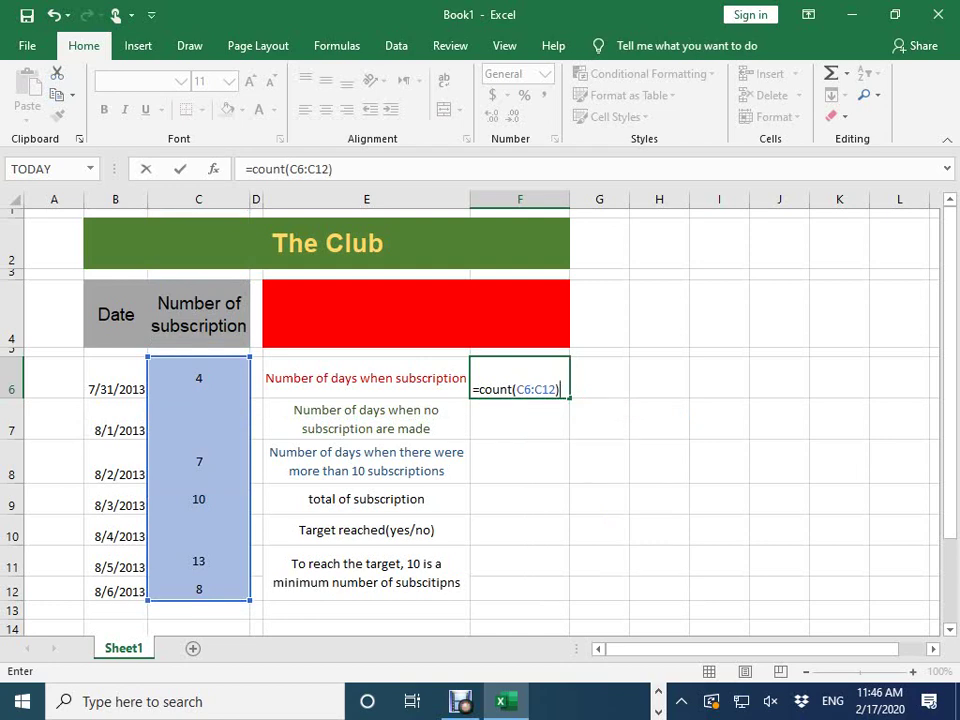
{"action": "key", "text": "Return"}
- Centre the F6 result horizontally and begin middle-aligning it
{"action": "left_click", "coordinate": [519, 377]}
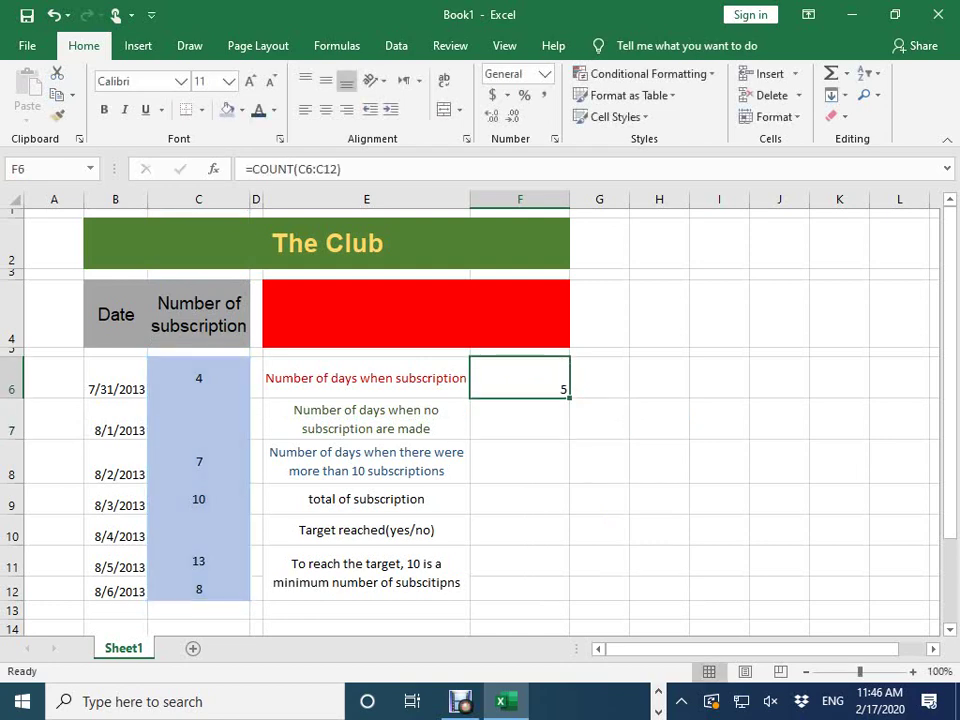
{"action": "key", "text": "alt+h"}
{"action": "key", "text": "a"}
{"action": "key", "text": "c"}
{"action": "key", "text": "alt+h"}
- Middle-align the F6 result and the other result cells in column F vertically
{"action": "key", "text": "a"}
{"action": "key", "text": "m"}
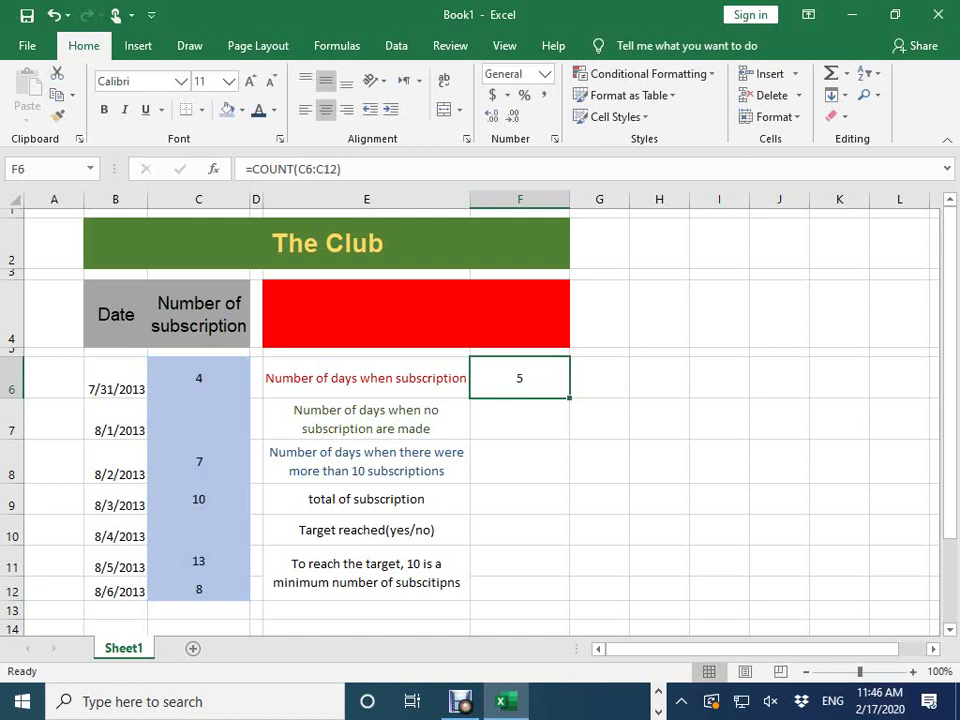
{"action": "key", "text": "Return"}
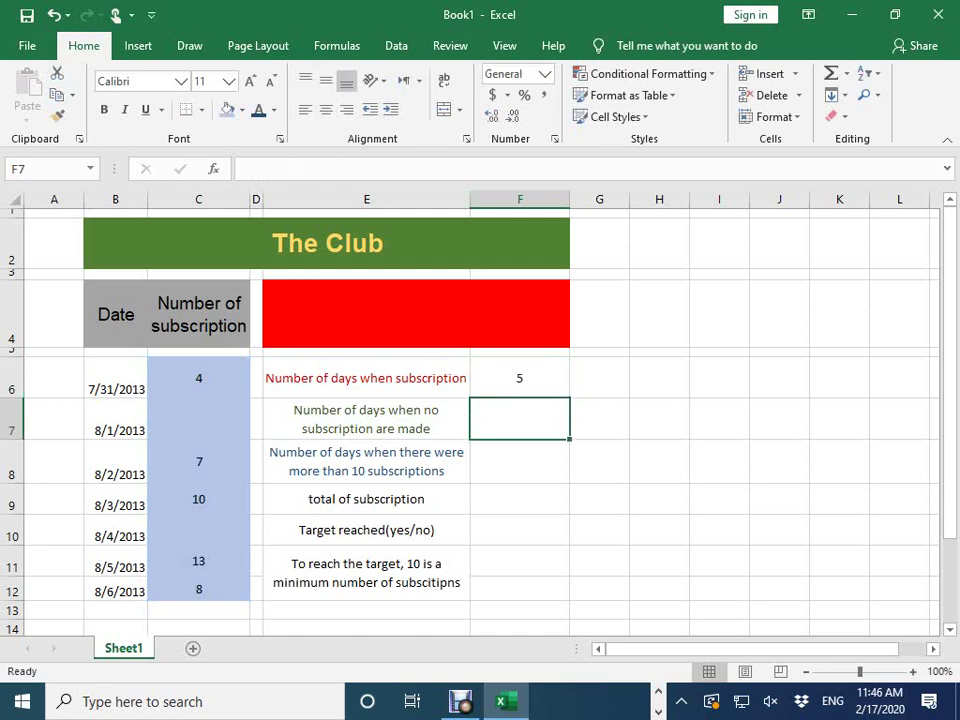
{"action": "mouse_move", "coordinate": [519, 377]}
{"action": "left_mouse_down"}
{"action": "mouse_move", "coordinate": [519, 590]}
{"action": "mouse_move", "coordinate": [519, 565]}
{"action": "left_mouse_up"}
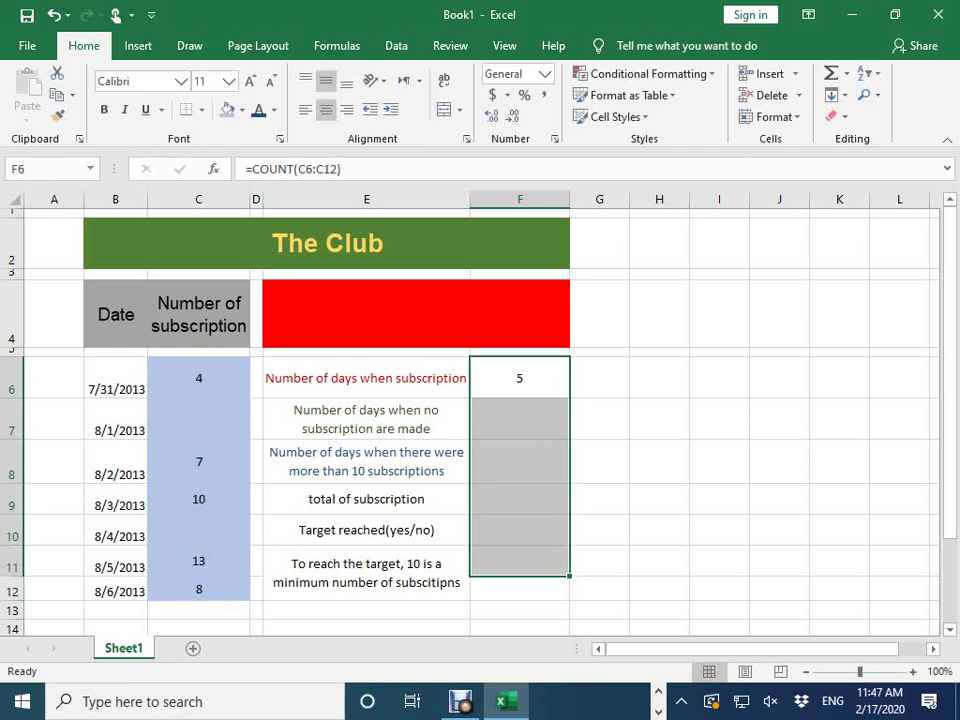
{"action": "key", "text": "ctrl+z"}
{"action": "key", "text": "ctrl+y"}
{"action": "key", "text": "ctrl+y"}
- Enter =COUNTBLANK(C6:C12) in F7 to count days without subscriptions
{"action": "key", "text": "Down"}
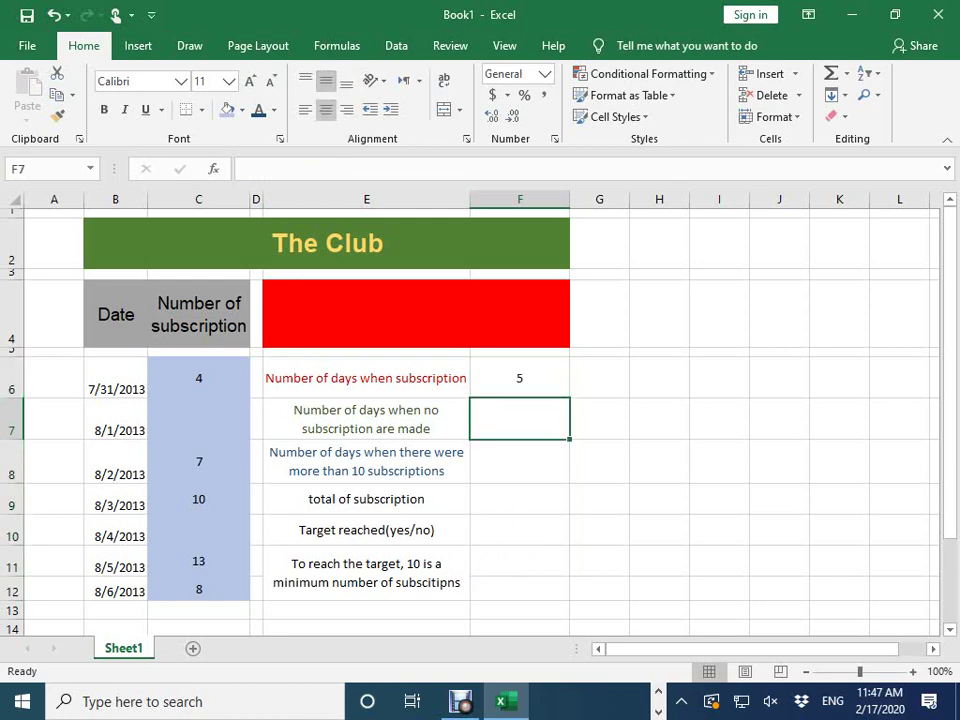
{"action": "type", "text": "="}
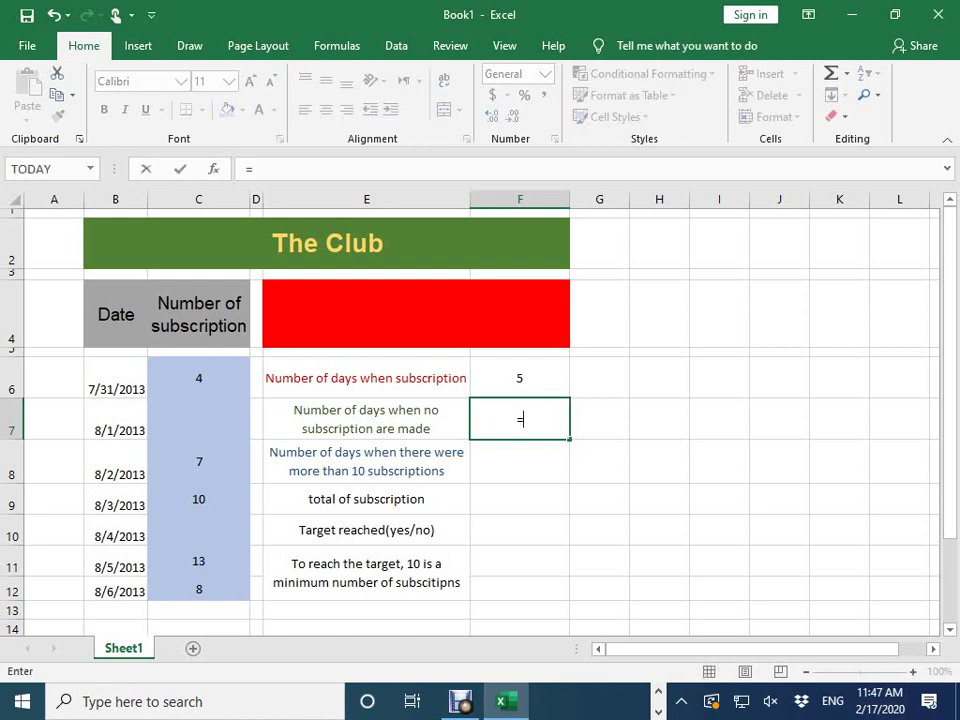
{"action": "type", "text": "coun"}
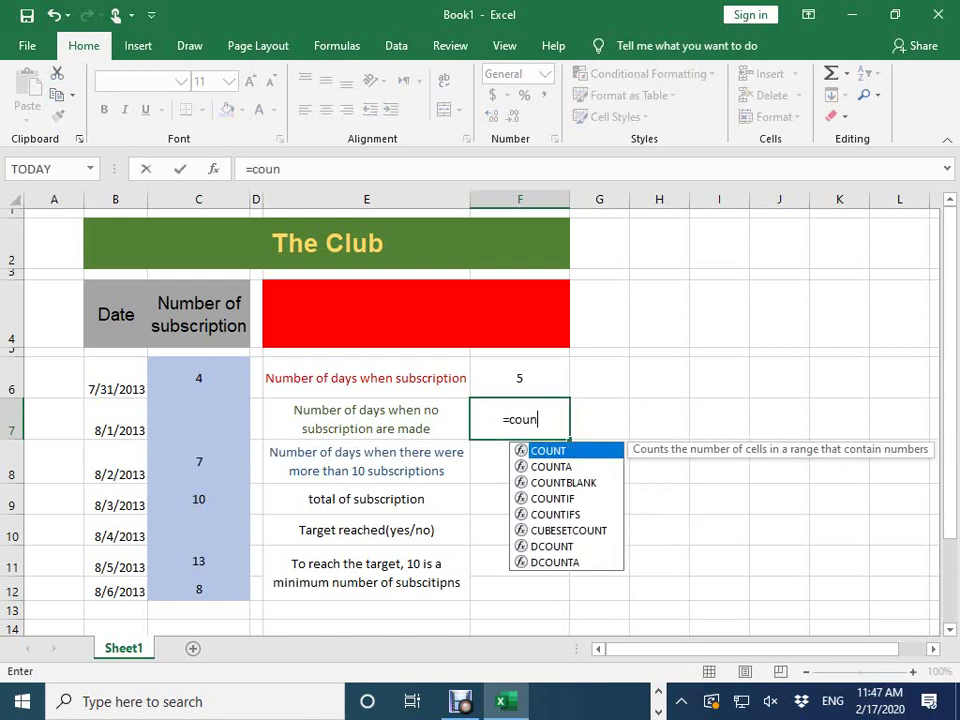
{"action": "type", "text": "tbl"}
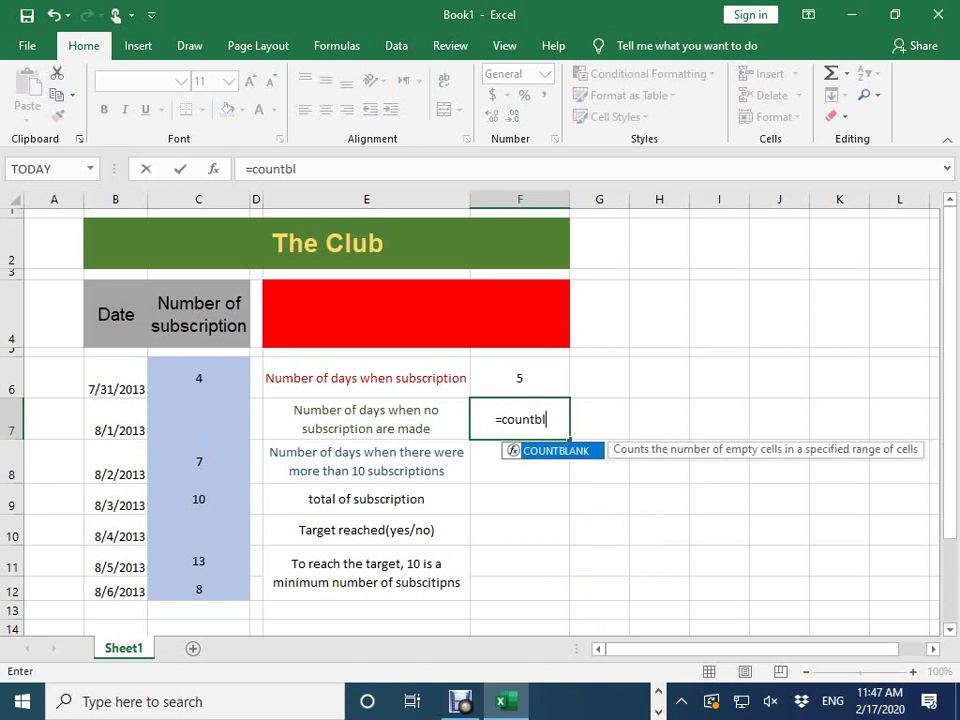
{"action": "type", "text": "ank"}
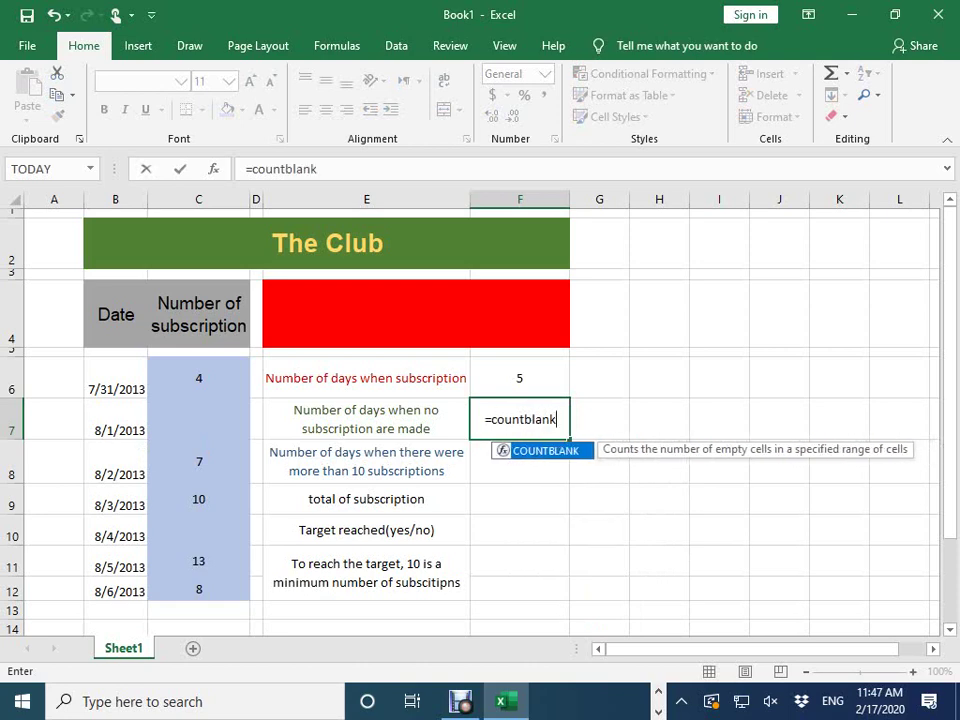
{"action": "type", "text": "("}
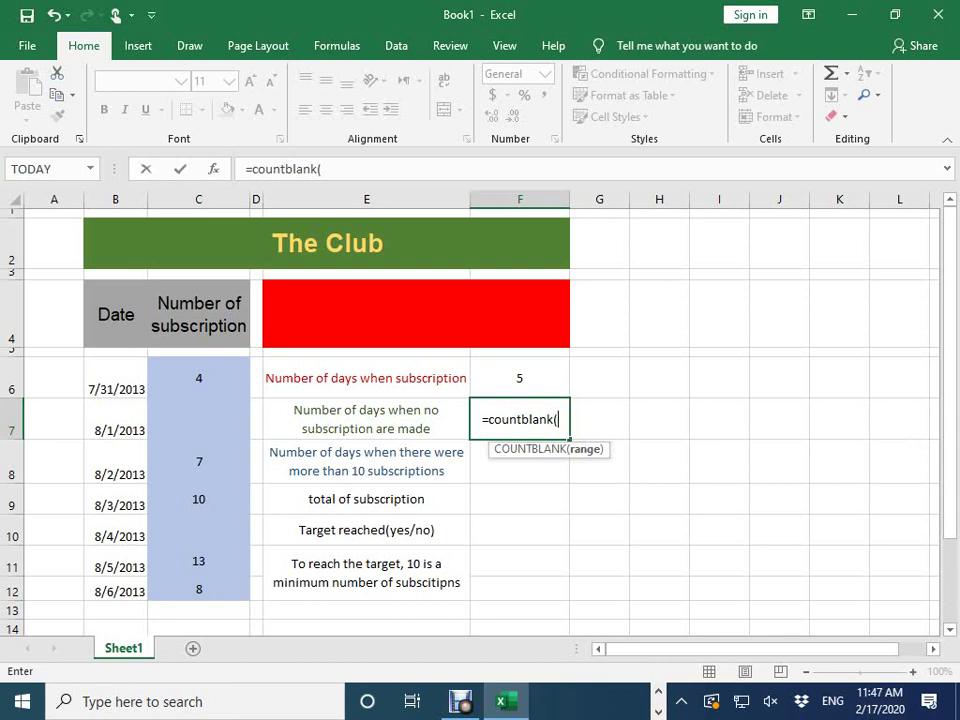
{"action": "type", "text": "c6:"}
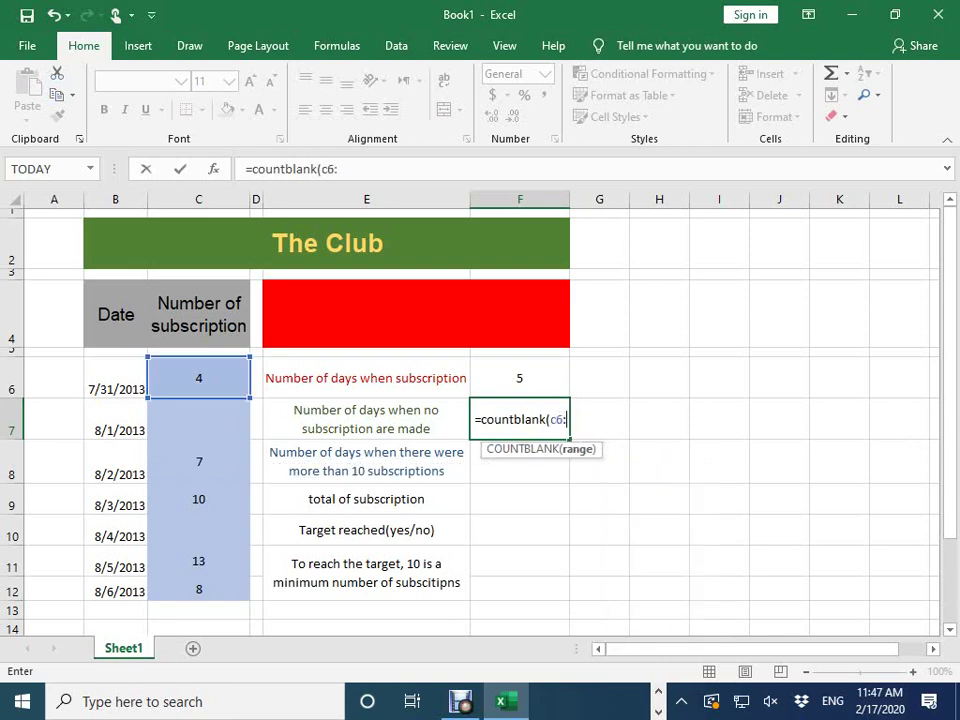
{"action": "type", "text": "c"}
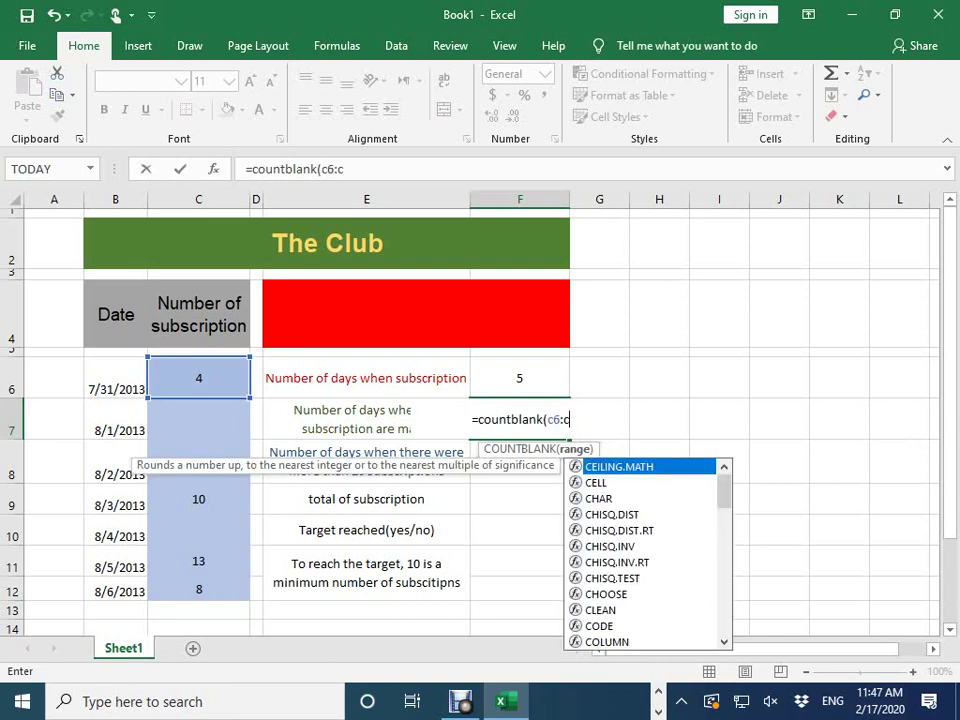
{"action": "type", "text": "12"}
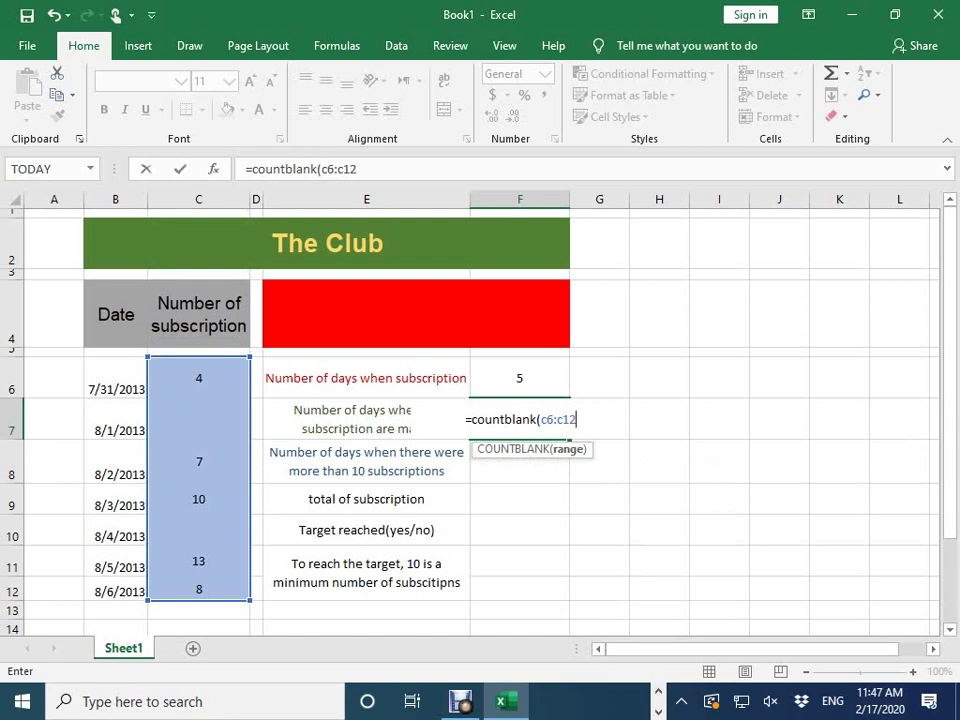
{"action": "type", "text": ")"}
{"action": "key", "text": "Return"}
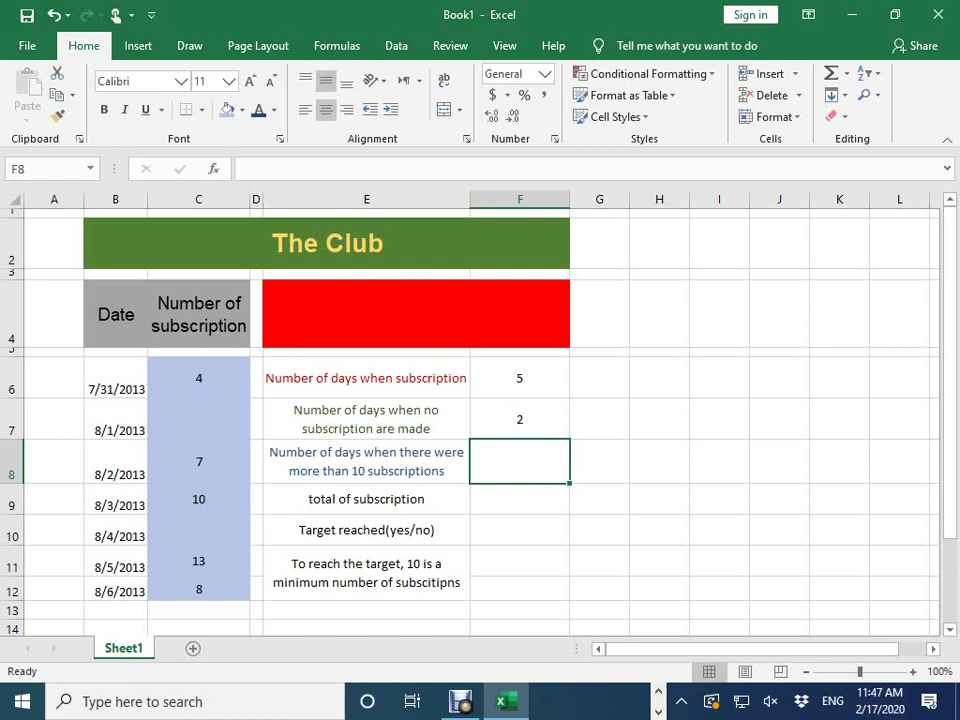
{"action": "key", "text": "Up"}
{"action": "left_click", "coordinate": [316, 169]}
{"action": "left_click_drag", "start_coordinate": [316, 169], "coordinate": [379, 169]}
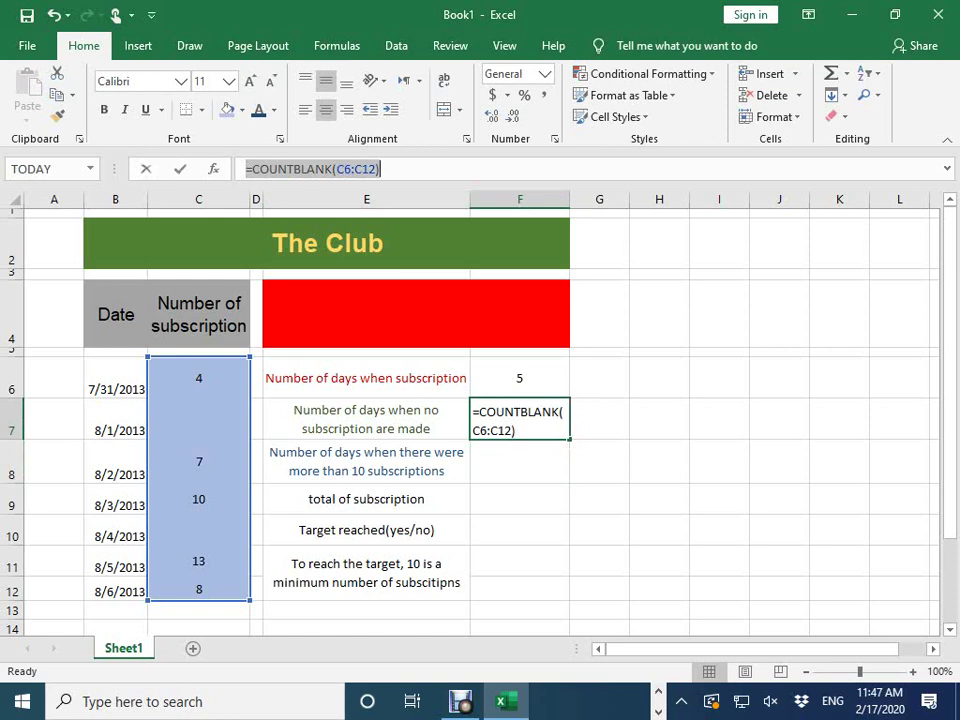
{"action": "right_click", "coordinate": [360, 172]}
{"action": "left_click", "coordinate": [405, 209]}
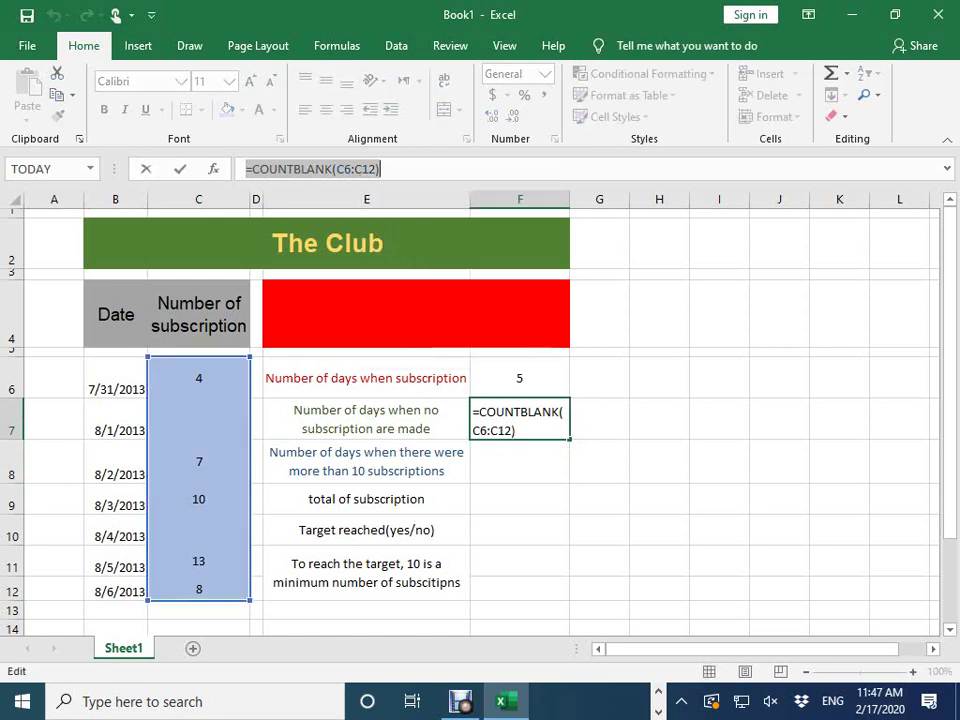
{"action": "type", "text": "="}
{"action": "key", "text": "Down"}
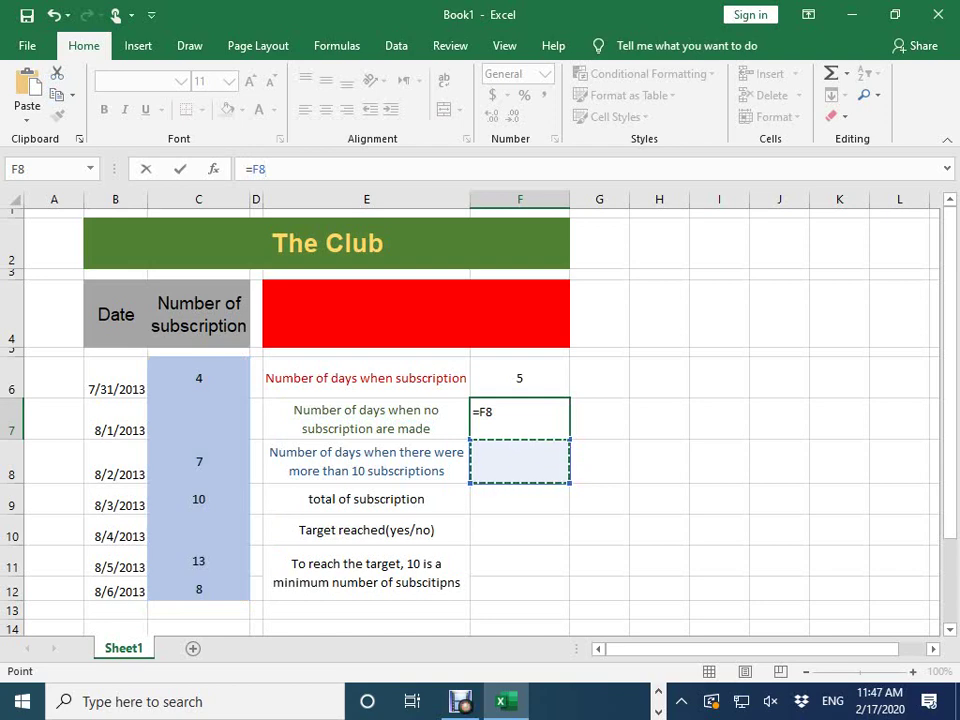
{"action": "key", "text": "Escape"}
{"action": "key", "text": "Down"}
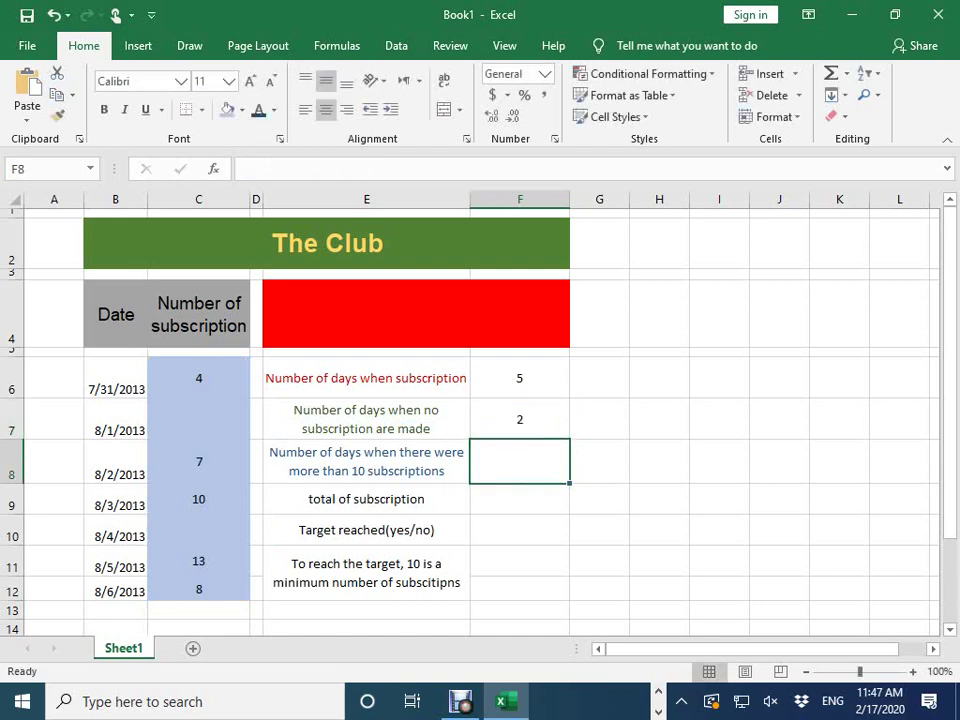
- Type CountIf(C6;C12,>10") into F8, correcting < to >, then reopen F8 for editing
{"action": "type", "text": "Co"}
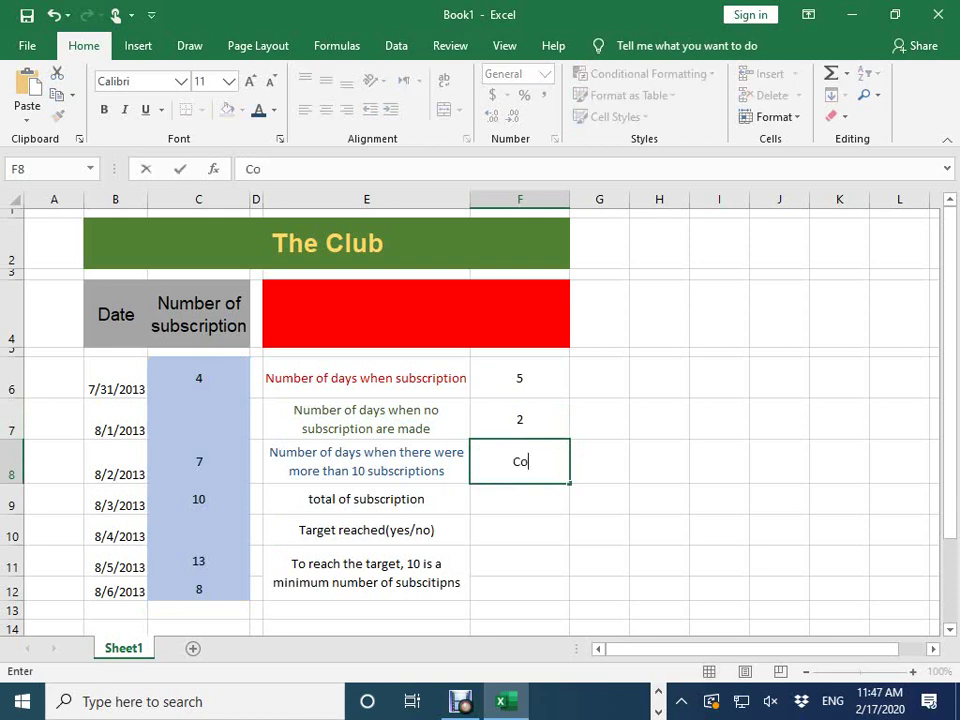
{"action": "type", "text": "unt"}
{"action": "type", "text": "If"}
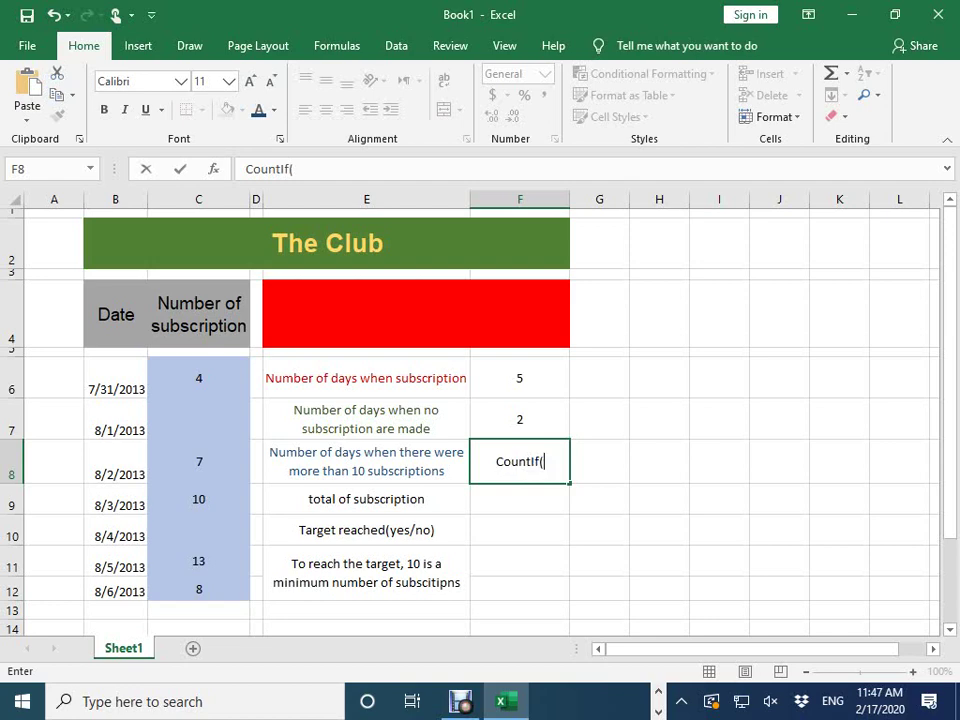
{"action": "type", "text": "("}
{"action": "type", "text": "C6"}
{"action": "type", "text": ";"}
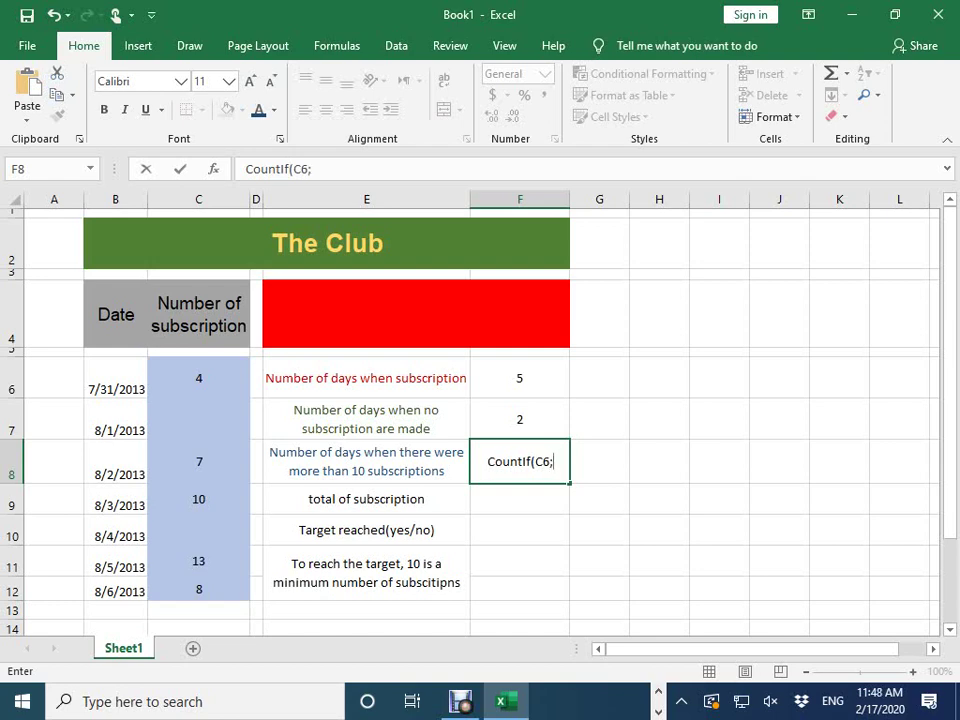
{"action": "type", "text": "C12"}
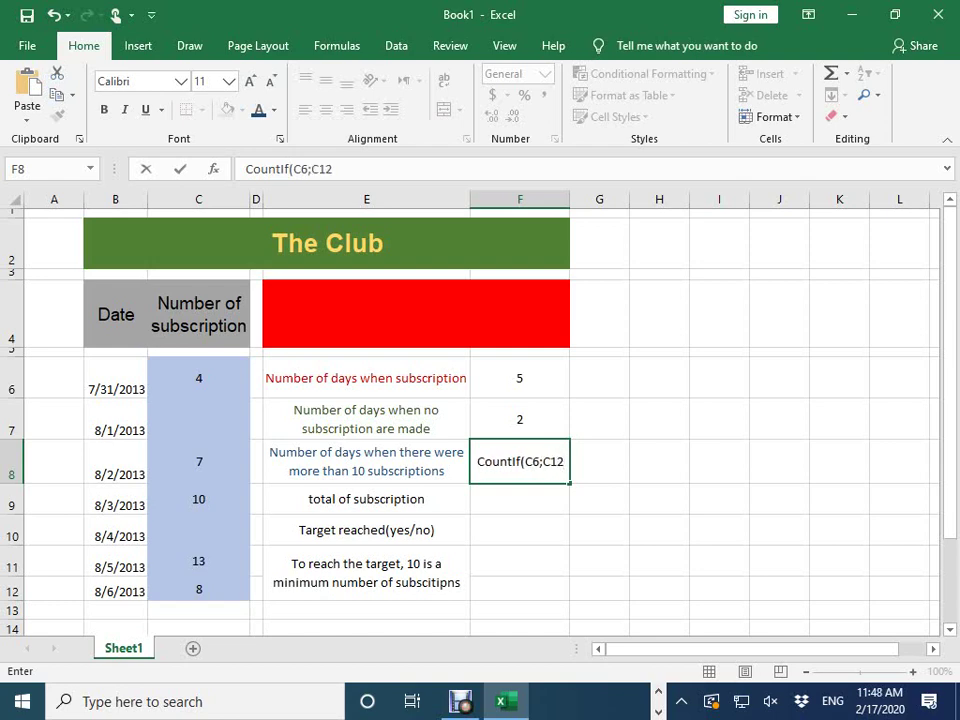
{"action": "type", "text": ","}
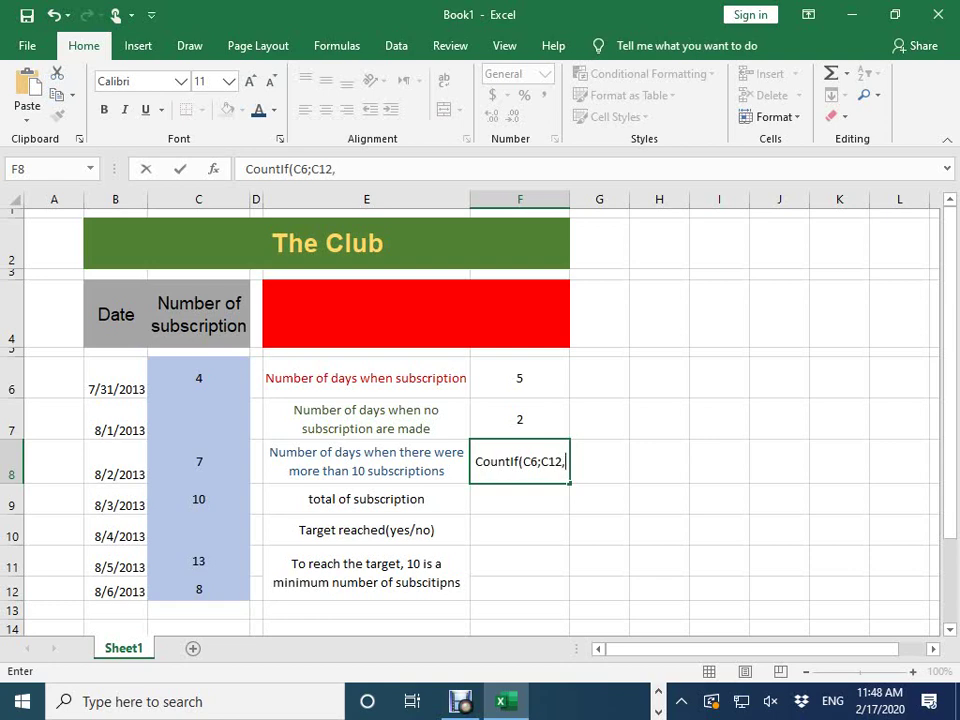
{"action": "type", "text": "<"}
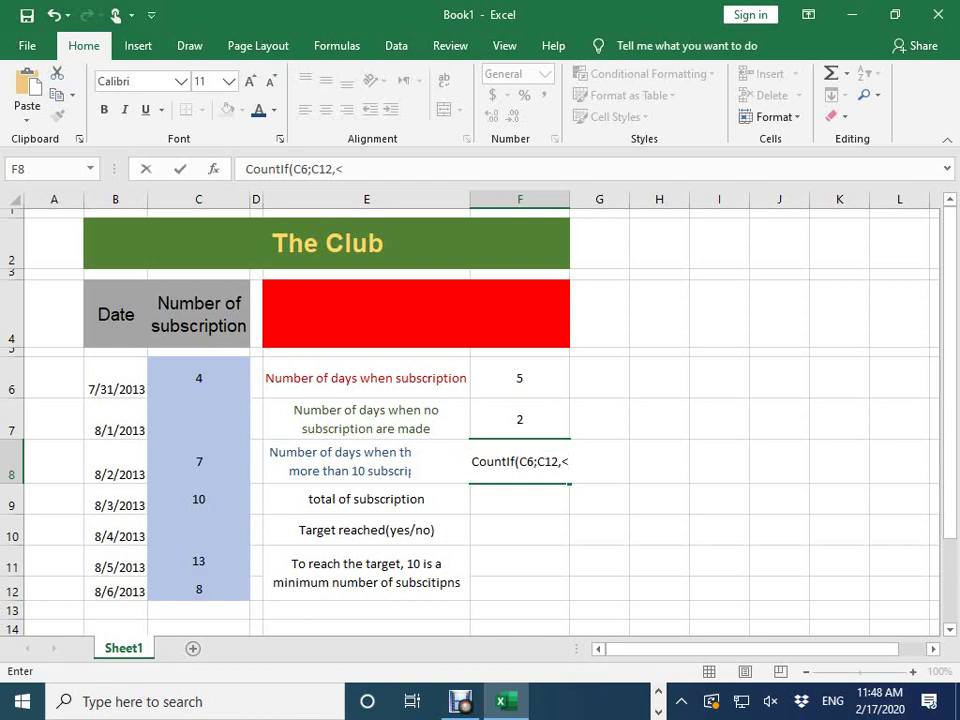
{"action": "key", "text": "BackSpace"}
{"action": "type", "text": ">"}
{"action": "type", "text": "10"}
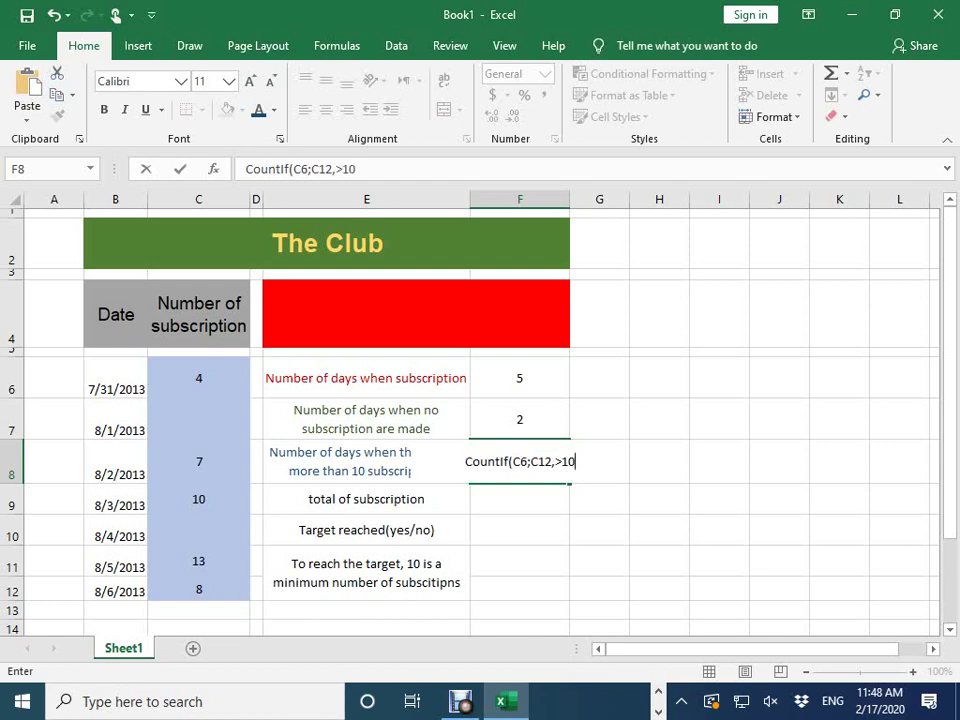
{"action": "type", "text": "\""}
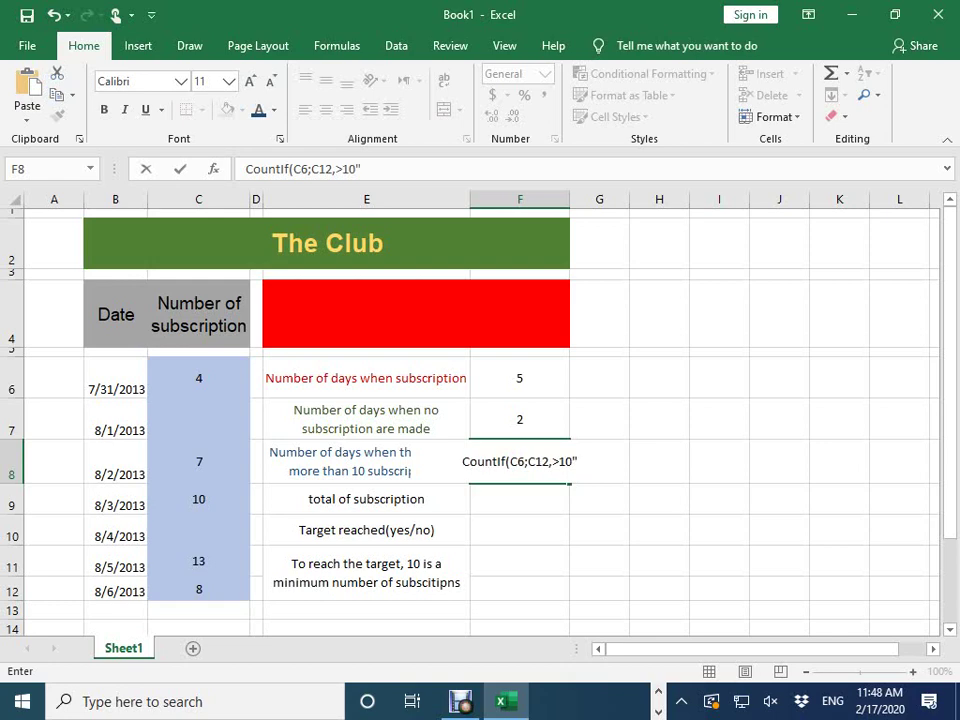
{"action": "type", "text": ")"}
{"action": "key", "text": "Return"}
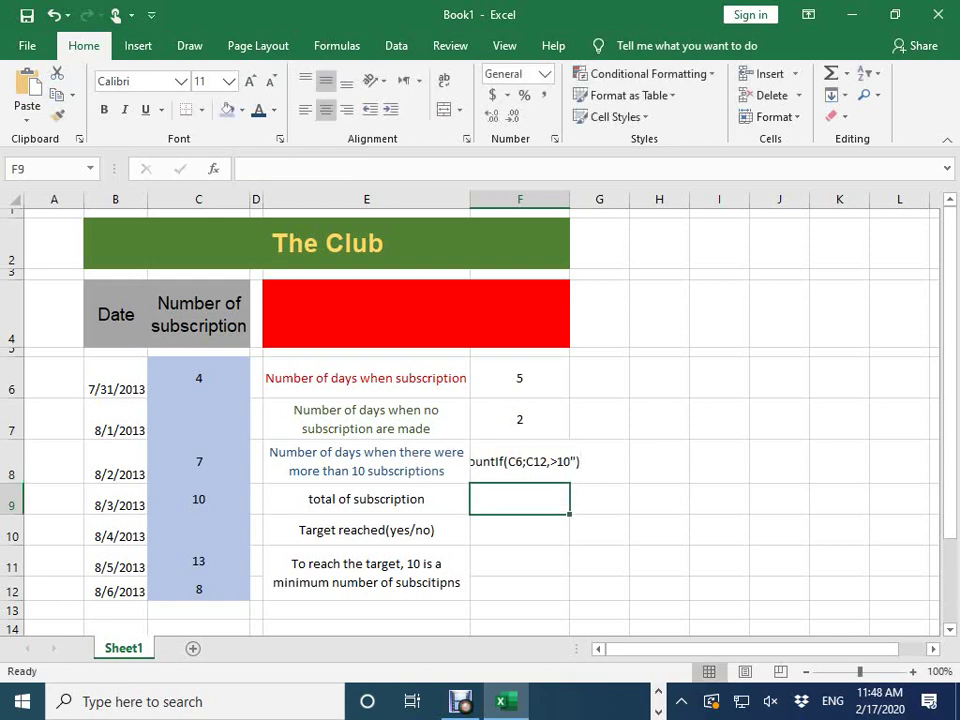
{"action": "left_click", "coordinate": [519, 461]}
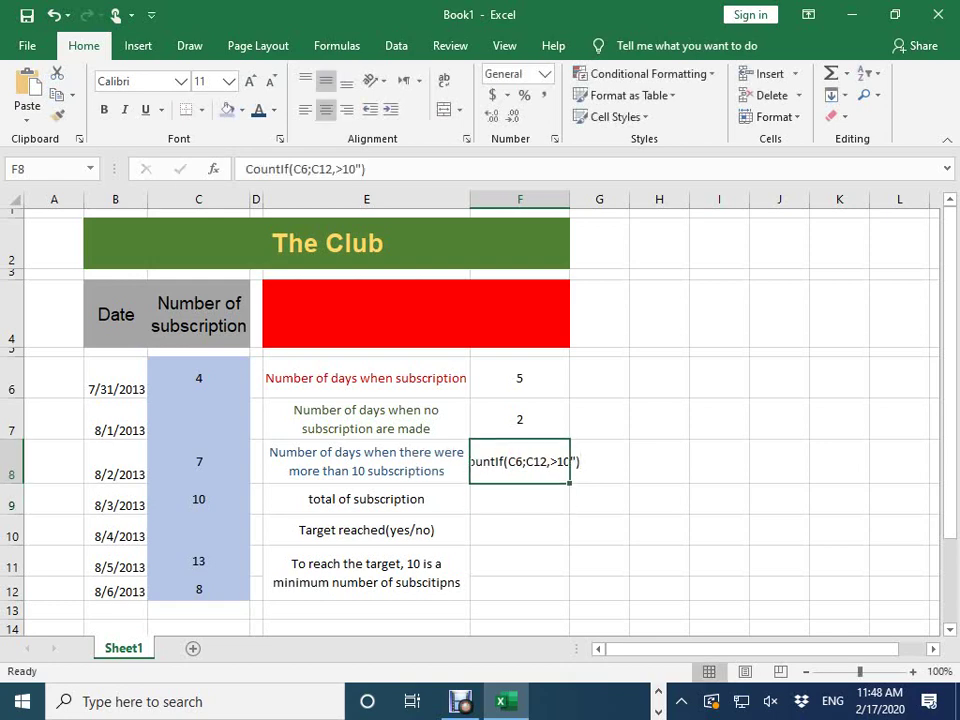
{"action": "key", "text": "F2"}
- Fix F8 into a working =CountIf(C6:C12,">10") formula that returns 1
{"action": "type", "text": "+"}
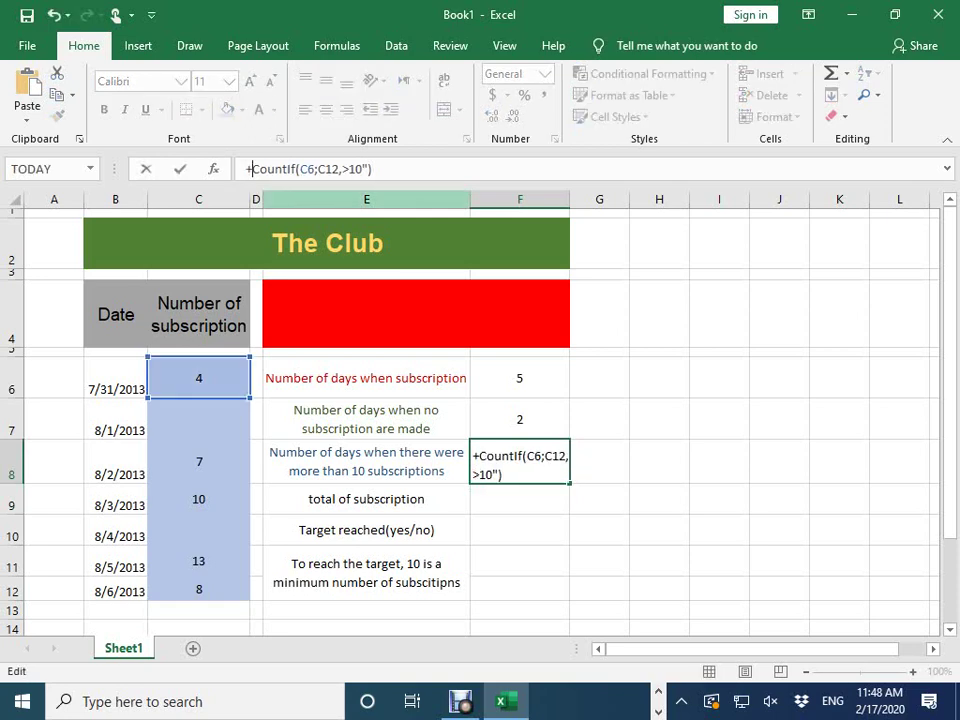
{"action": "key", "text": "BackSpace"}
{"action": "type", "text": "="}
{"action": "key", "text": "Return"}
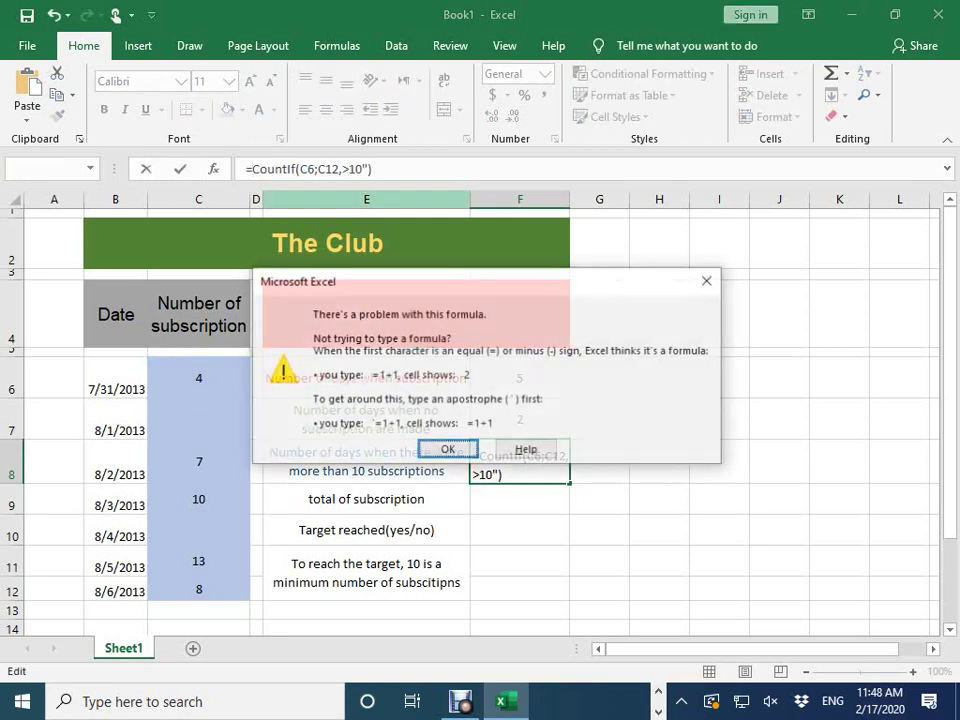
{"action": "key", "text": "Return"}
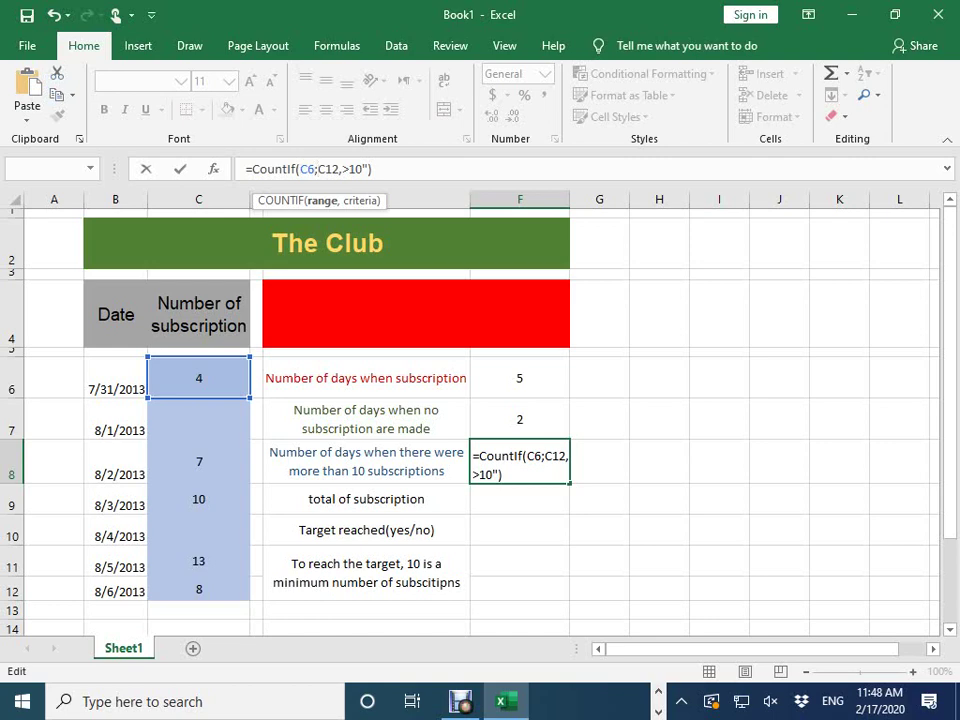
{"action": "key", "text": "BackSpace"}
{"action": "type", "text": ":"}
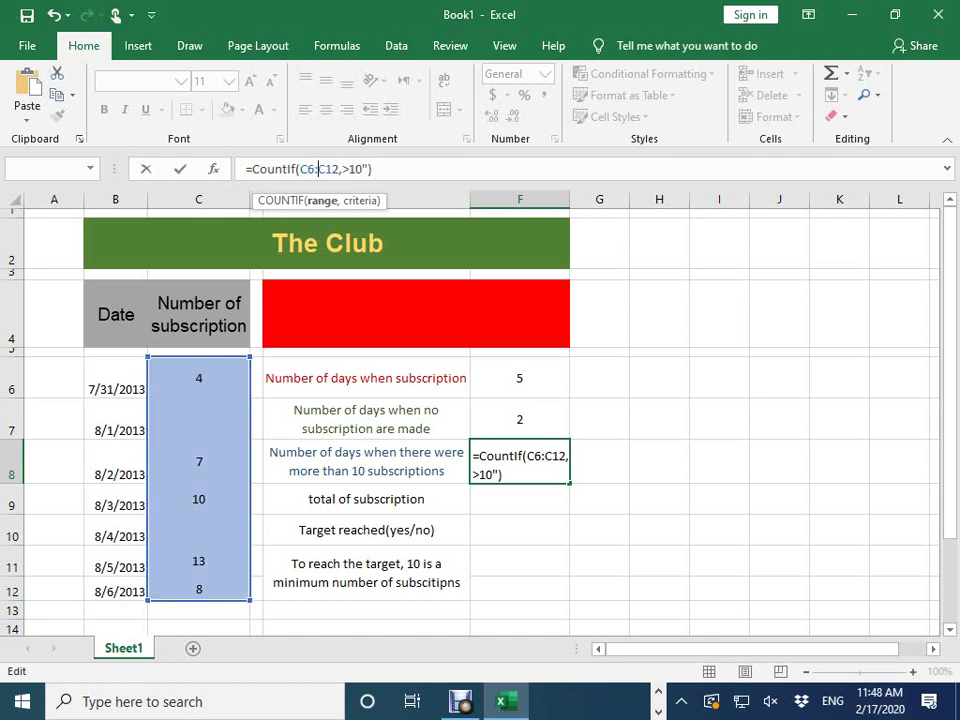
{"action": "key", "text": "Return"}
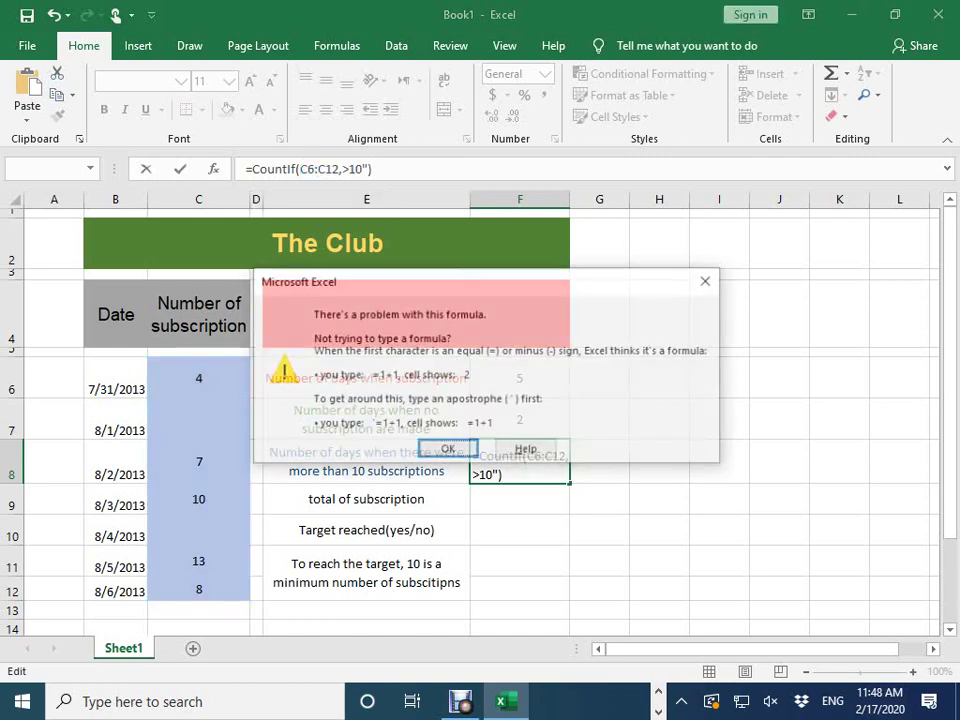
{"action": "key", "text": "Return"}
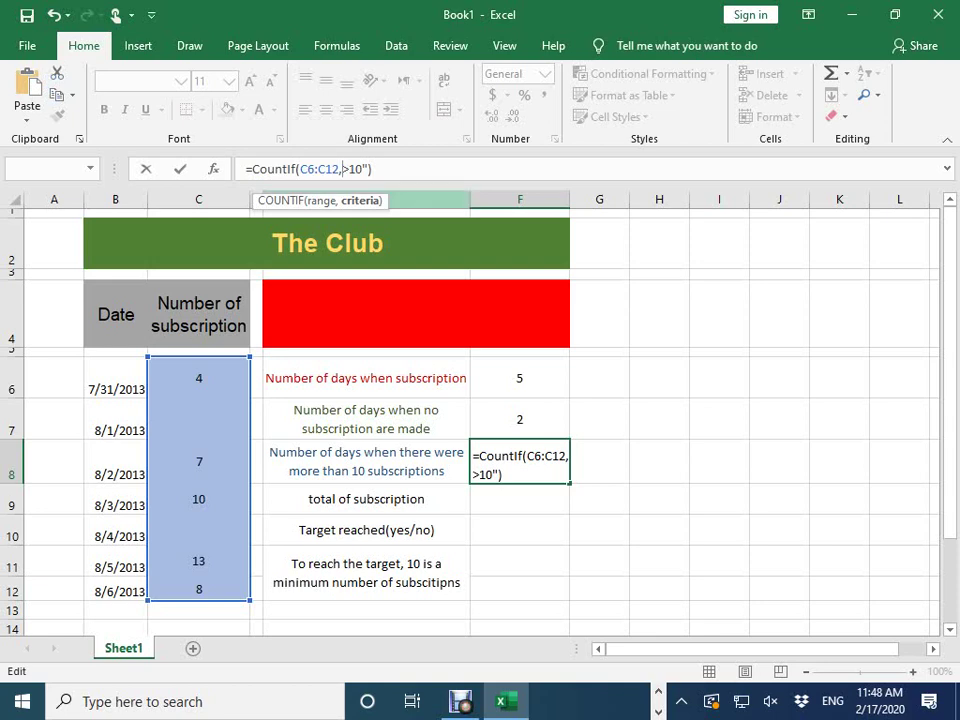
{"action": "type", "text": "\""}
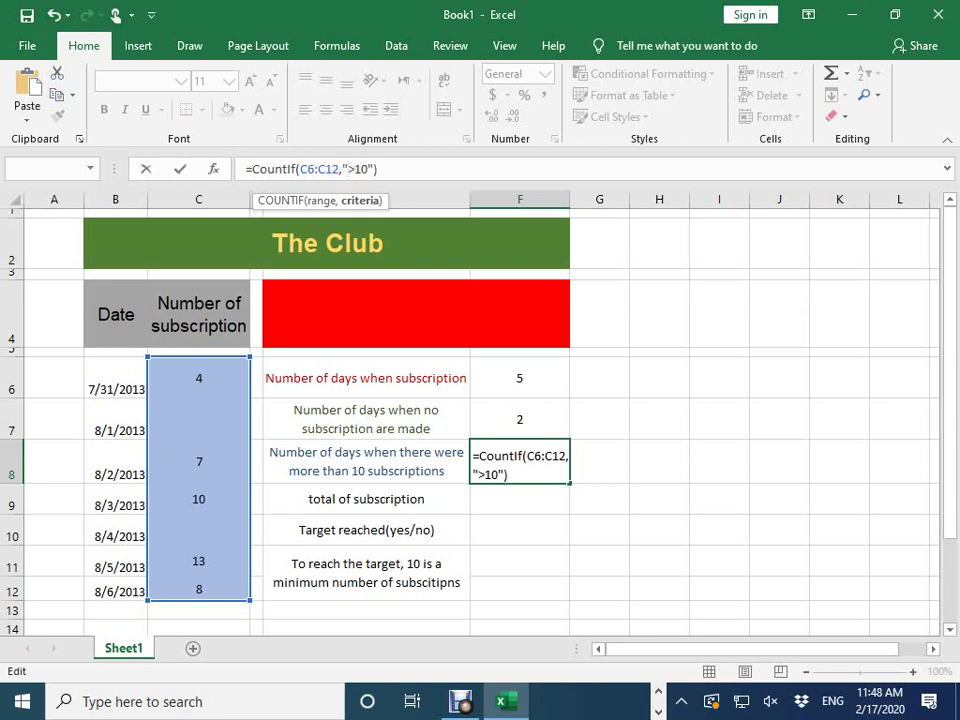
{"action": "key", "text": "Return"}
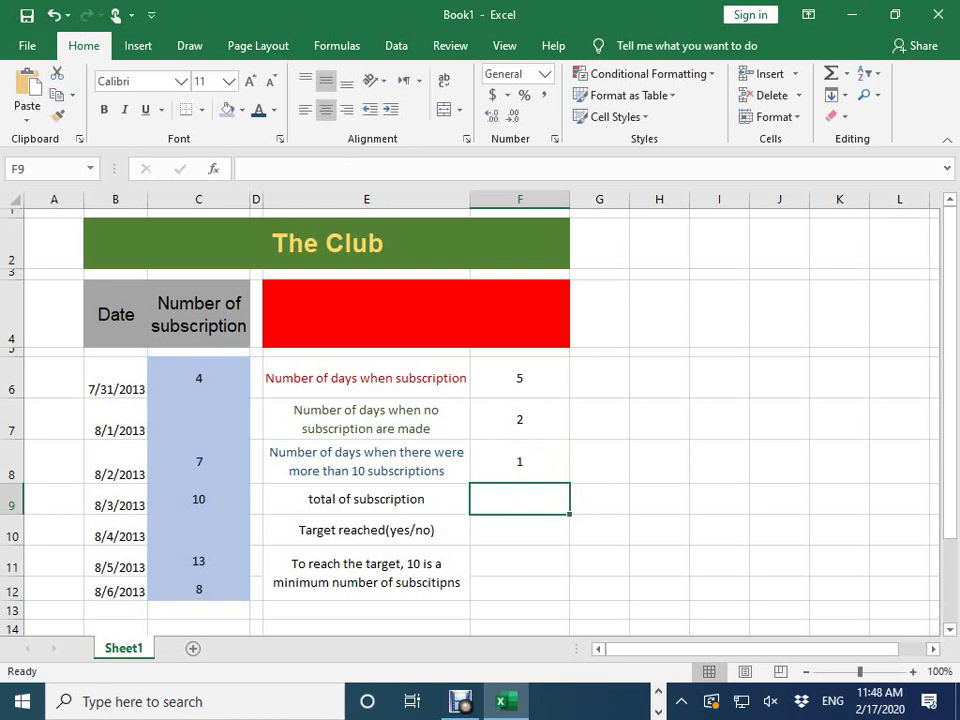
- Enter =Sum(C6:C12) in F9 for a total of 42, and start the F10 IF formula
{"action": "type", "text": "=Sum"}
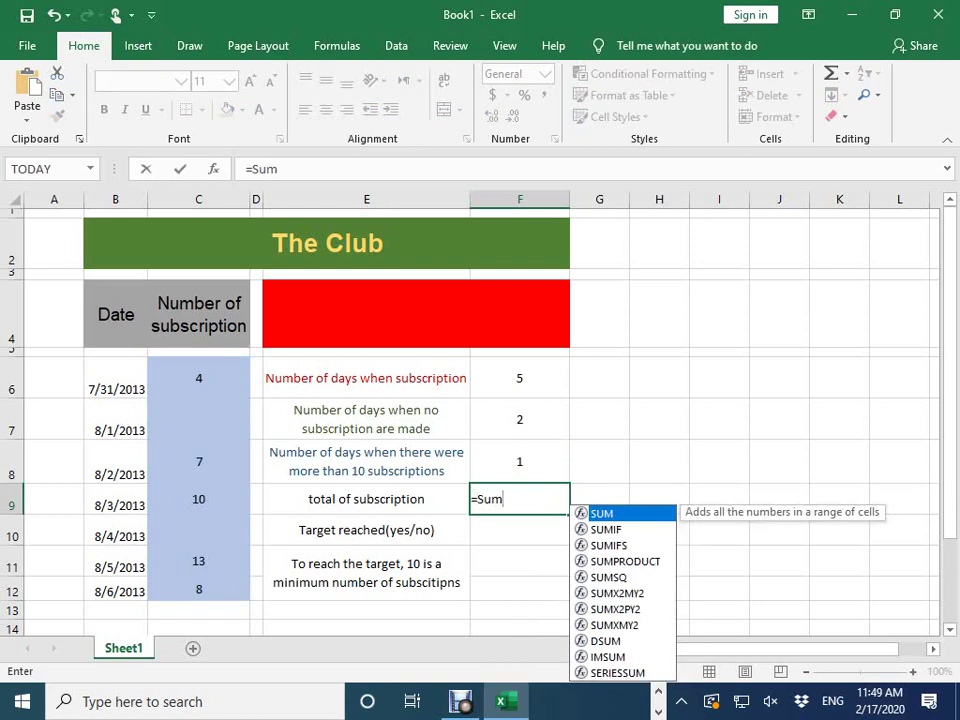
{"action": "type", "text": "("}
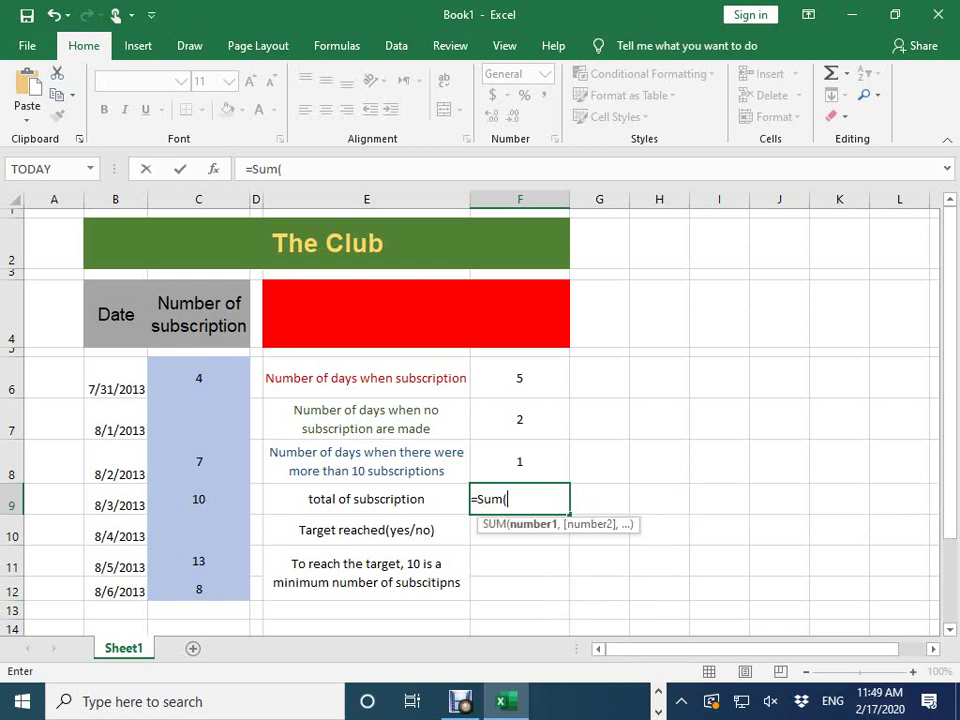
{"action": "type", "text": "C6"}
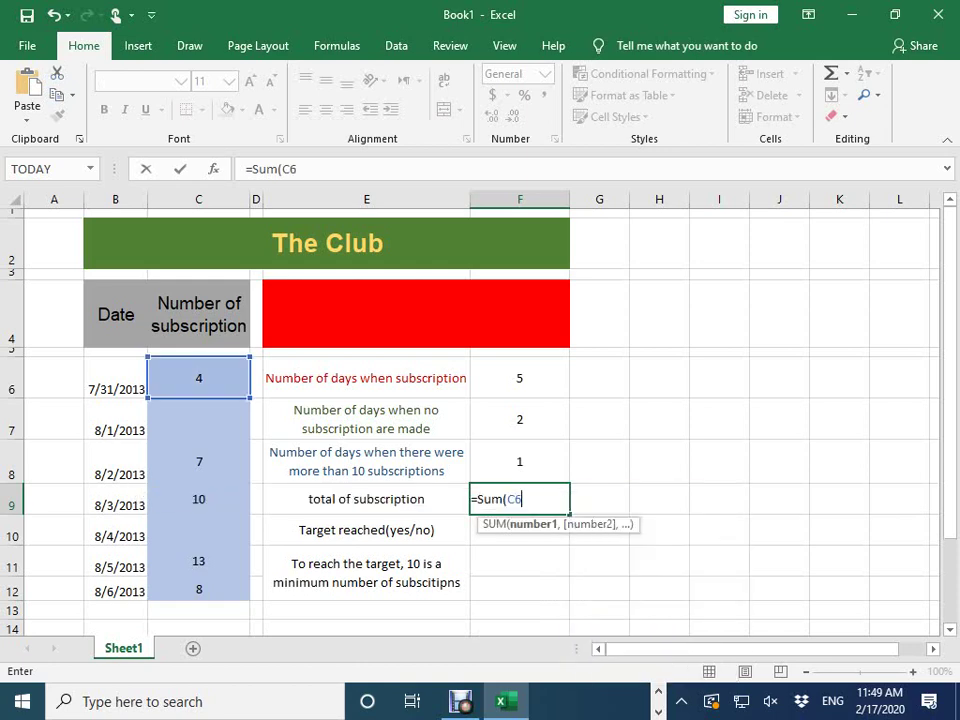
{"action": "type", "text": ":"}
{"action": "type", "text": "C12"}
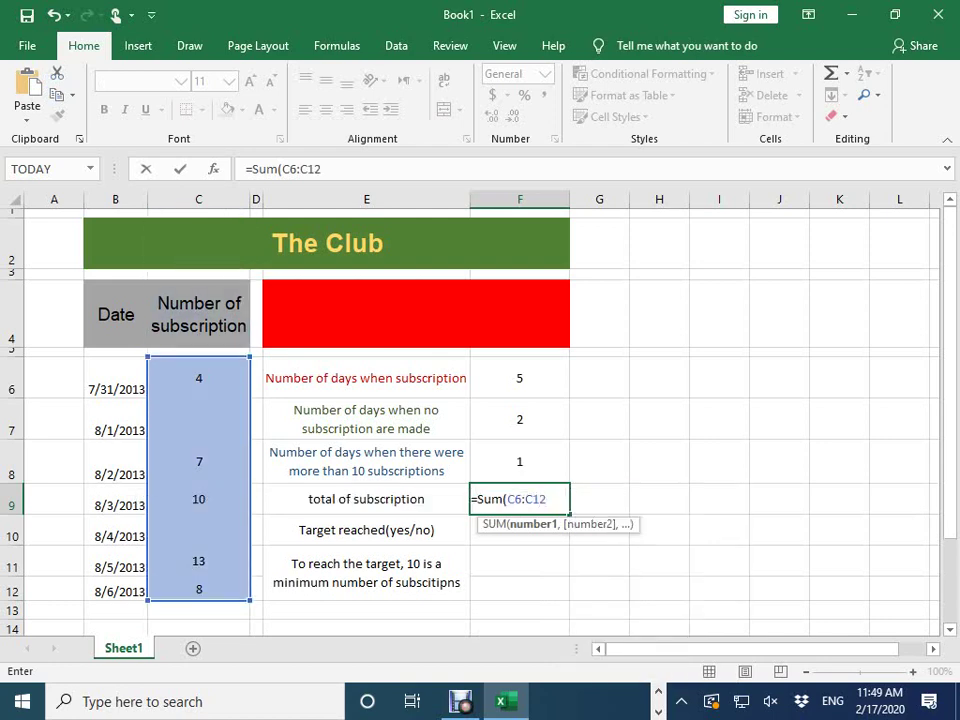
{"action": "type", "text": ")"}
{"action": "key", "text": "Return"}
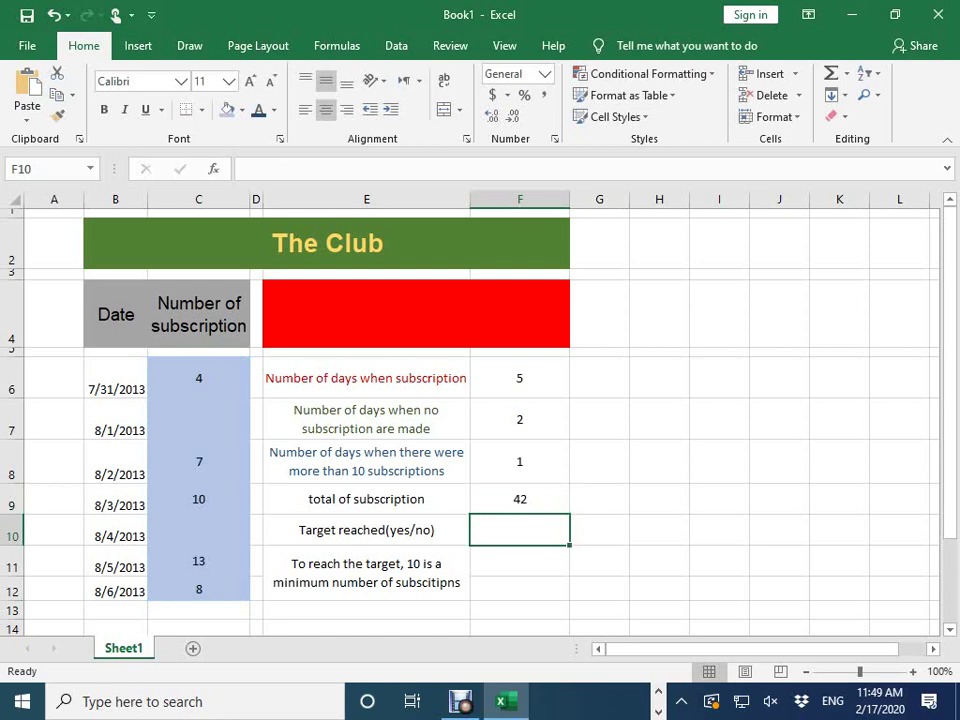
{"action": "type", "text": "="}
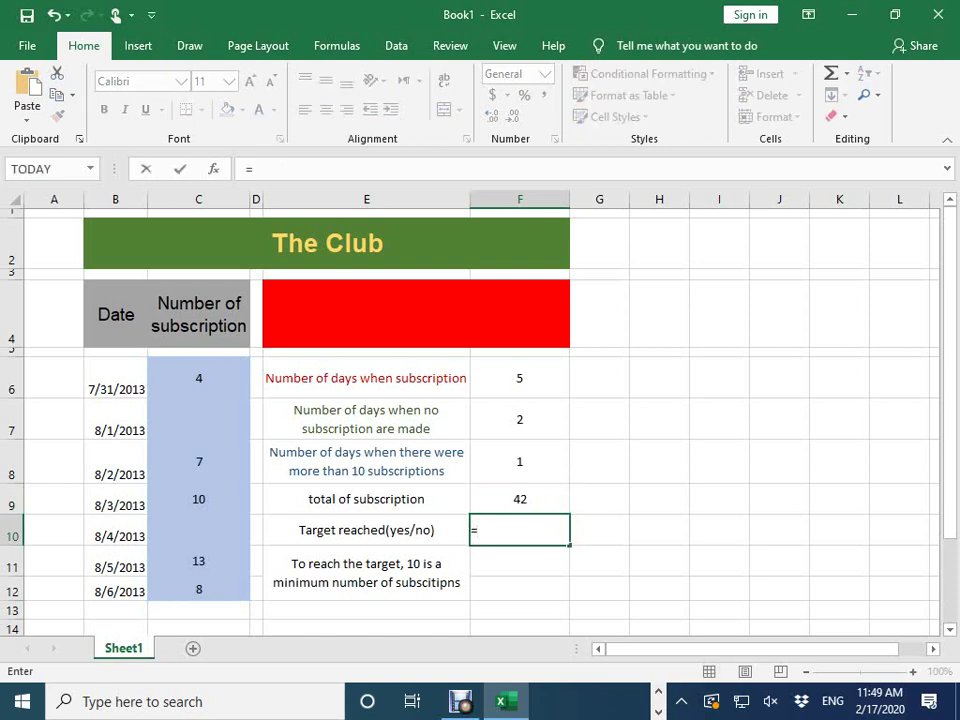
{"action": "type", "text": "If"}
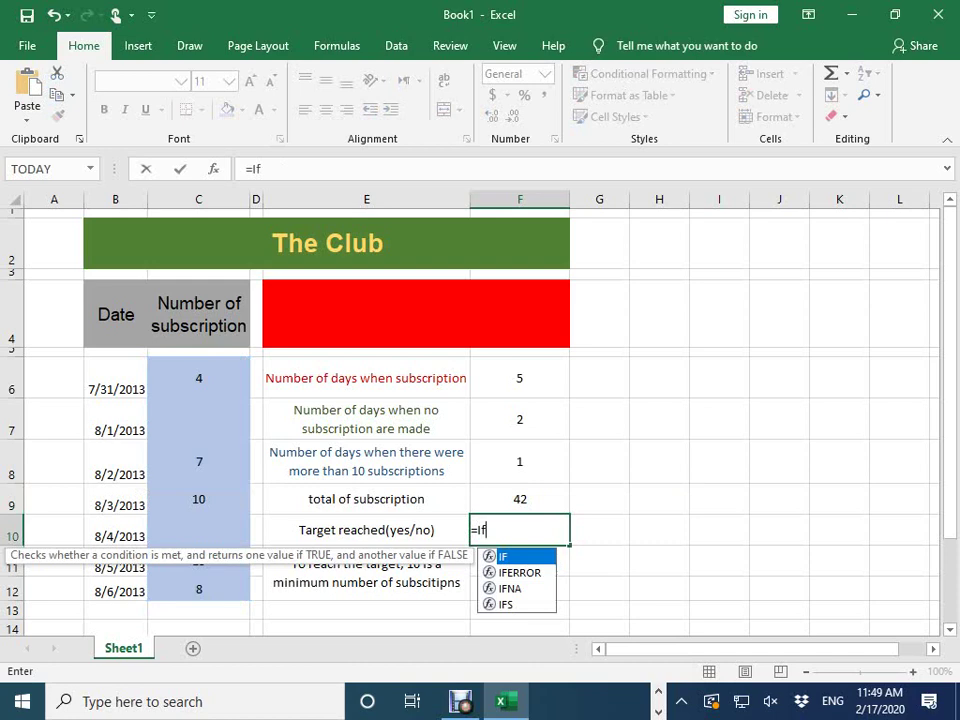
{"action": "type", "text": "("}
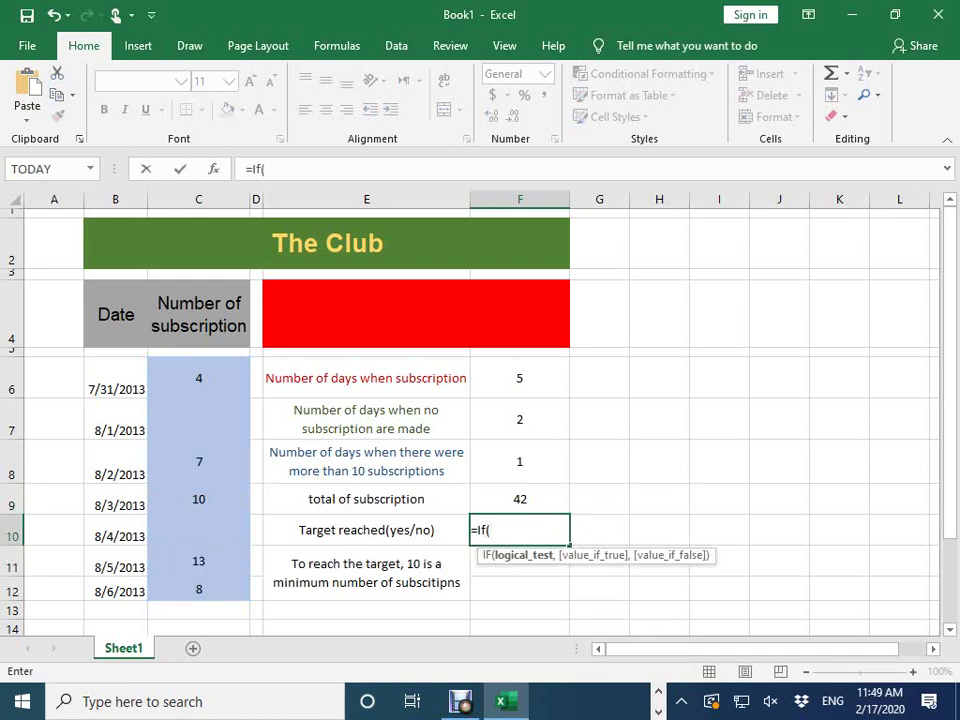
{"action": "type", "text": "F"}
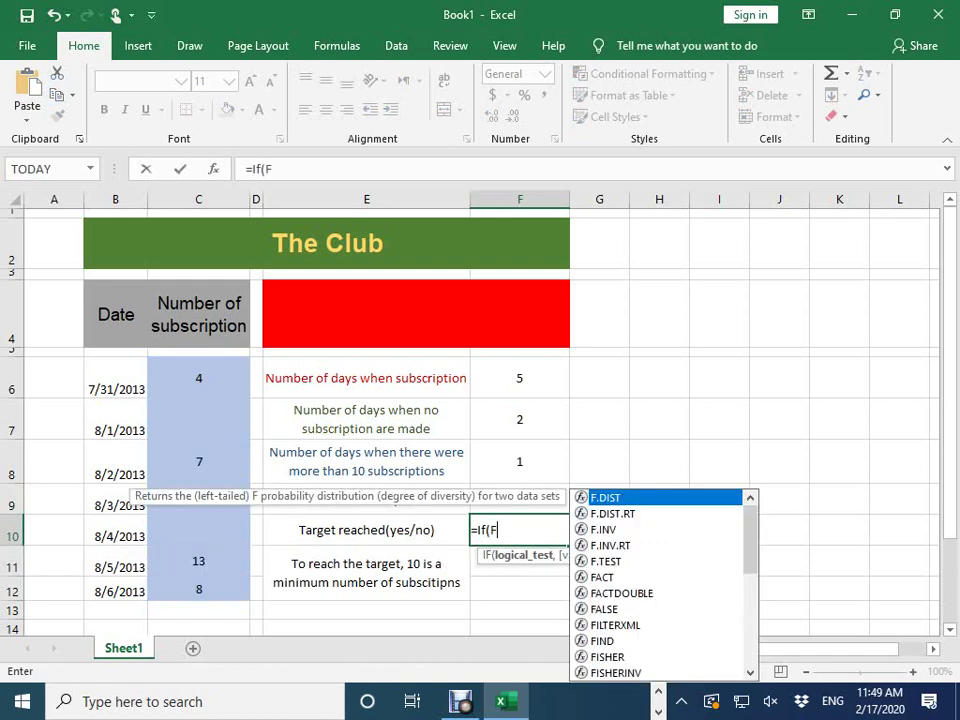
{"action": "type", "text": "9"}
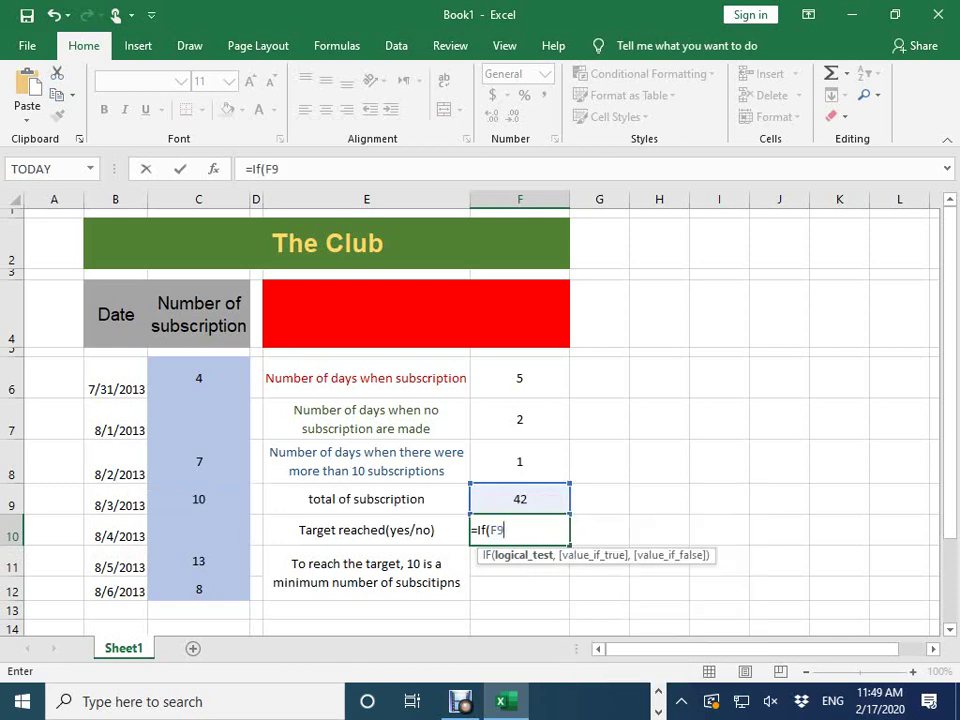
{"action": "type", "text": ">"}
{"action": "type", "text": "30"}
{"action": "type", "text": ","}
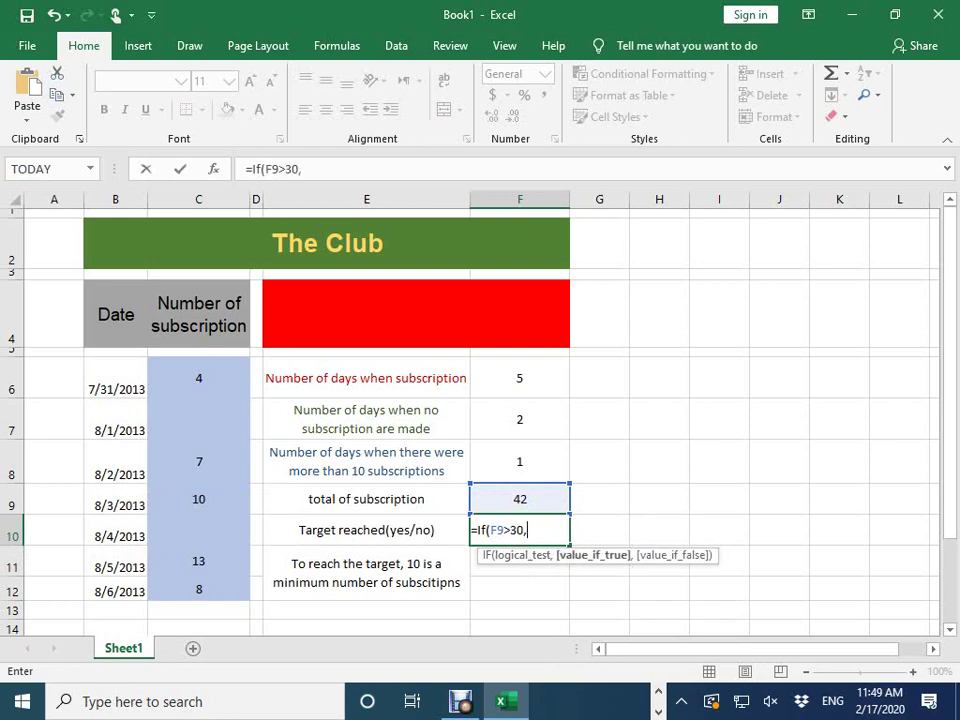
{"action": "type", "text": "\""}
{"action": "type", "text": "yes\""}
{"action": "type", "text": ","}
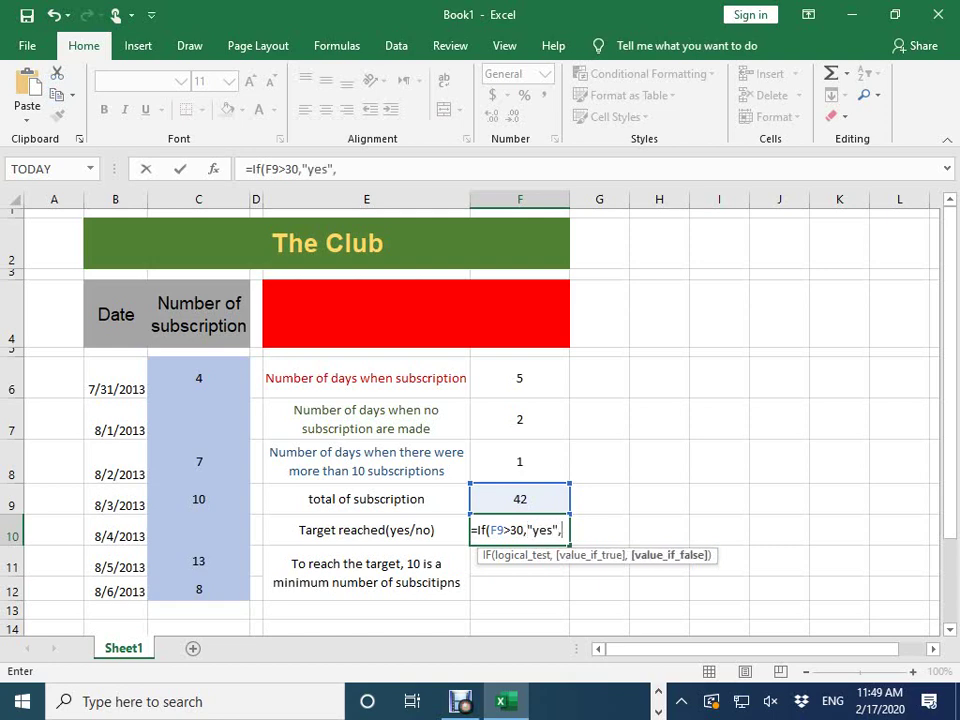
{"action": "type", "text": "\"no"}
- Complete F10 as =If(F9>30,"yes","No") so it shows yes
{"action": "key", "text": "BackSpace"}
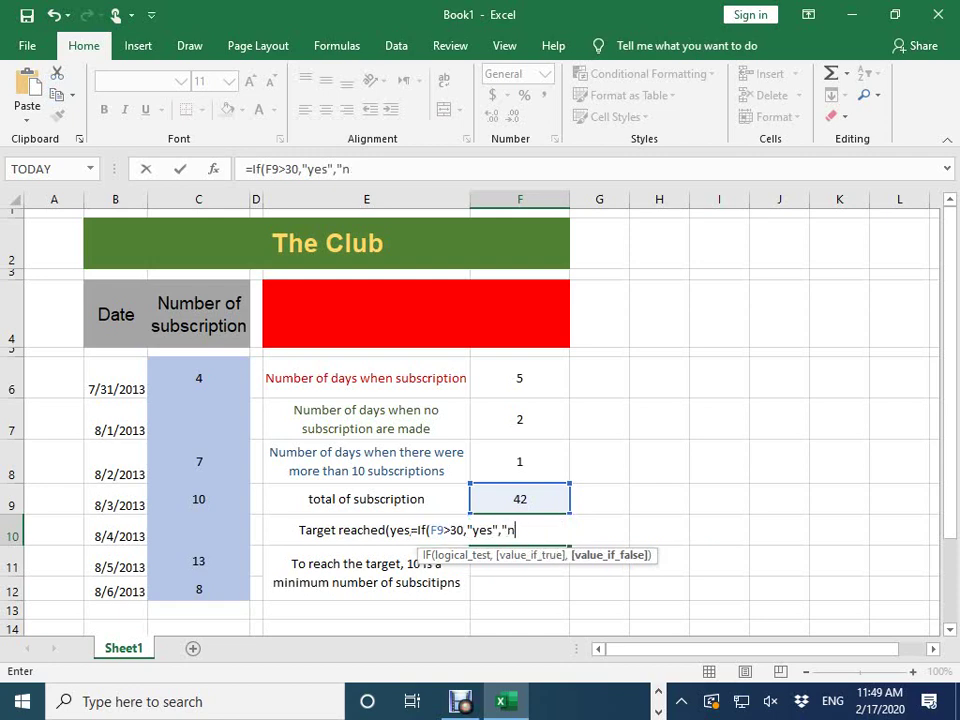
{"action": "key", "text": "BackSpace"}
{"action": "type", "text": "No"}
{"action": "type", "text": "\""}
{"action": "type", "text": ")"}
{"action": "key", "text": "Return"}
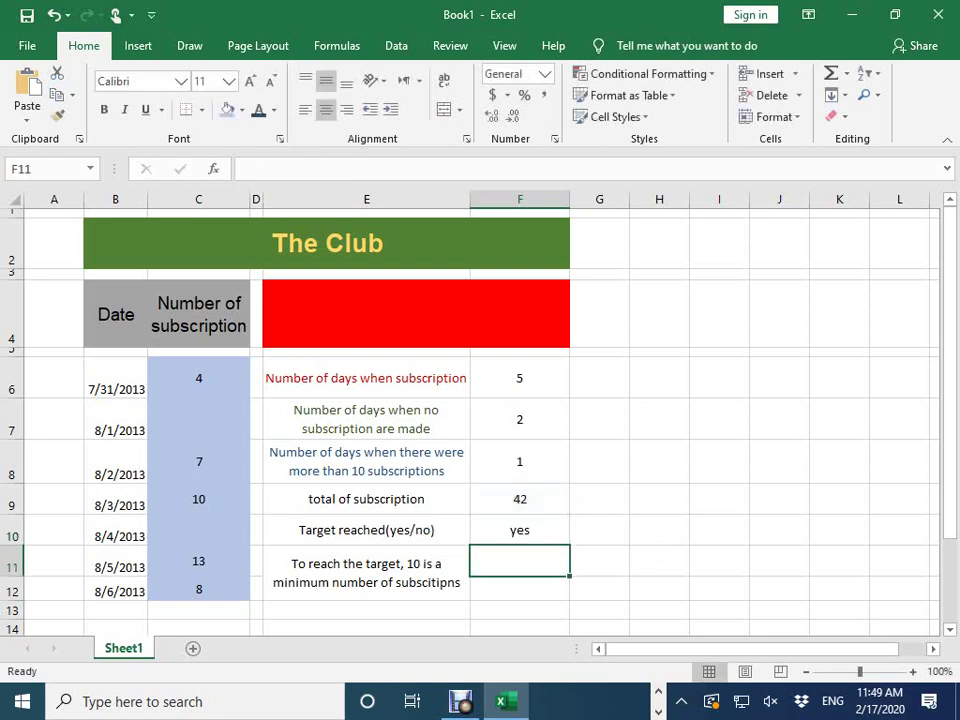
{"action": "scroll", "coordinate": [480, 400], "scroll_direction": "down", "scroll_amount": 1}
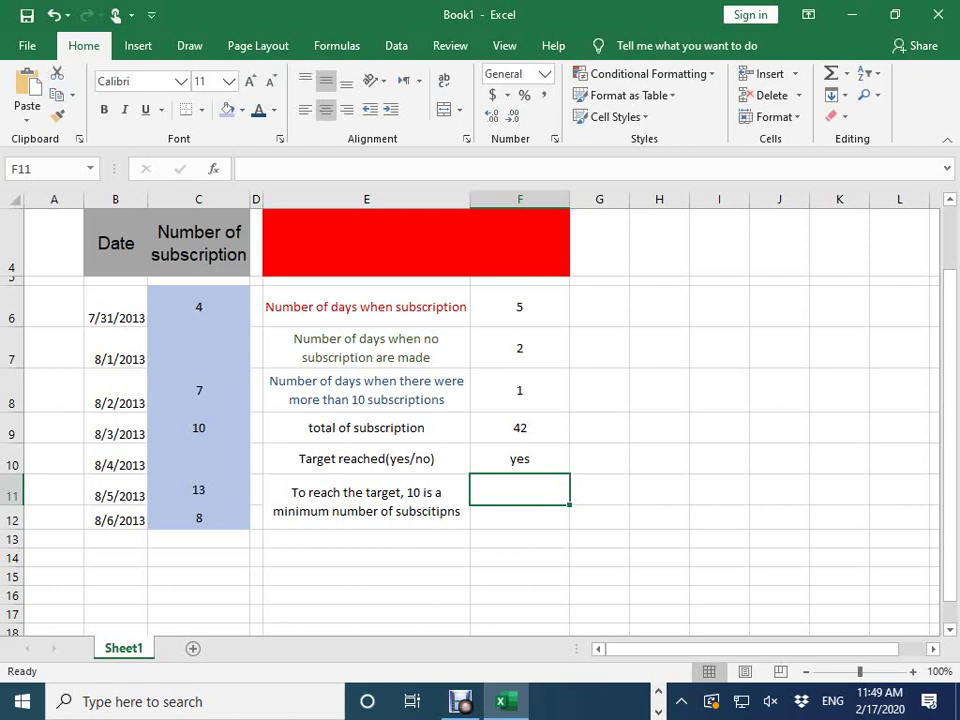
- Colour the merged E11 note about reaching 10 subscriptions red
{"action": "left_click", "coordinate": [366, 500]}
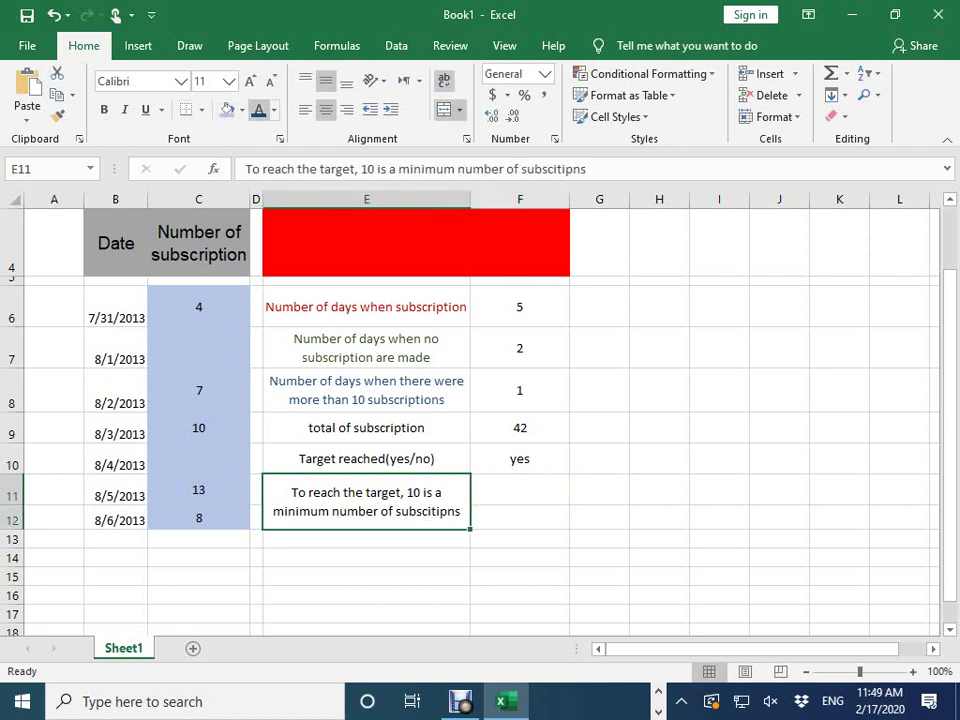
{"action": "left_click", "coordinate": [274, 110]}
{"action": "left_click", "coordinate": [349, 530]}
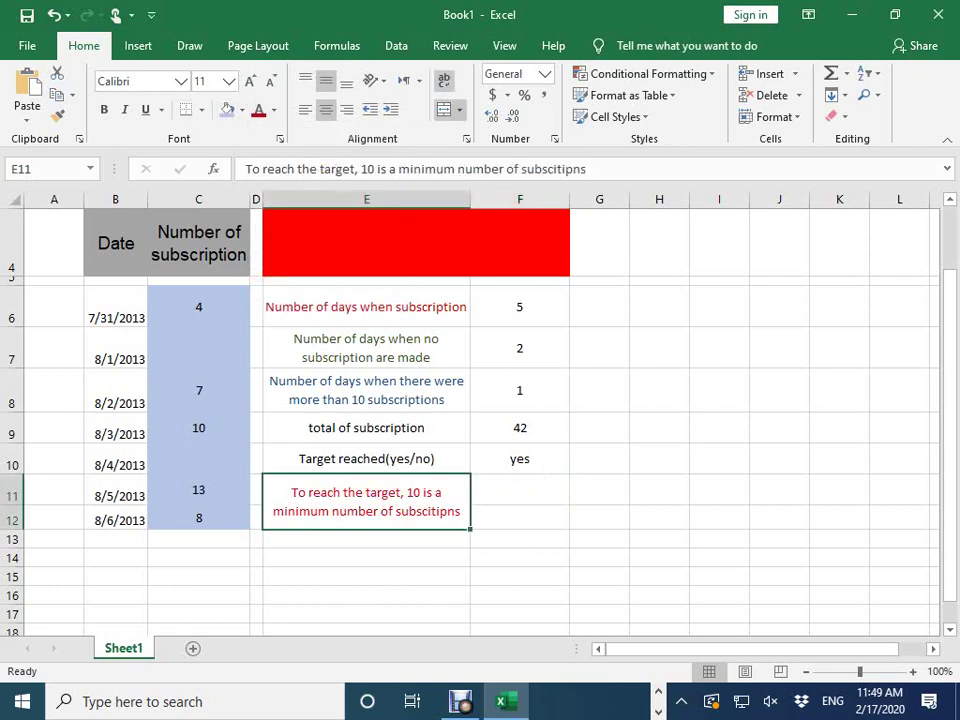
- Select The Club title in B2 and bring up the Borders choices
{"action": "scroll", "coordinate": [480, 400], "scroll_direction": "up", "scroll_amount": 1}
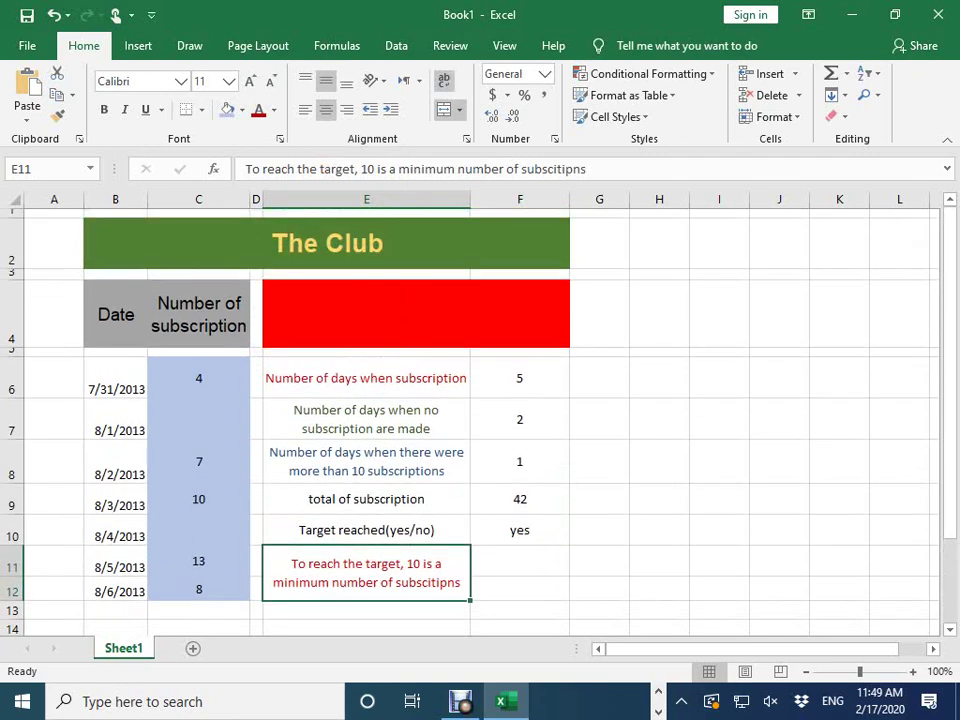
{"action": "left_click", "coordinate": [230, 250]}
{"action": "left_click", "coordinate": [201, 109]}
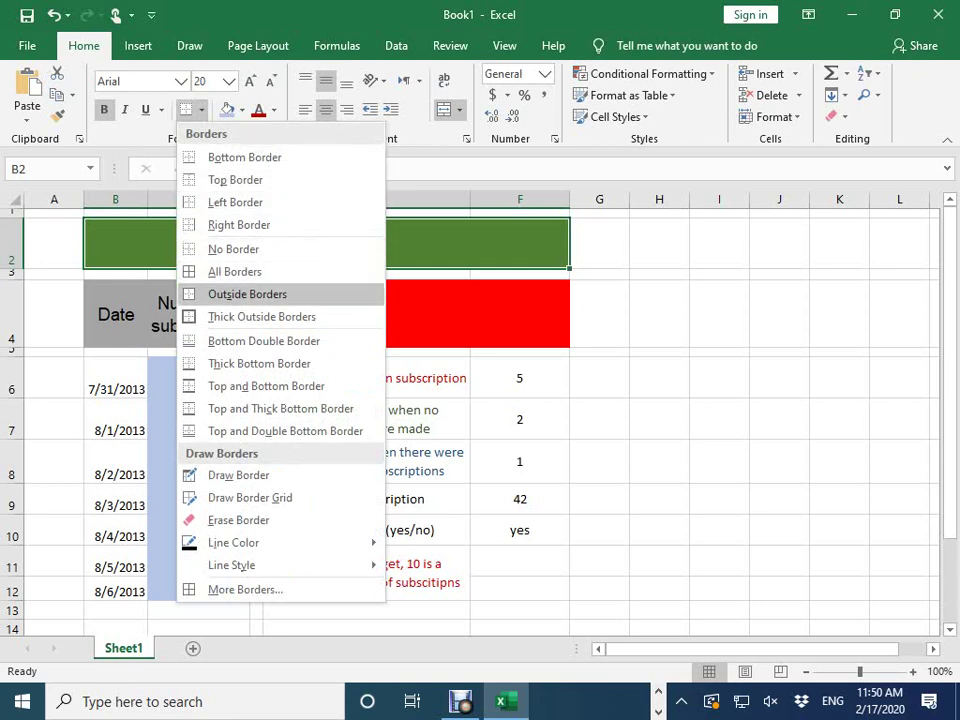
- Give The Club title in B2 an outside border and the B4:C4 headers a thick outside border
{"action": "left_click", "coordinate": [247, 294]}
{"action": "left_click", "coordinate": [199, 314]}
{"action": "left_click", "coordinate": [115, 314]}
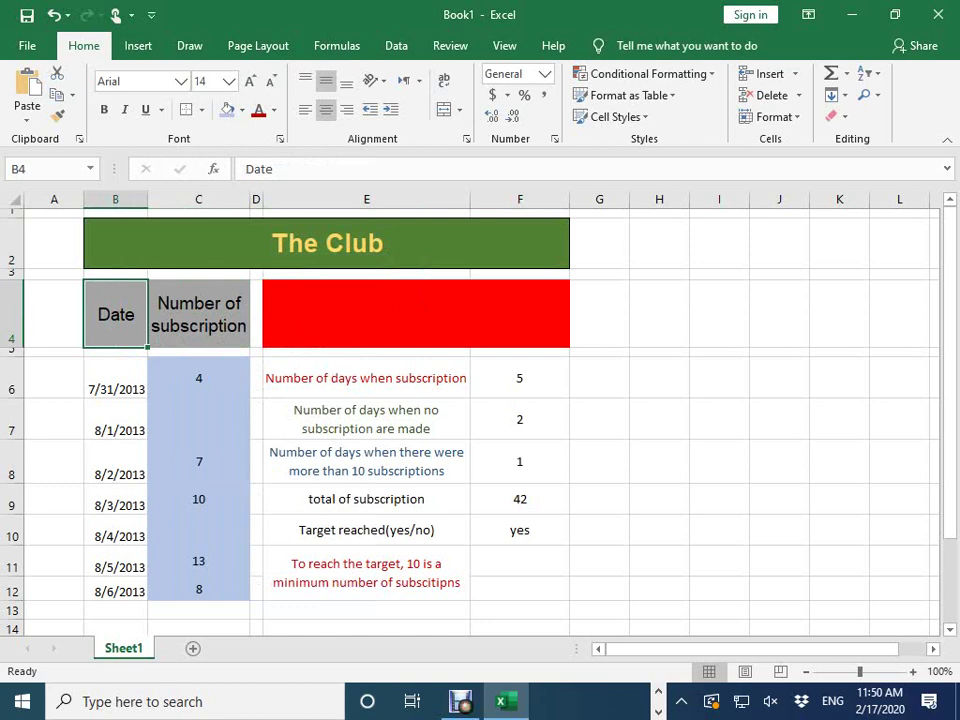
{"action": "left_click_drag", "start_coordinate": [115, 314], "coordinate": [199, 314]}
{"action": "left_click", "coordinate": [201, 109]}
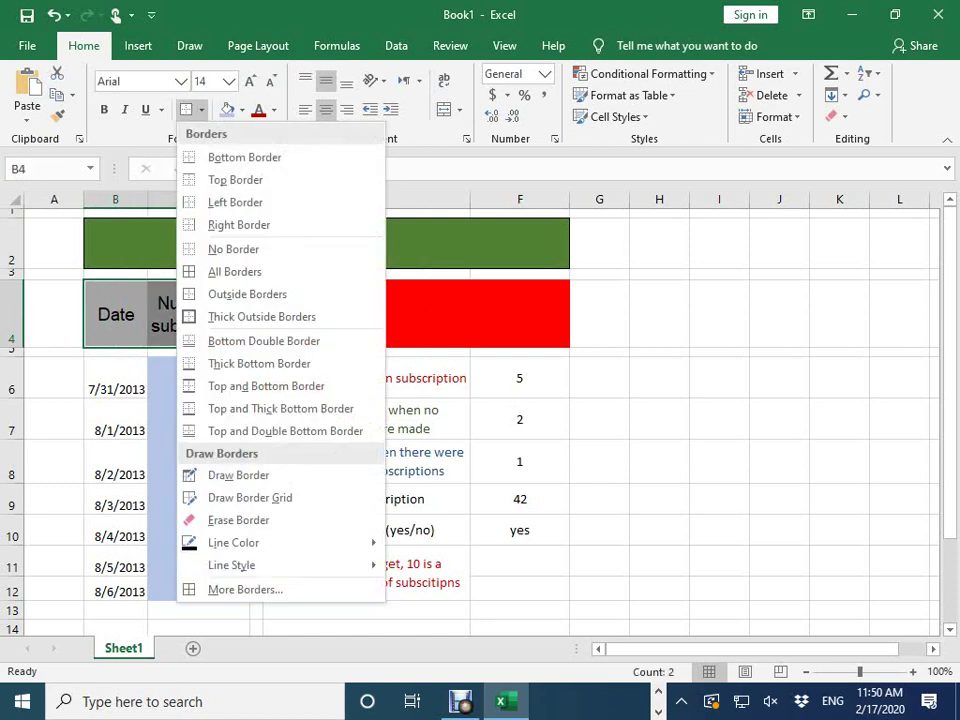
{"action": "left_click", "coordinate": [257, 315]}
- Apply All Borders to the date and subscription table B6:C12
{"action": "left_click", "coordinate": [416, 314]}
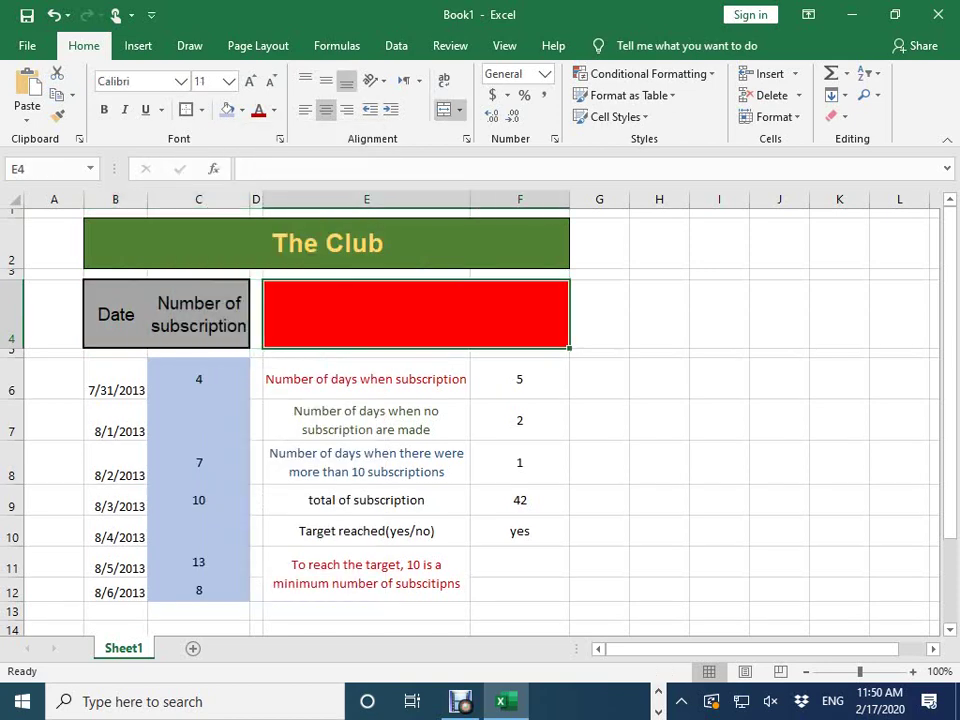
{"action": "left_click", "coordinate": [198, 419]}
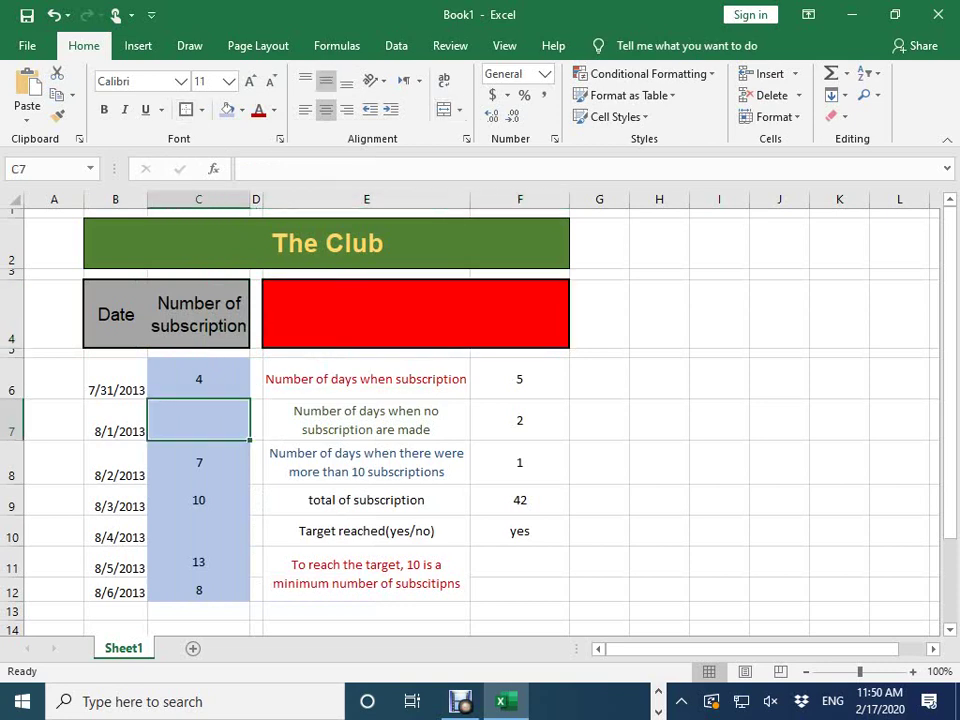
{"action": "left_click_drag", "start_coordinate": [115, 390], "coordinate": [198, 592]}
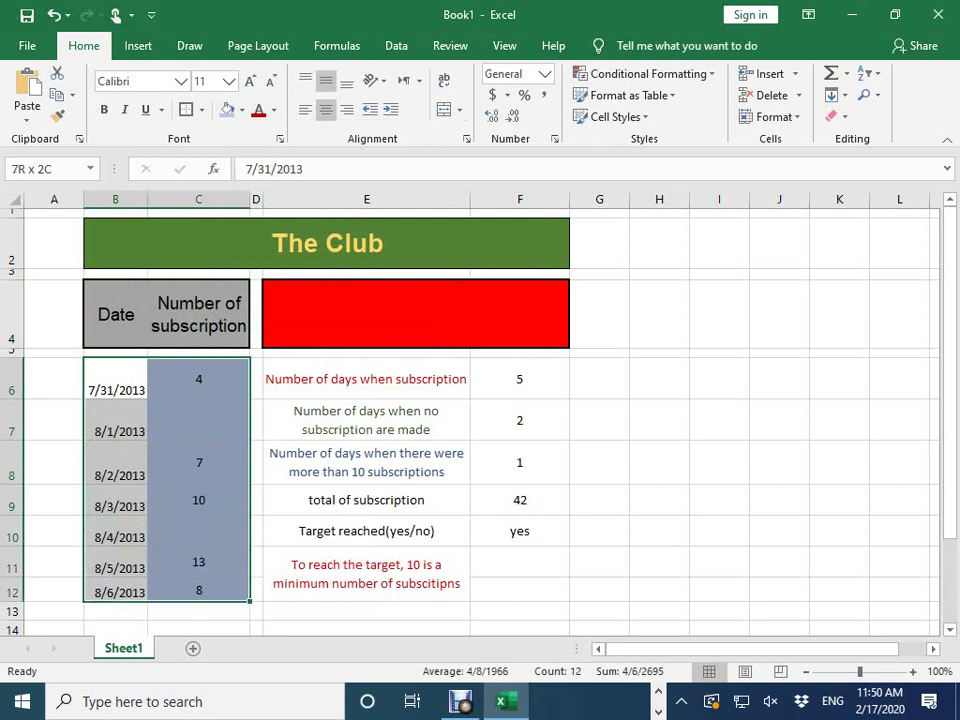
{"action": "left_click", "coordinate": [201, 109]}
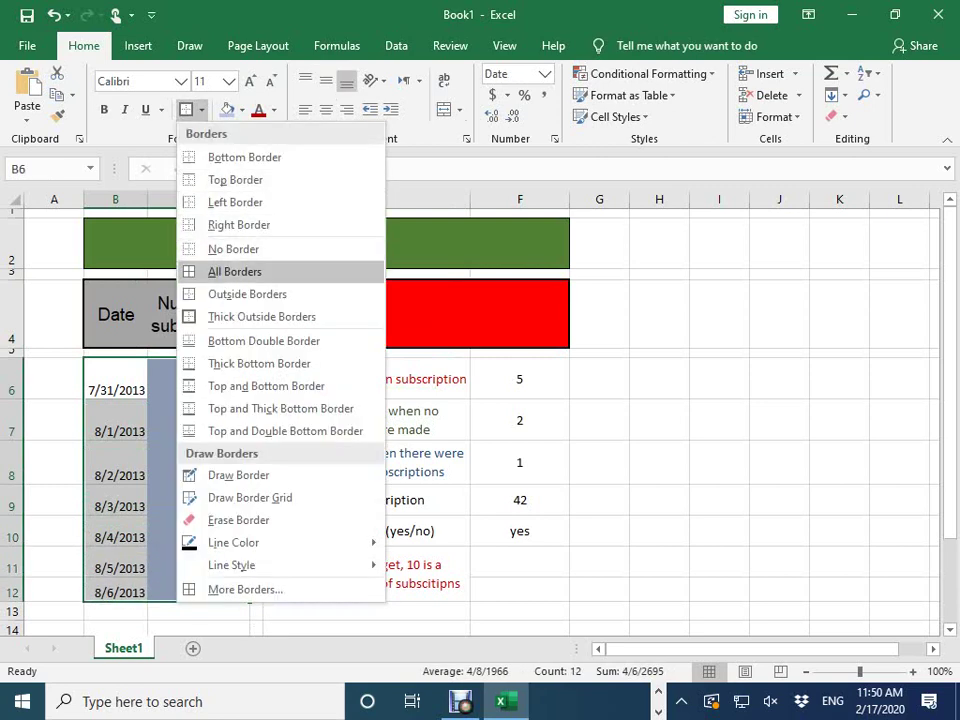
{"action": "left_click", "coordinate": [225, 270]}
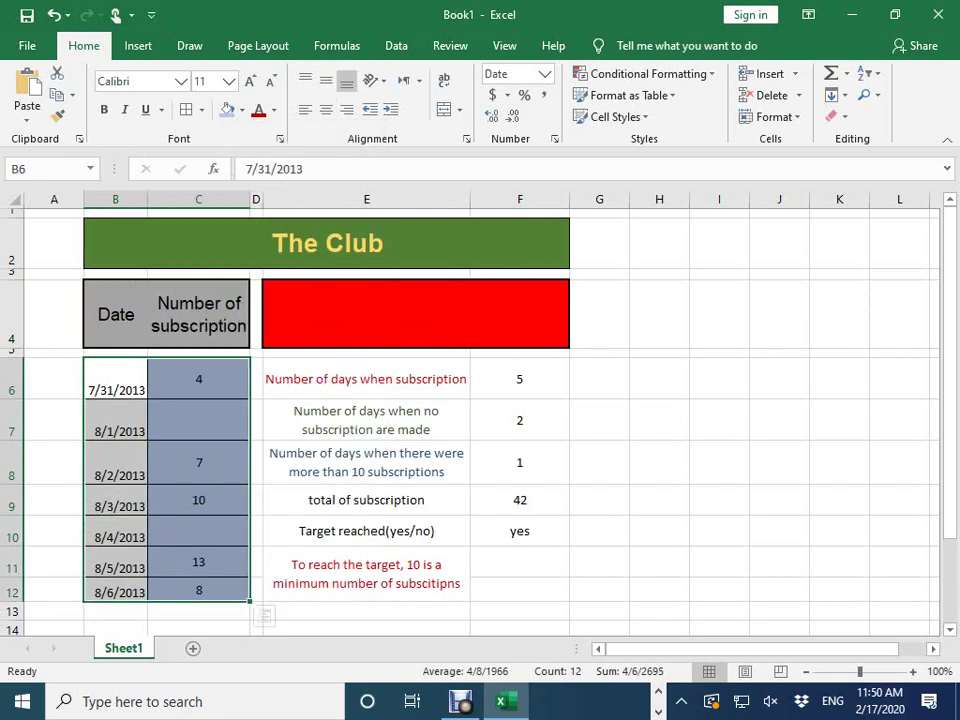
{"action": "mouse_move", "coordinate": [366, 379]}
{"action": "left_mouse_down"}
{"action": "mouse_move", "coordinate": [366, 531]}
{"action": "mouse_move", "coordinate": [520, 531]}
{"action": "left_mouse_up"}
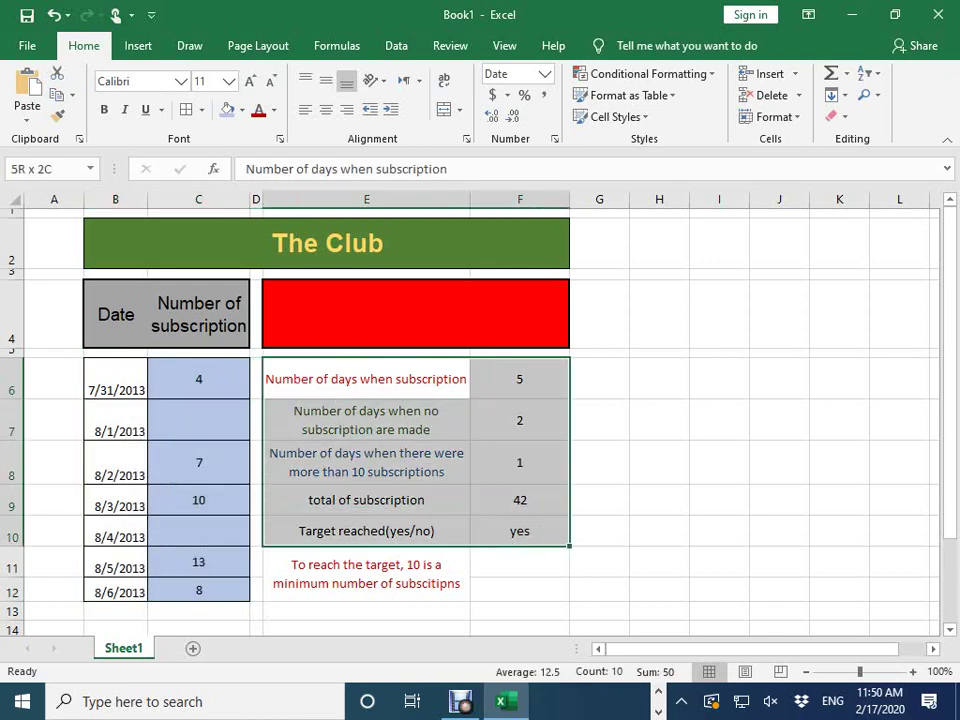
- Give the E6:F10 summary table double-line outline and inside borders through More Borders
{"action": "left_click", "coordinate": [201, 109]}
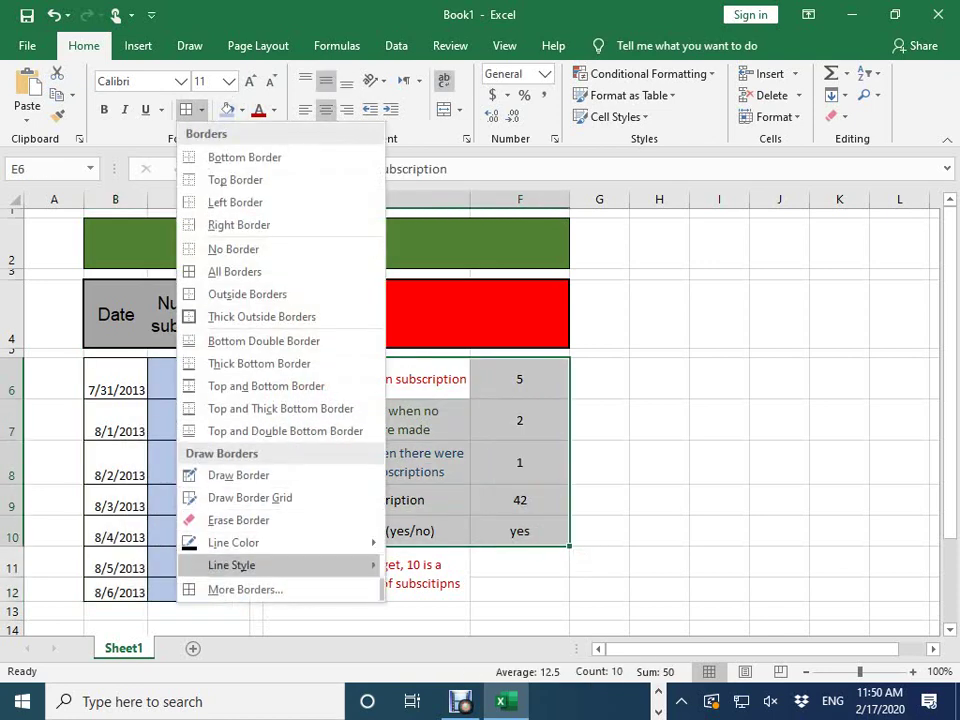
{"action": "left_click", "coordinate": [245, 589]}
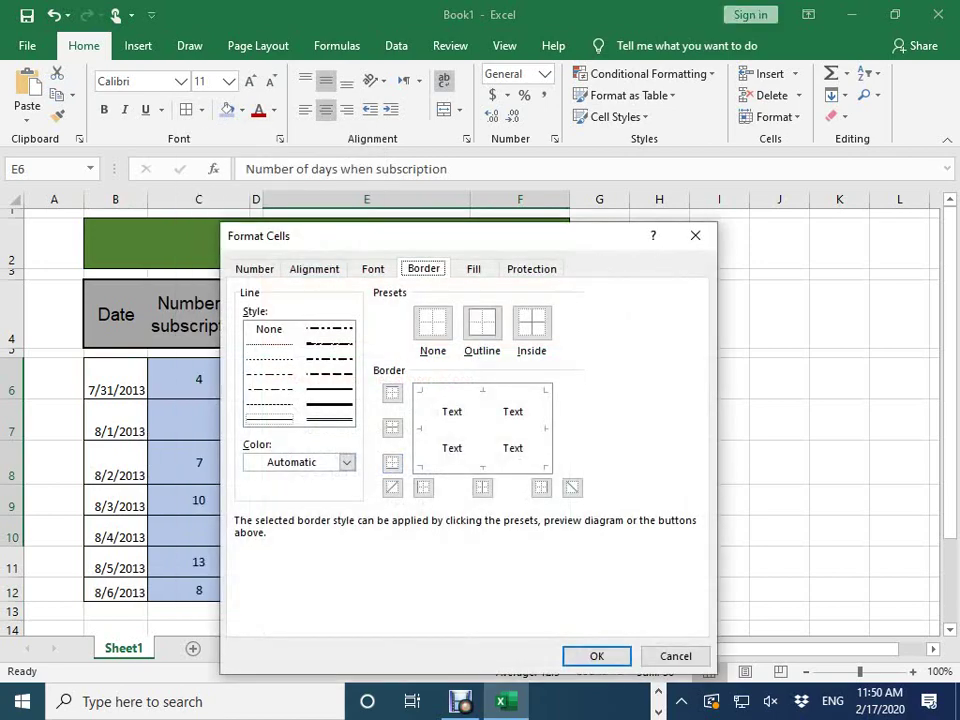
{"action": "left_click", "coordinate": [330, 420]}
{"action": "left_click", "coordinate": [482, 322]}
{"action": "left_click", "coordinate": [531, 322]}
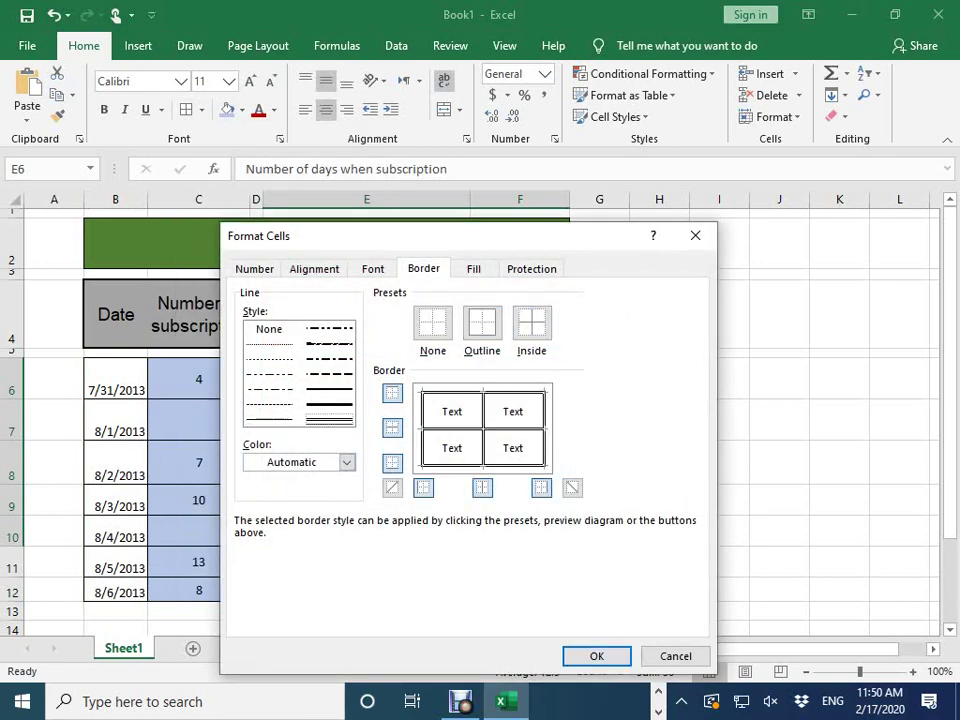
{"action": "left_click", "coordinate": [596, 656]}
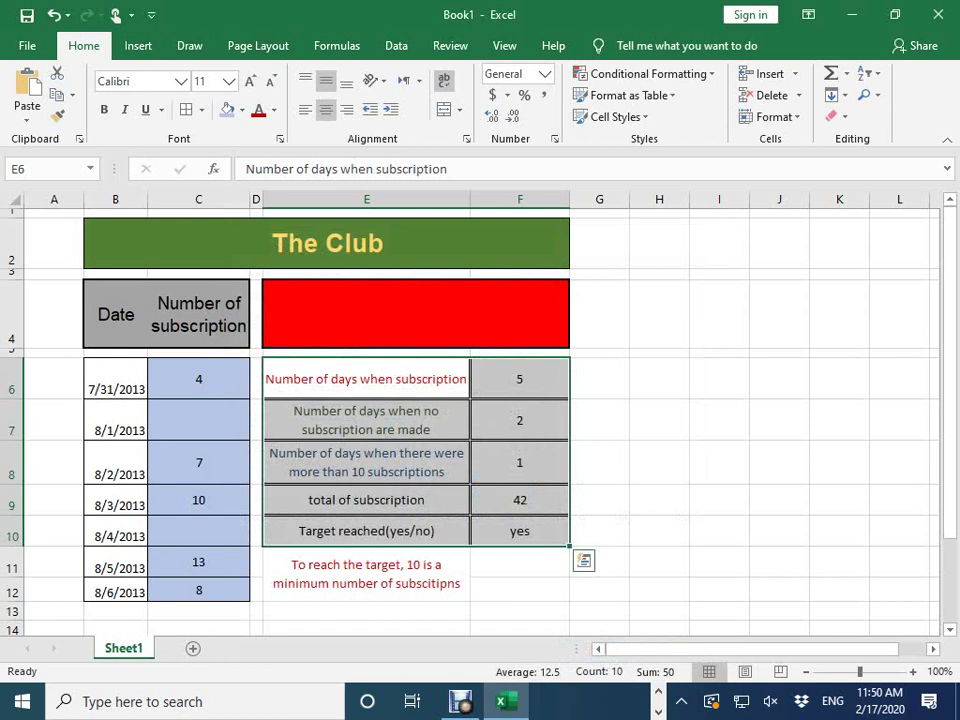
{"action": "scroll", "coordinate": [480, 400], "scroll_direction": "down", "scroll_amount": 1}
{"action": "scroll", "coordinate": [480, 400], "scroll_direction": "up", "scroll_amount": 1}
- Save the workbook as Book1 in the class folder on Data (E:), then close Excel
{"action": "left_click", "coordinate": [27, 15]}
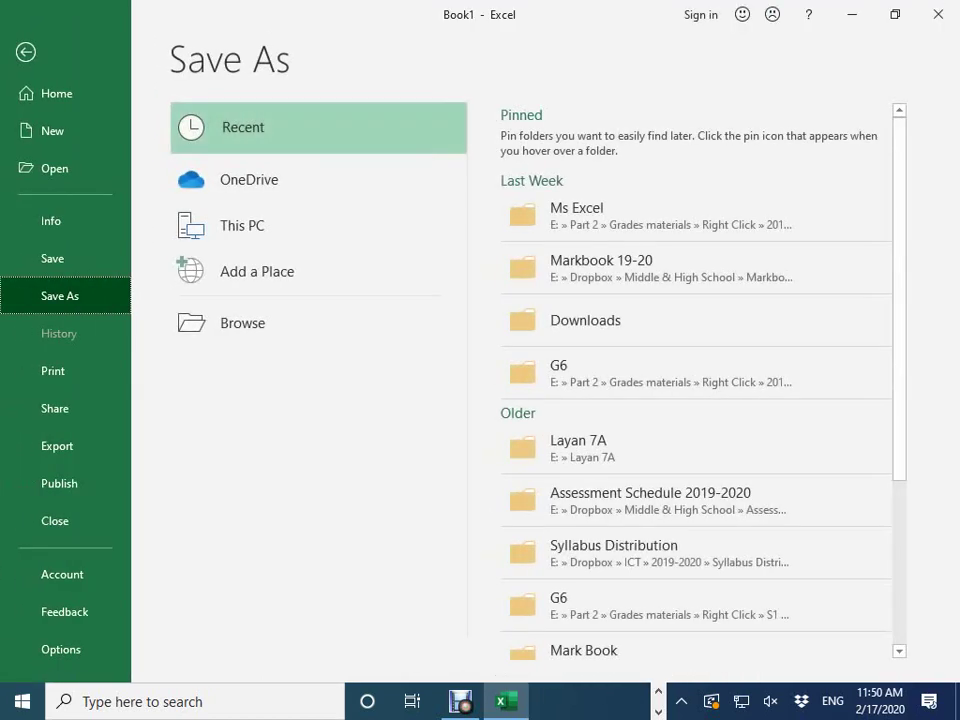
{"action": "left_click", "coordinate": [242, 322]}
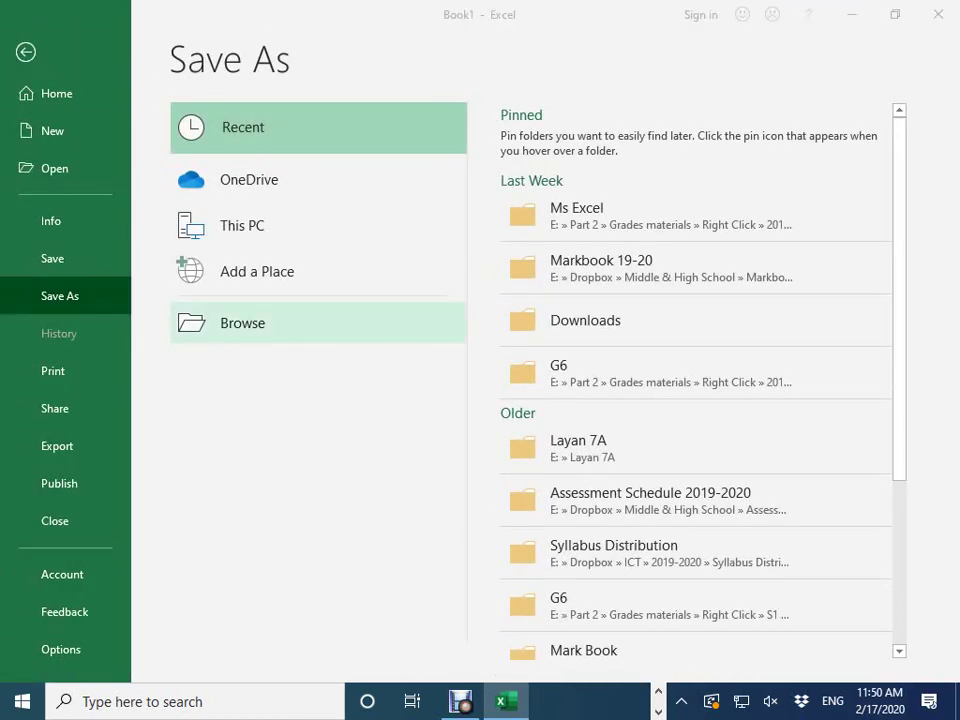
{"action": "scroll", "coordinate": [75, 190], "scroll_direction": "down", "scroll_amount": 1}
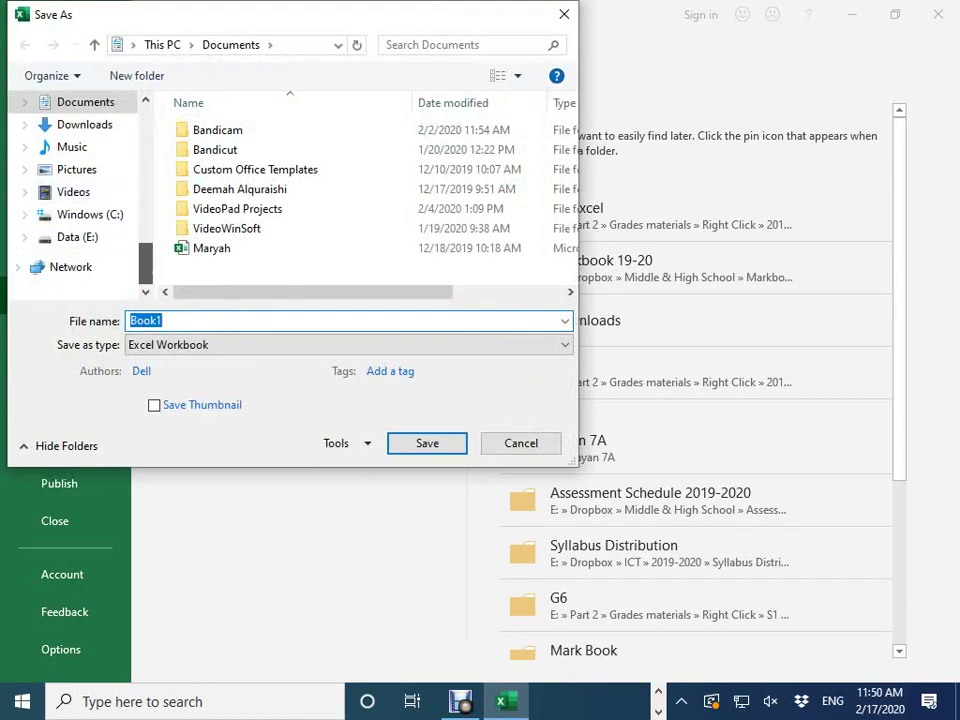
{"action": "left_click", "coordinate": [77, 237]}
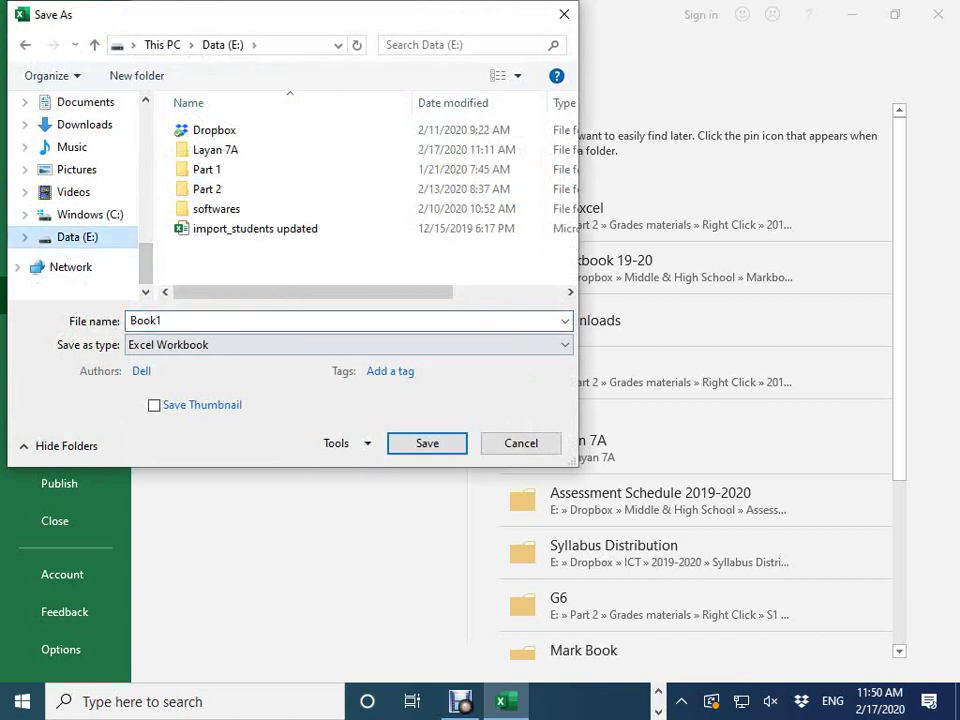
{"action": "key", "text": "Tab"}
{"action": "double_click", "coordinate": [215, 149]}
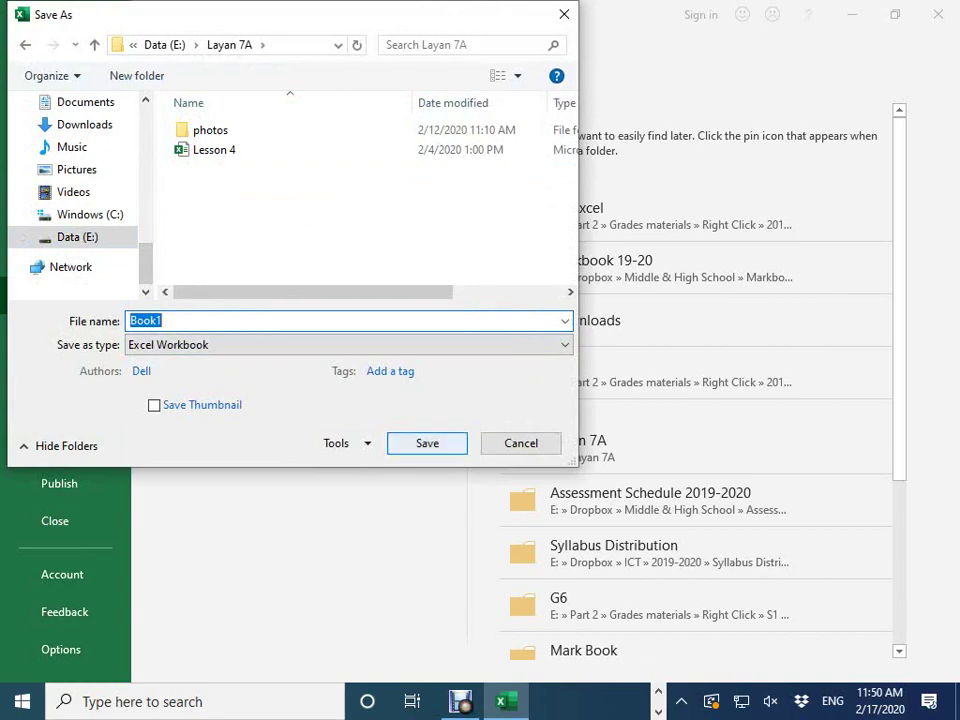
{"action": "key", "text": "Return"}
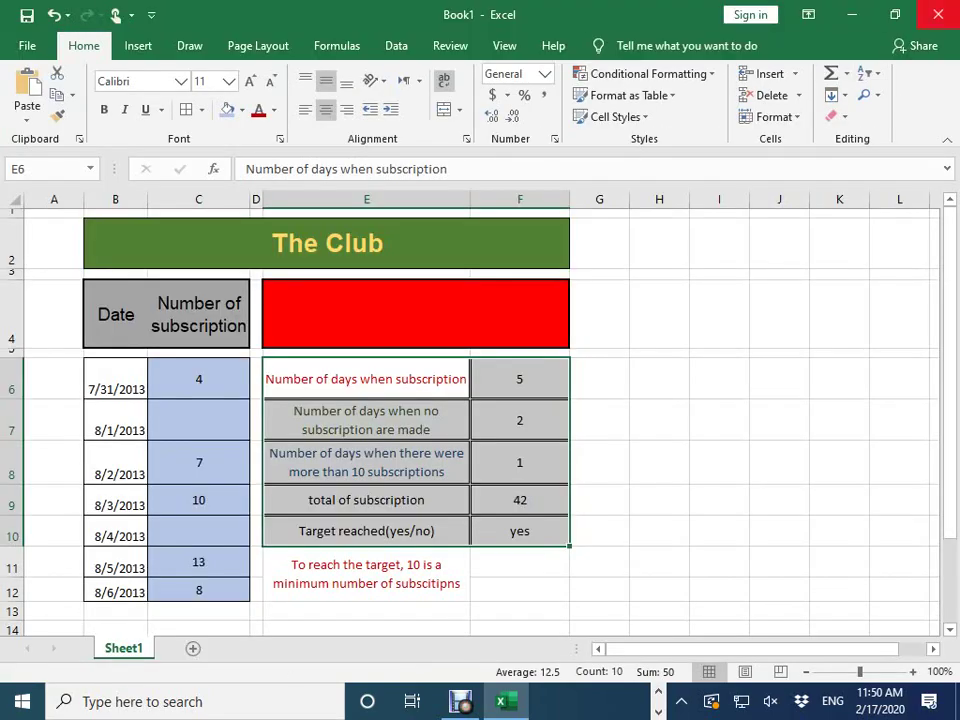
{"action": "left_click", "coordinate": [938, 14]}
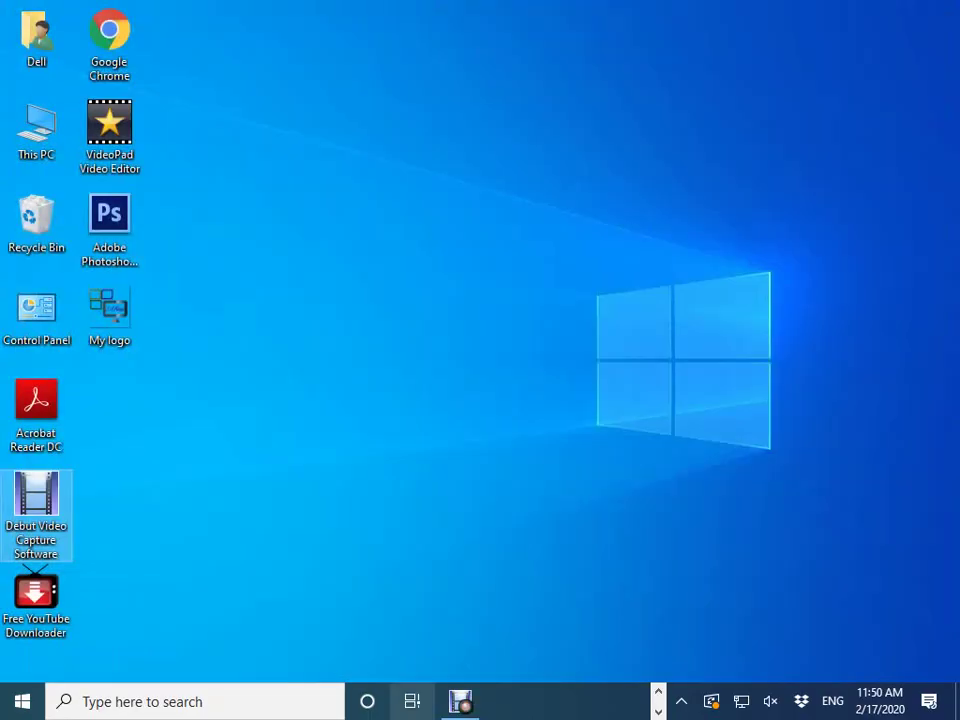